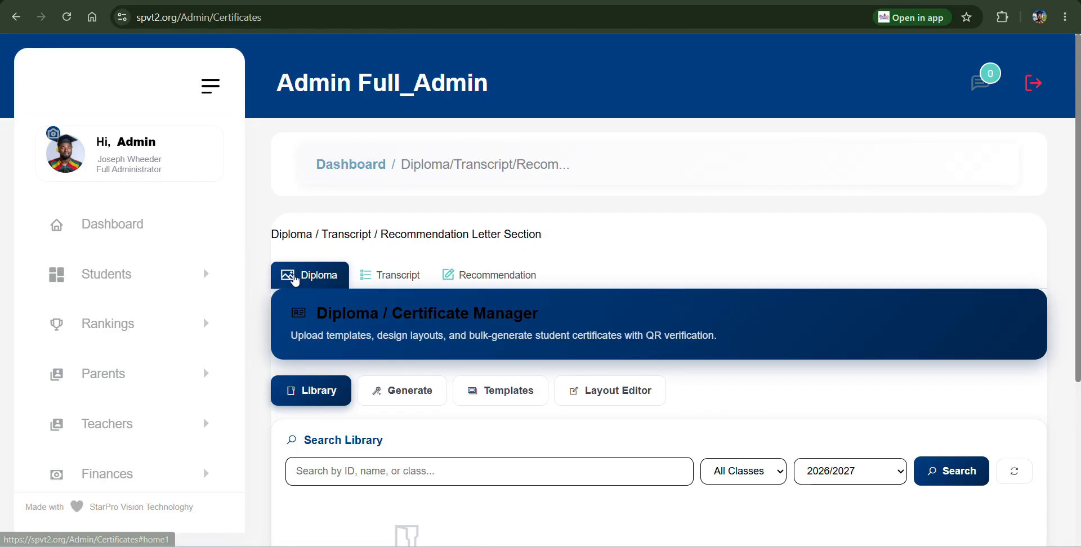
Step: Look through the Generate, Templates and Layout Editor sections of the Diploma / Certificate Manager
{"action": "scroll", "coordinate": [295, 280], "scroll_direction": "down", "scroll_amount": 1}
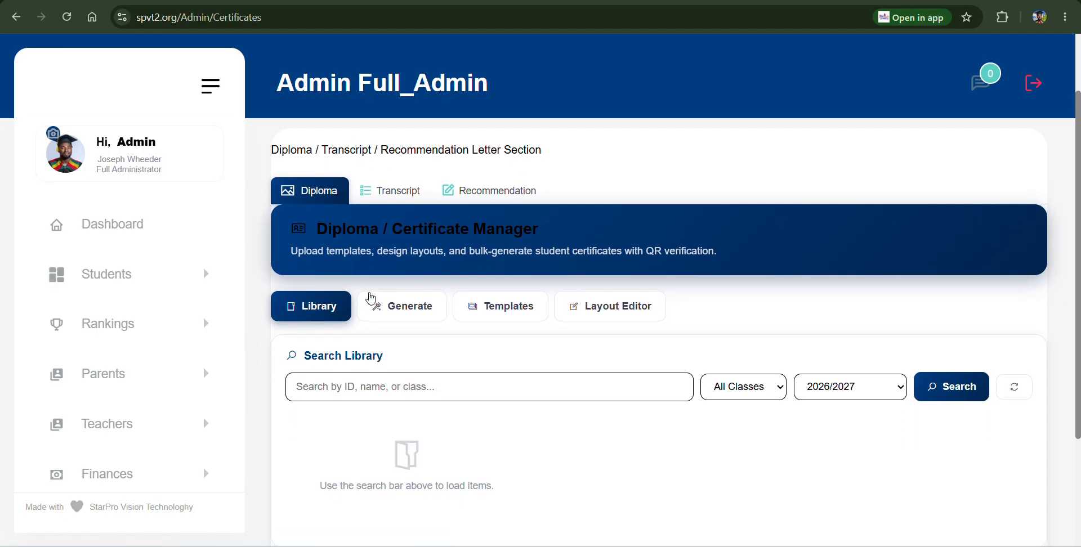
{"action": "left_click", "coordinate": [407, 309]}
{"action": "left_click", "coordinate": [505, 310]}
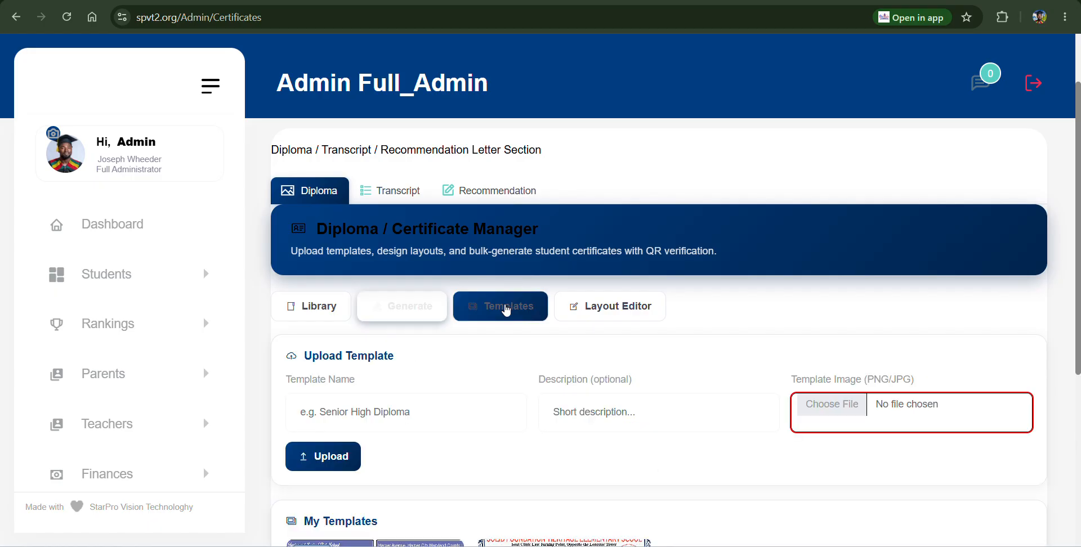
{"action": "left_click", "coordinate": [587, 310]}
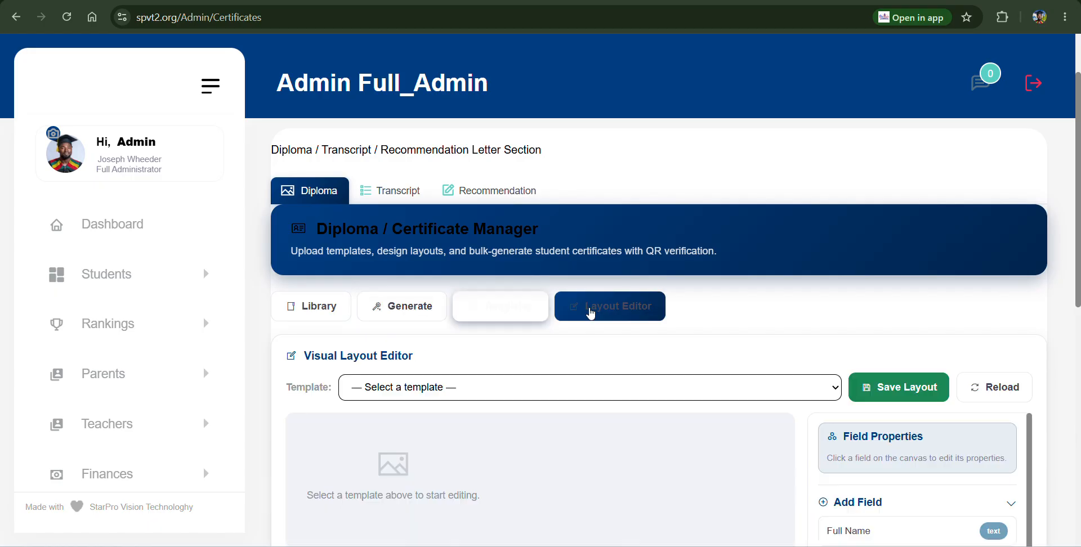
{"action": "scroll", "coordinate": [590, 314], "scroll_direction": "down", "scroll_amount": 1}
{"action": "scroll", "coordinate": [591, 314], "scroll_direction": "up", "scroll_amount": 1}
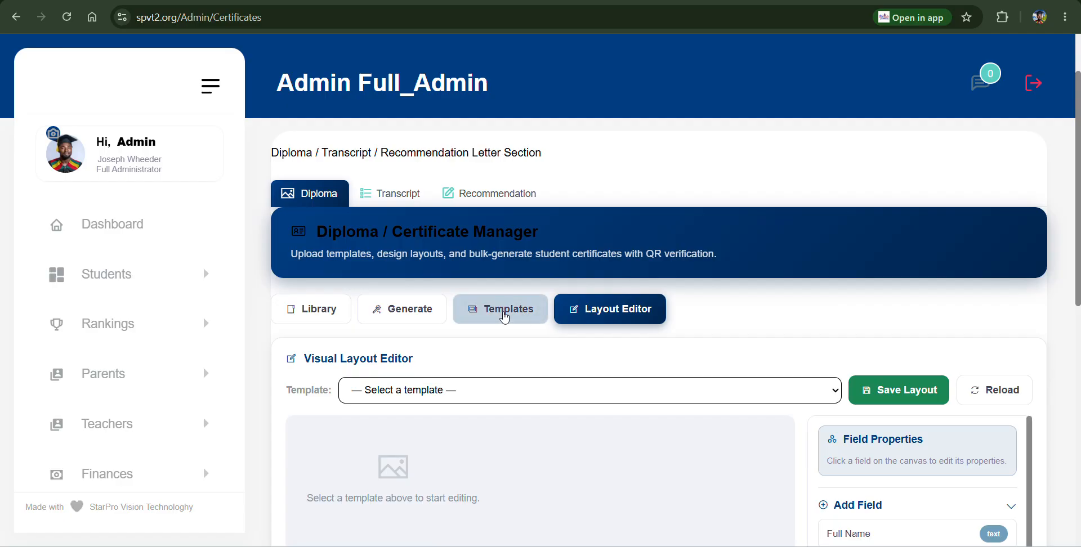
{"action": "scroll", "coordinate": [505, 318], "scroll_direction": "down", "scroll_amount": 4}
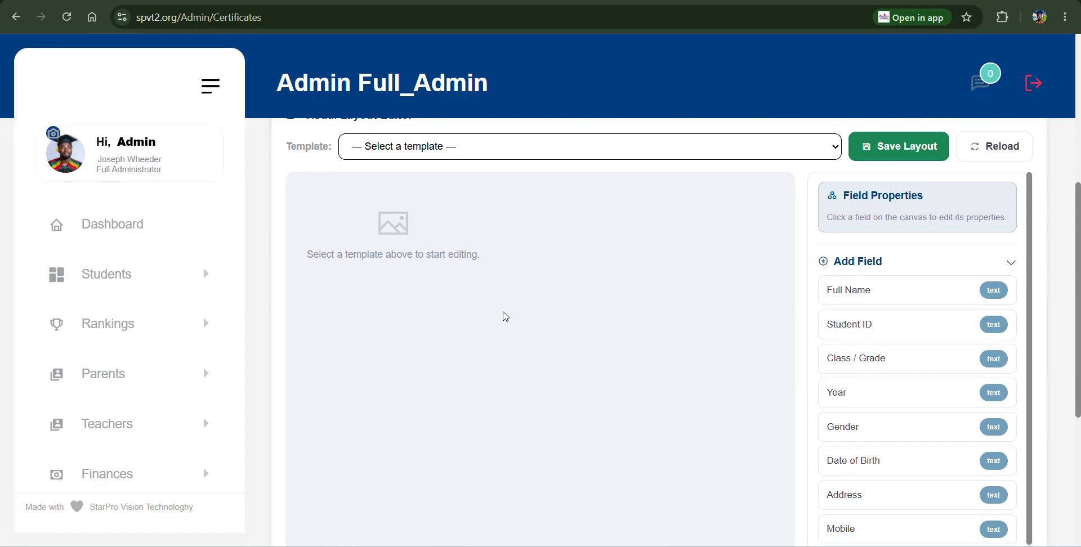
{"action": "scroll", "coordinate": [505, 318], "scroll_direction": "up", "scroll_amount": 4}
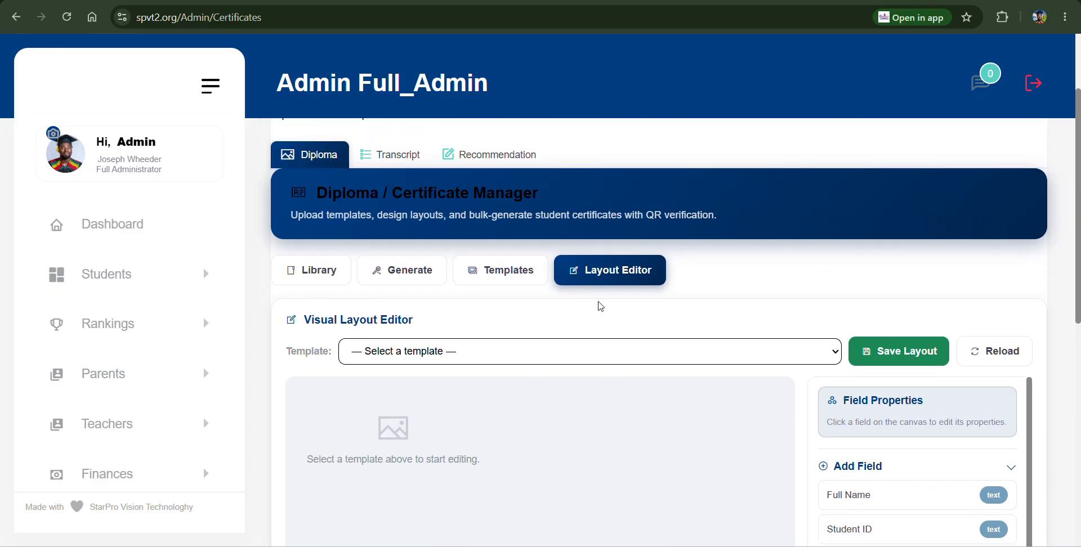
Step: Examine the template upload form and the existing entries under My Templates
{"action": "left_click", "coordinate": [509, 276]}
{"action": "scroll", "coordinate": [509, 280], "scroll_direction": "down", "scroll_amount": 1}
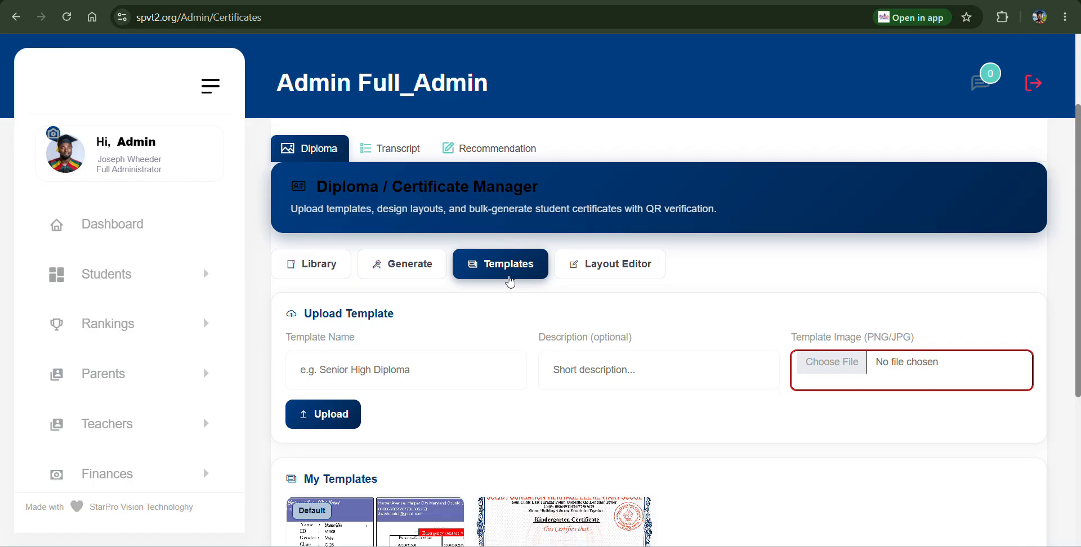
{"action": "scroll", "coordinate": [510, 279], "scroll_direction": "down", "scroll_amount": 4}
{"action": "mouse_move", "coordinate": [498, 352]}
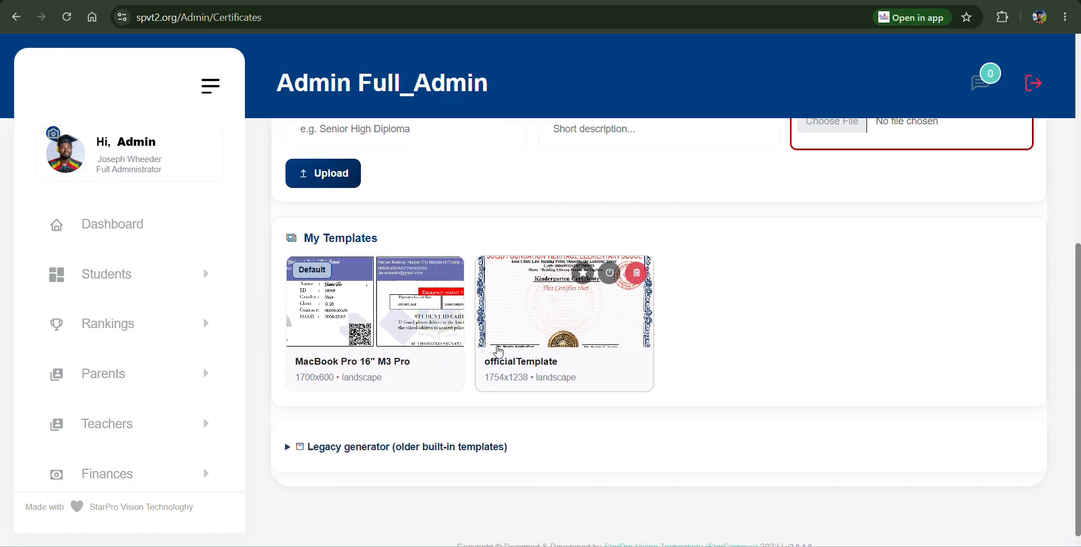
{"action": "scroll", "coordinate": [607, 293], "scroll_direction": "up", "scroll_amount": 3}
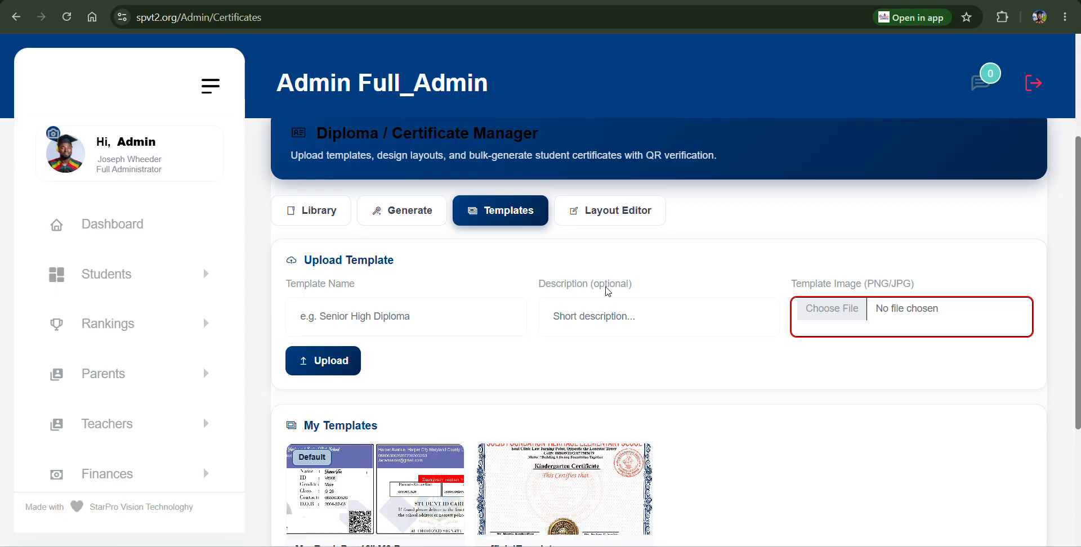
{"action": "scroll", "coordinate": [606, 292], "scroll_direction": "down", "scroll_amount": 3}
{"action": "mouse_move", "coordinate": [375, 258]}
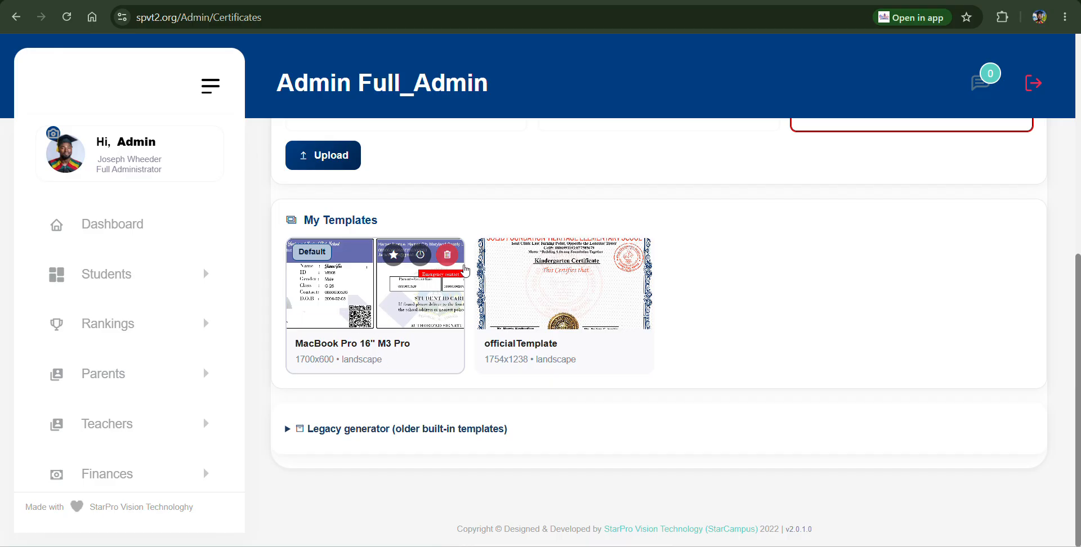
{"action": "scroll", "coordinate": [563, 271], "scroll_direction": "up", "scroll_amount": 5}
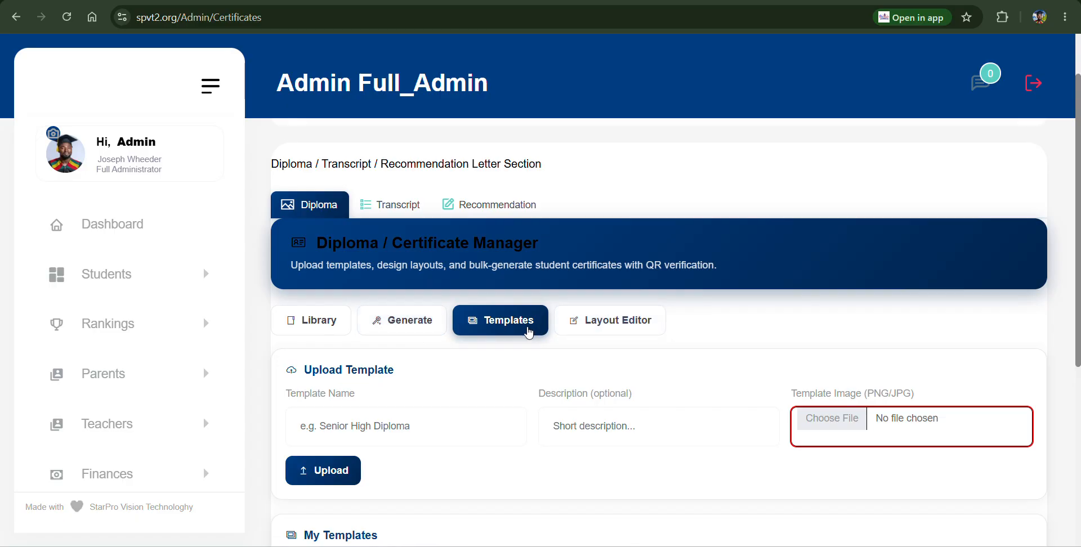
{"action": "scroll", "coordinate": [529, 332], "scroll_direction": "down", "scroll_amount": 1}
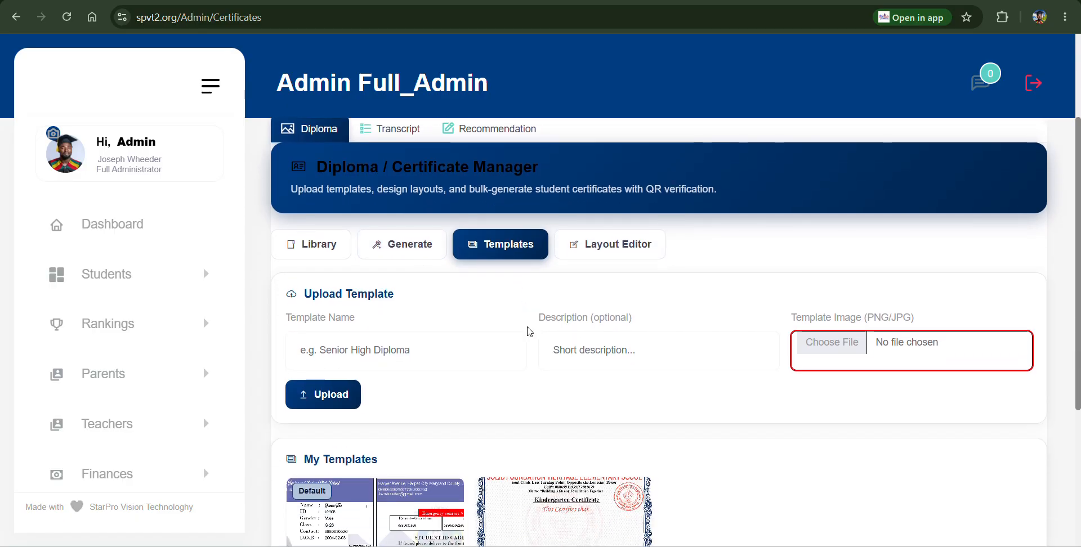
Step: Name the new template "Trying" and describe it as "1st Grade Template"
{"action": "left_click", "coordinate": [465, 348]}
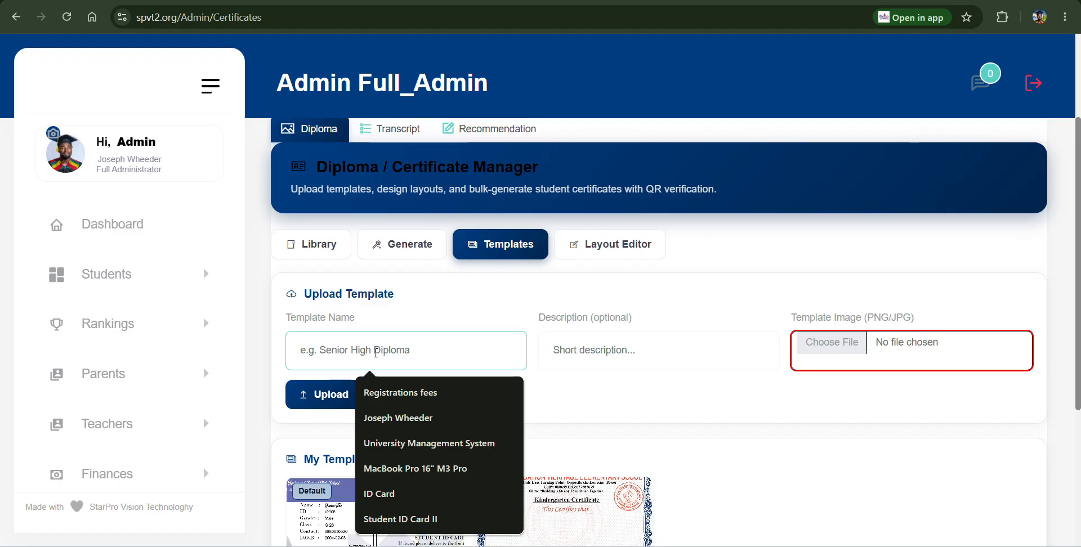
{"action": "type", "text": "Trying"}
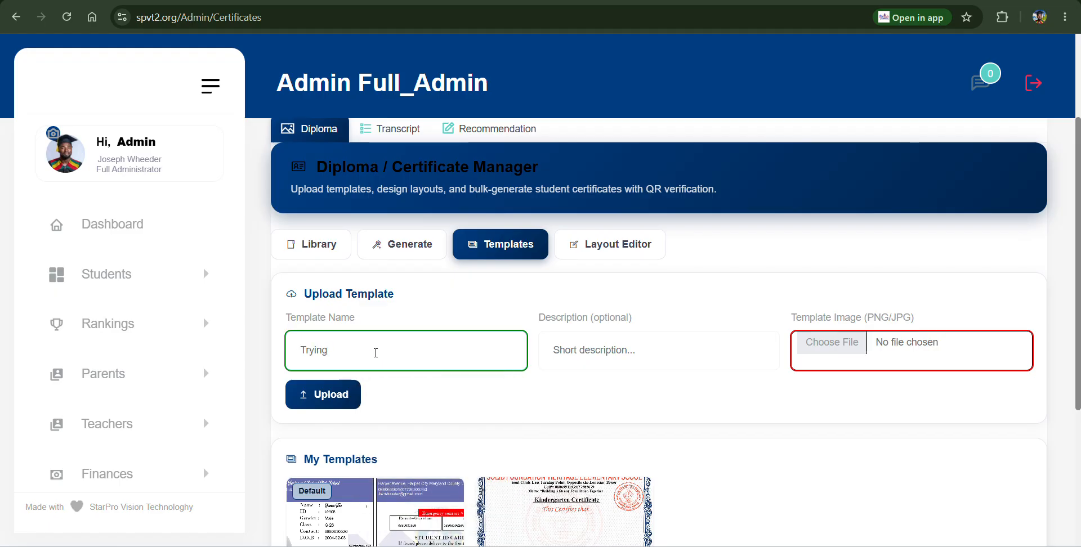
{"action": "left_click", "coordinate": [620, 348]}
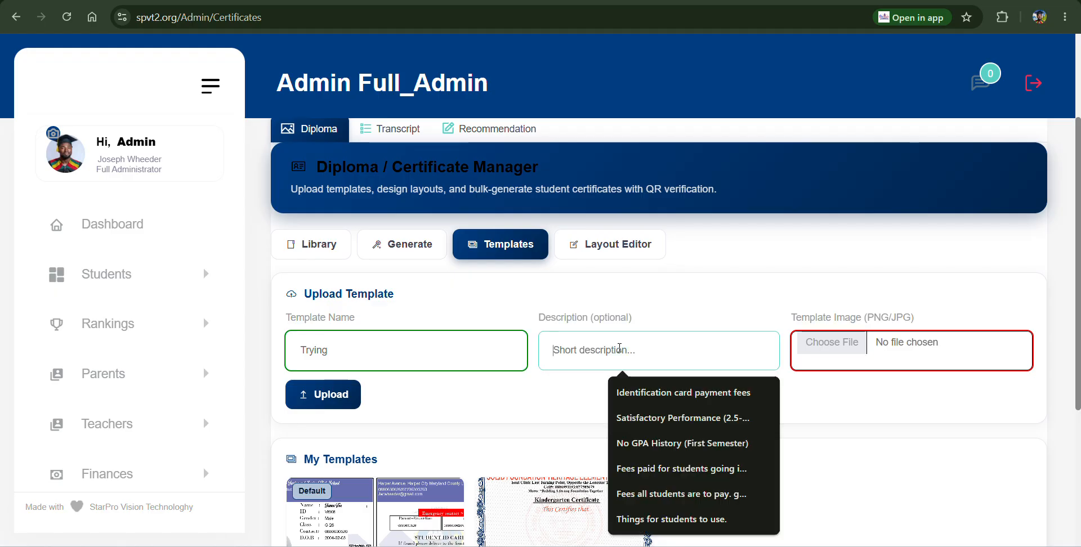
{"action": "type", "text": "1st Grade Template"}
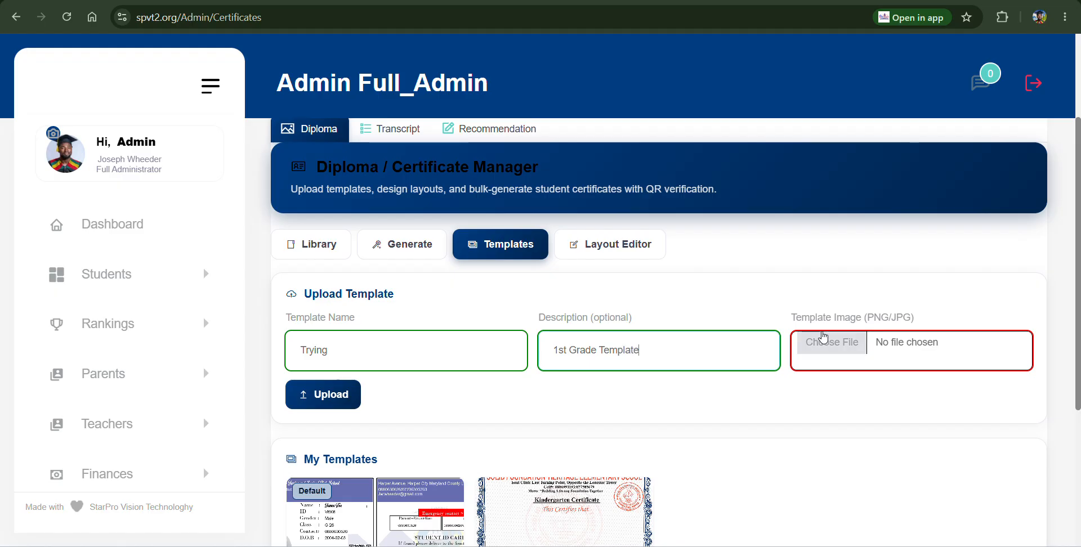
Step: Choose Certificate5 from the Tem folder inside Certificates as the template image
{"action": "left_click", "coordinate": [851, 342]}
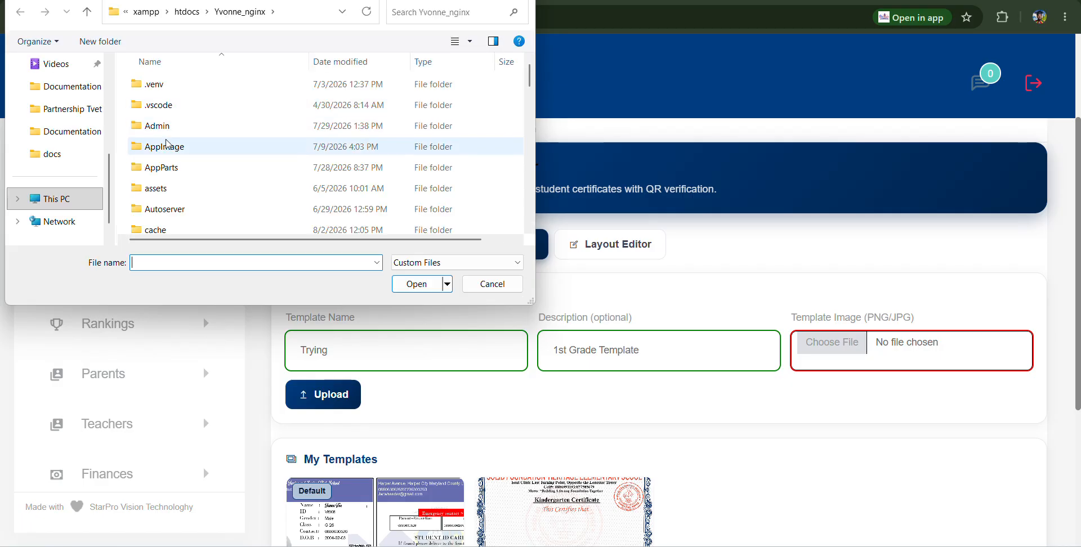
{"action": "scroll", "coordinate": [167, 144], "scroll_direction": "down", "scroll_amount": 3}
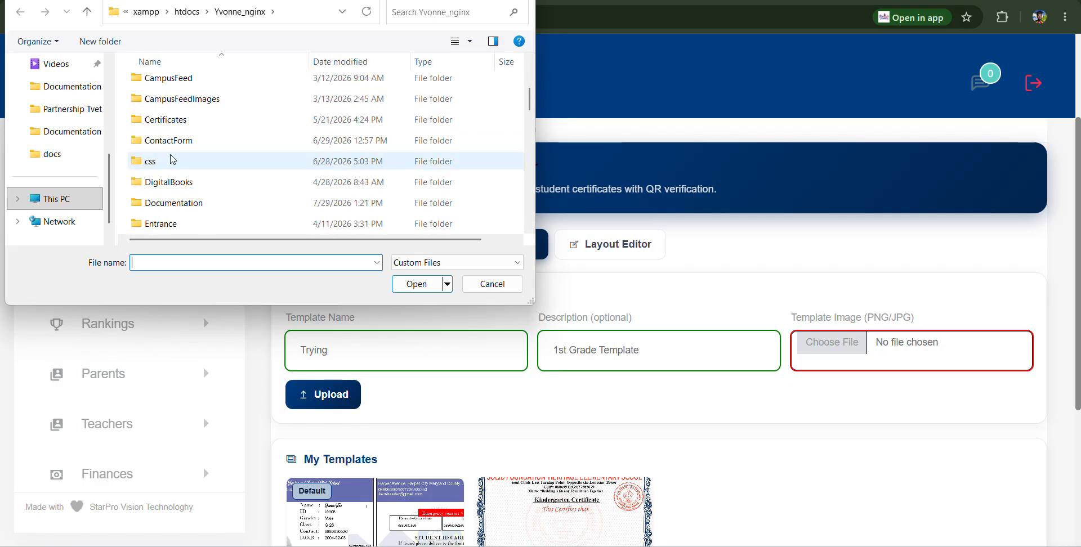
{"action": "double_click", "coordinate": [202, 125]}
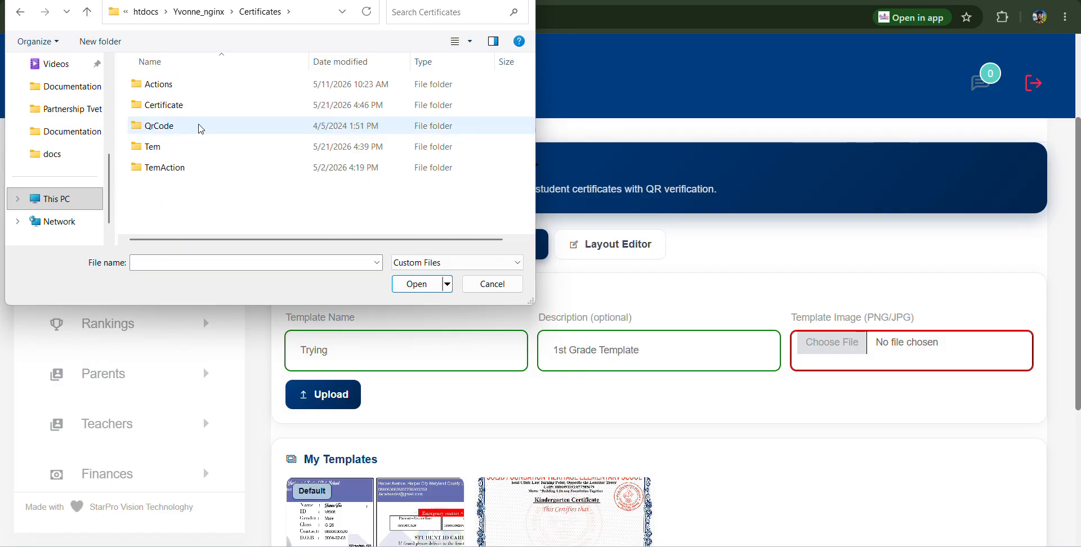
{"action": "left_click", "coordinate": [217, 155]}
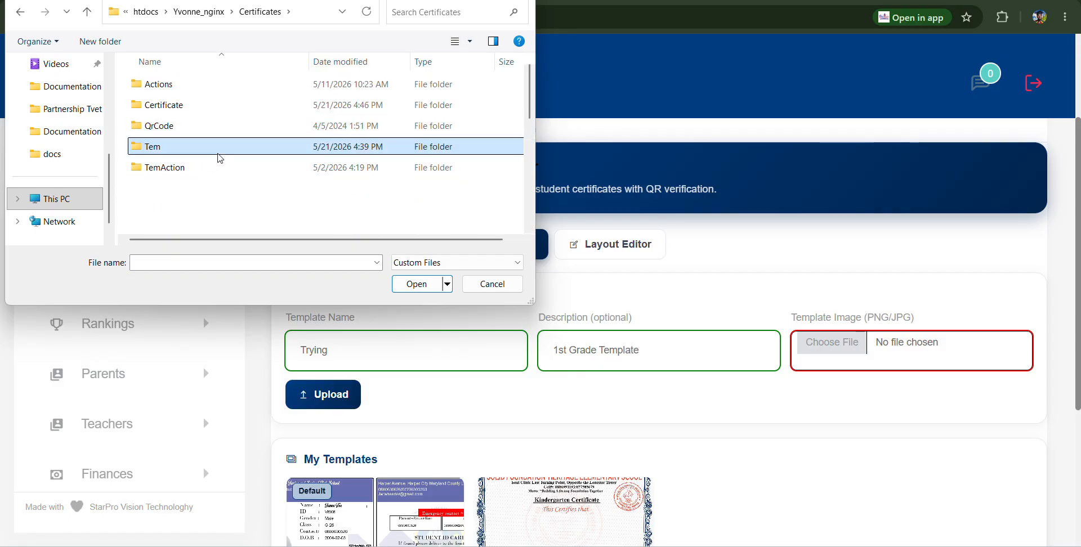
{"action": "double_click", "coordinate": [221, 159]}
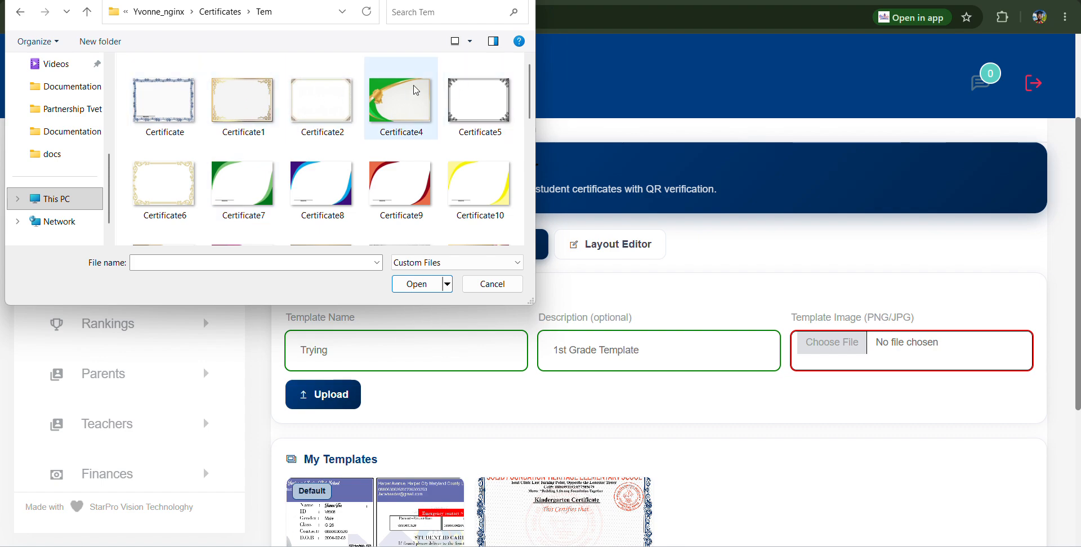
{"action": "scroll", "coordinate": [334, 118], "scroll_direction": "down", "scroll_amount": 1}
{"action": "scroll", "coordinate": [334, 118], "scroll_direction": "up", "scroll_amount": 1}
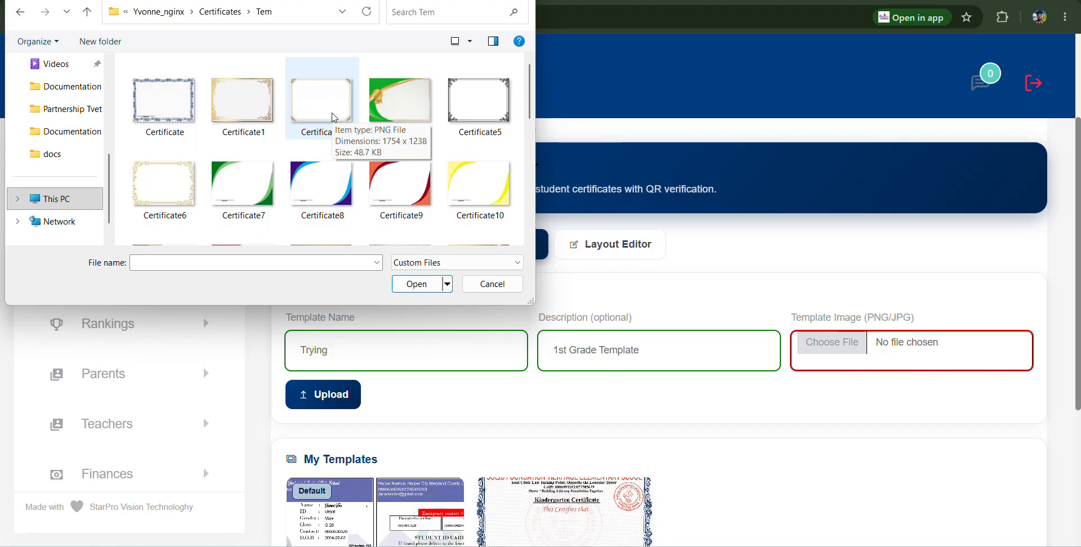
{"action": "scroll", "coordinate": [334, 119], "scroll_direction": "down", "scroll_amount": 5}
{"action": "scroll", "coordinate": [394, 127], "scroll_direction": "up", "scroll_amount": 5}
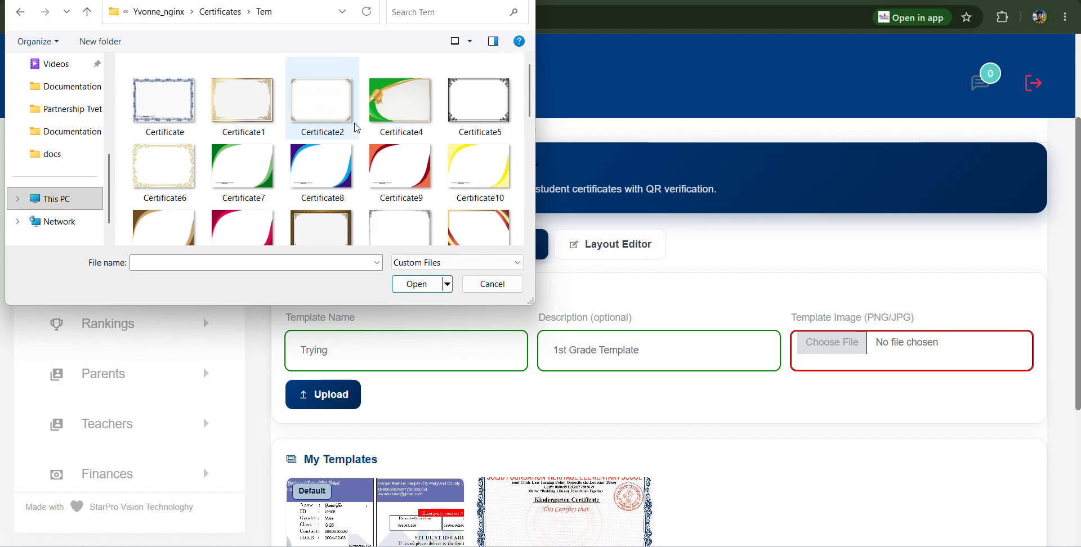
{"action": "left_click", "coordinate": [465, 110]}
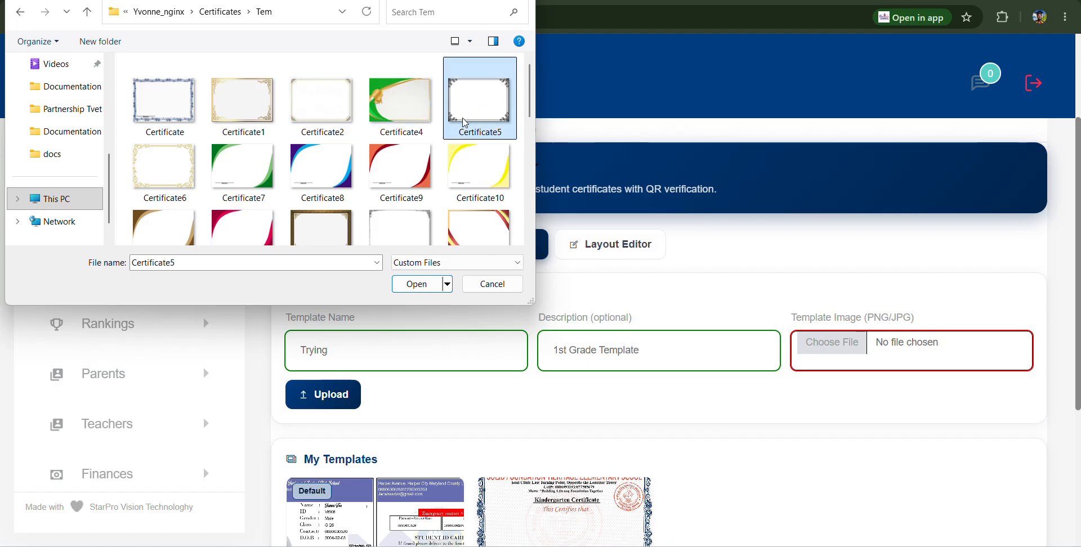
{"action": "left_click", "coordinate": [417, 290]}
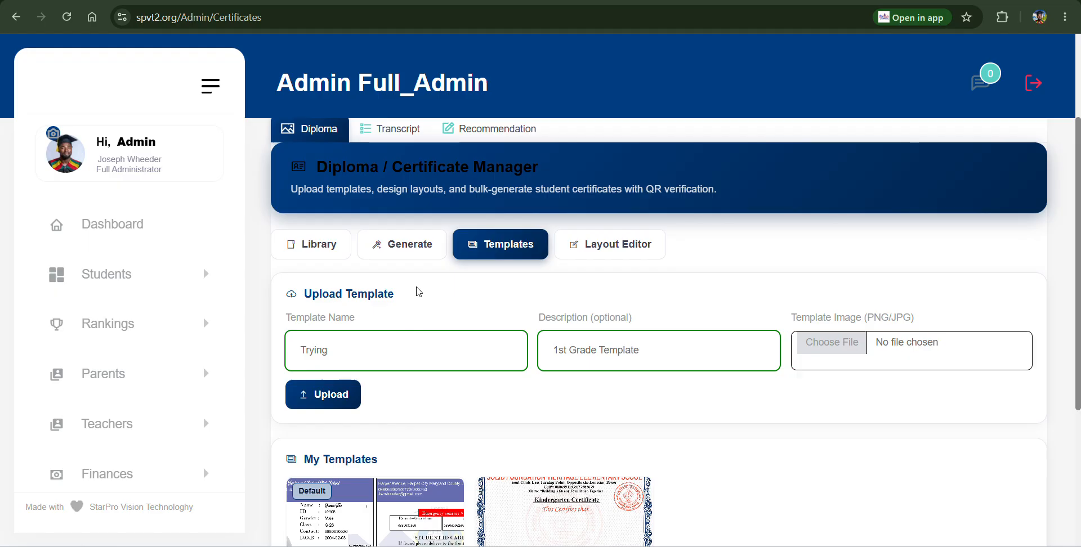
Step: Upload the filled-in template and look it over under My Templates
{"action": "scroll", "coordinate": [555, 355], "scroll_direction": "down", "scroll_amount": 1}
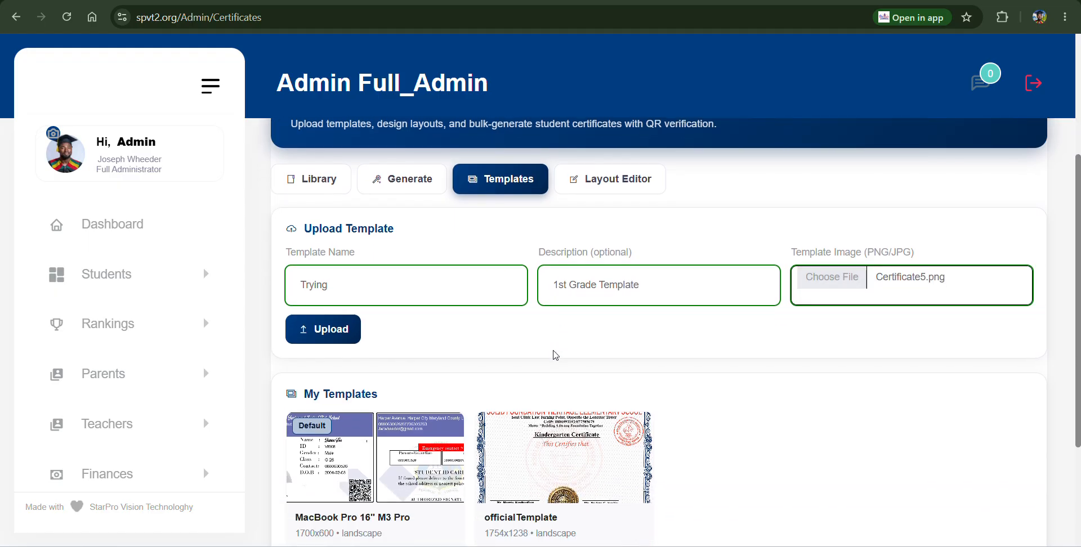
{"action": "left_click", "coordinate": [346, 330]}
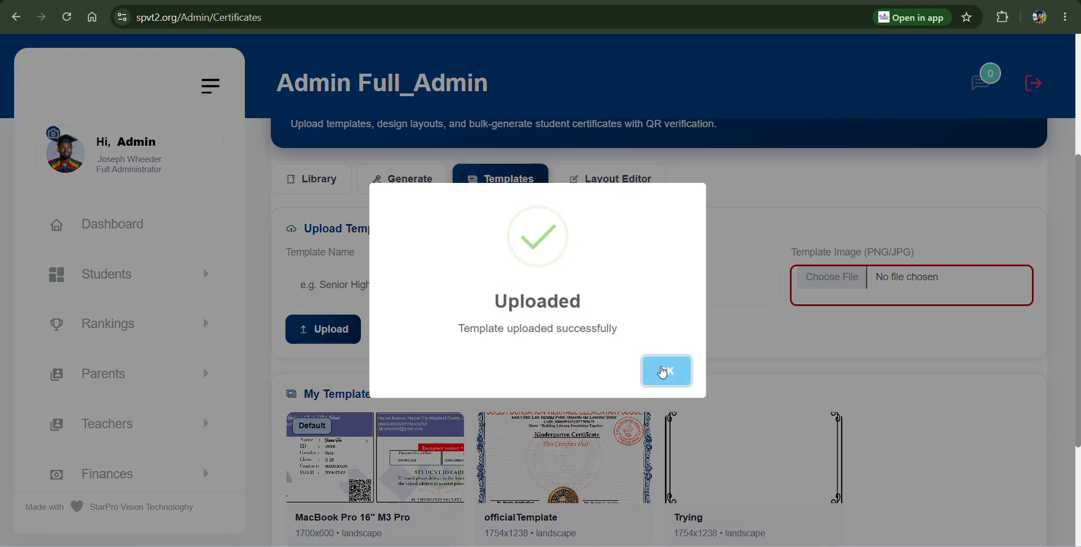
{"action": "left_click", "coordinate": [663, 370]}
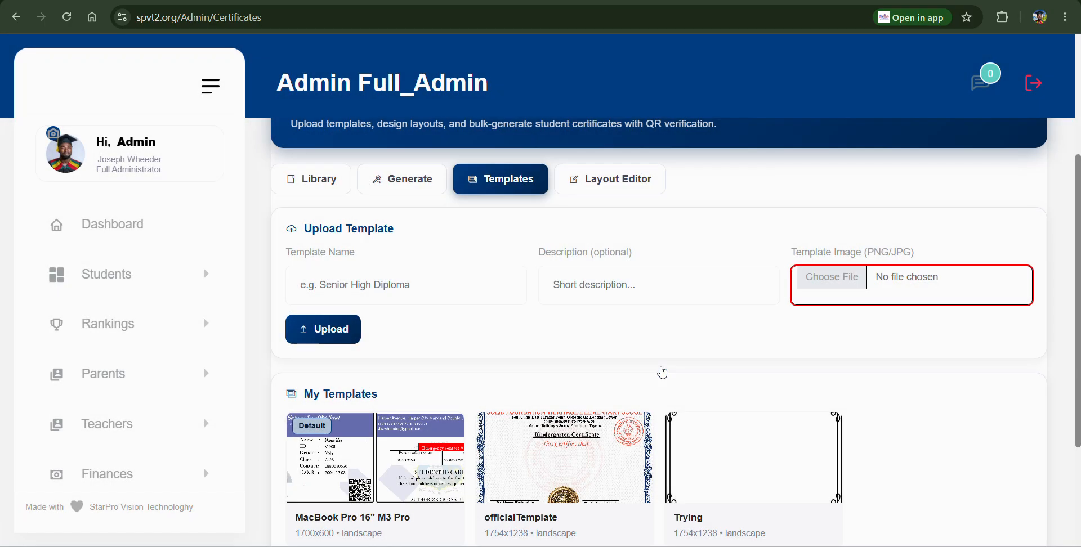
{"action": "scroll", "coordinate": [663, 373], "scroll_direction": "down", "scroll_amount": 1}
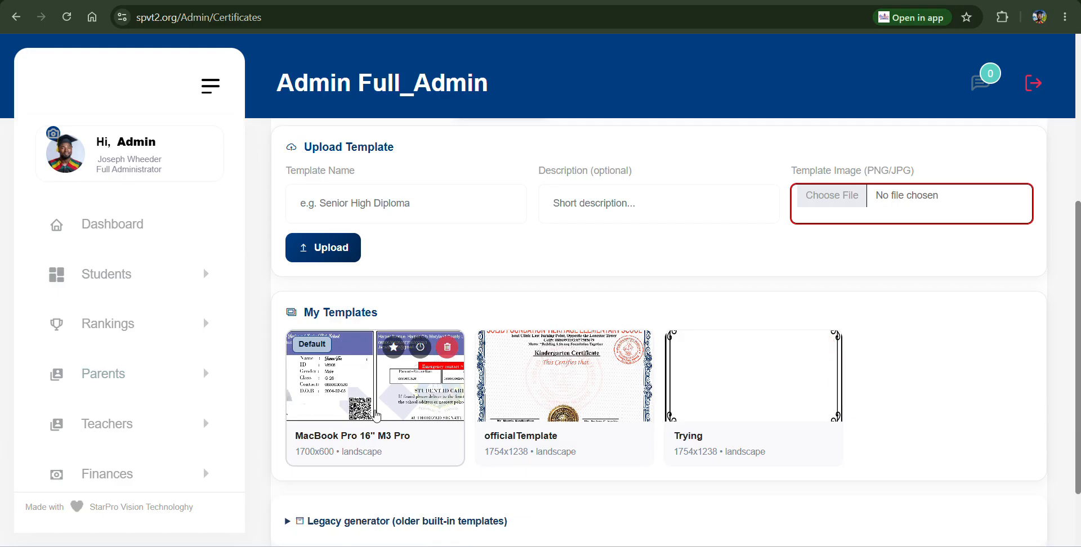
{"action": "scroll", "coordinate": [737, 383], "scroll_direction": "down", "scroll_amount": 1}
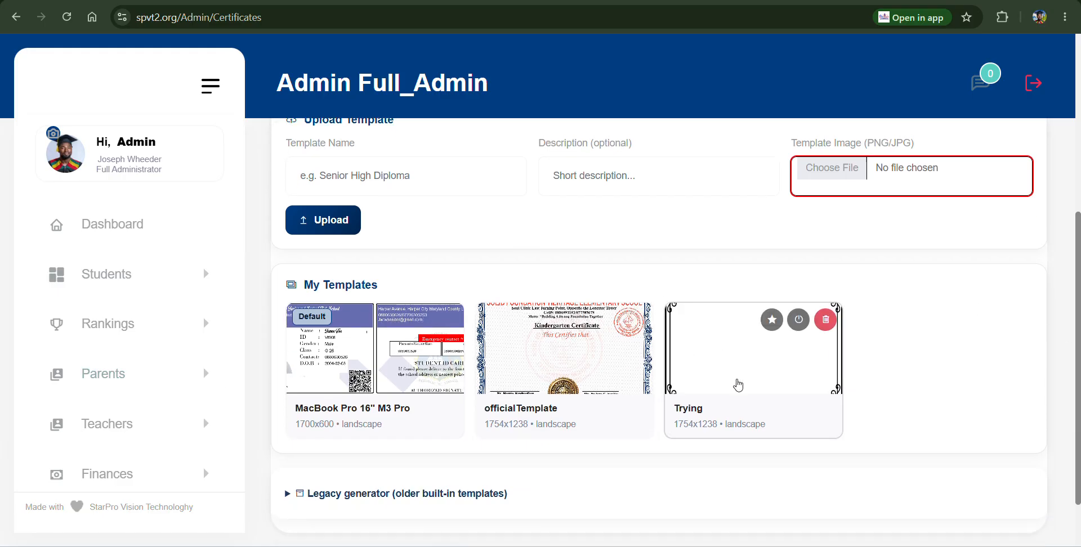
Step: Load the Trying template in the Visual Layout Editor and view its whole canvas
{"action": "scroll", "coordinate": [685, 394], "scroll_direction": "up", "scroll_amount": 1}
{"action": "scroll", "coordinate": [686, 406], "scroll_direction": "up", "scroll_amount": 3}
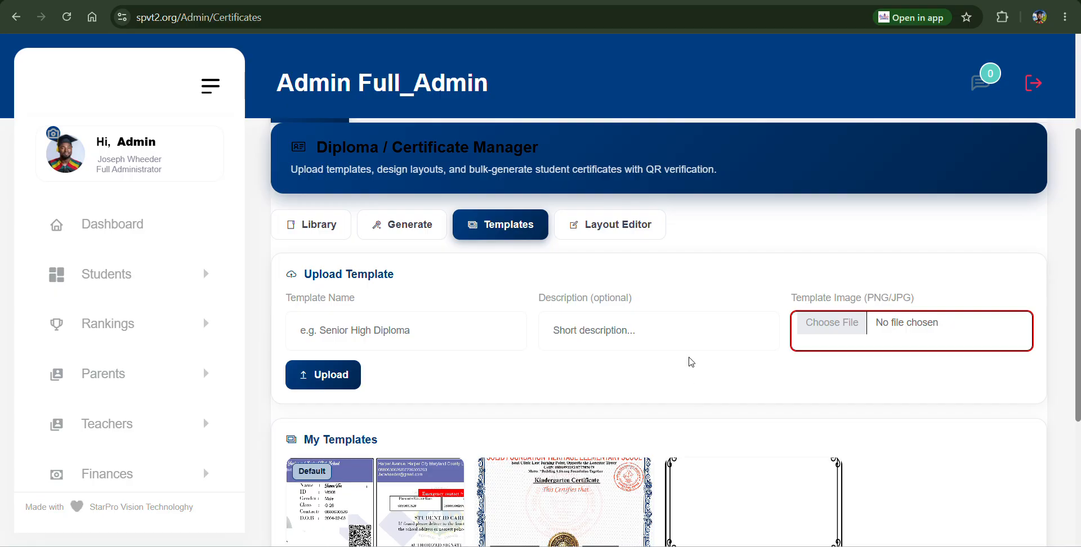
{"action": "left_click", "coordinate": [601, 232]}
{"action": "scroll", "coordinate": [603, 228], "scroll_direction": "down", "scroll_amount": 1}
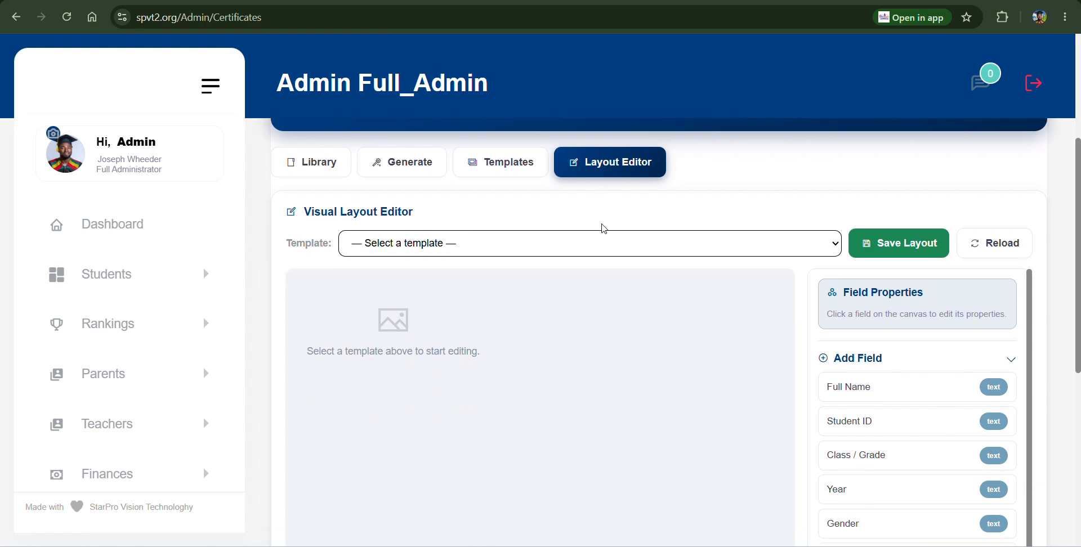
{"action": "left_click", "coordinate": [549, 251]}
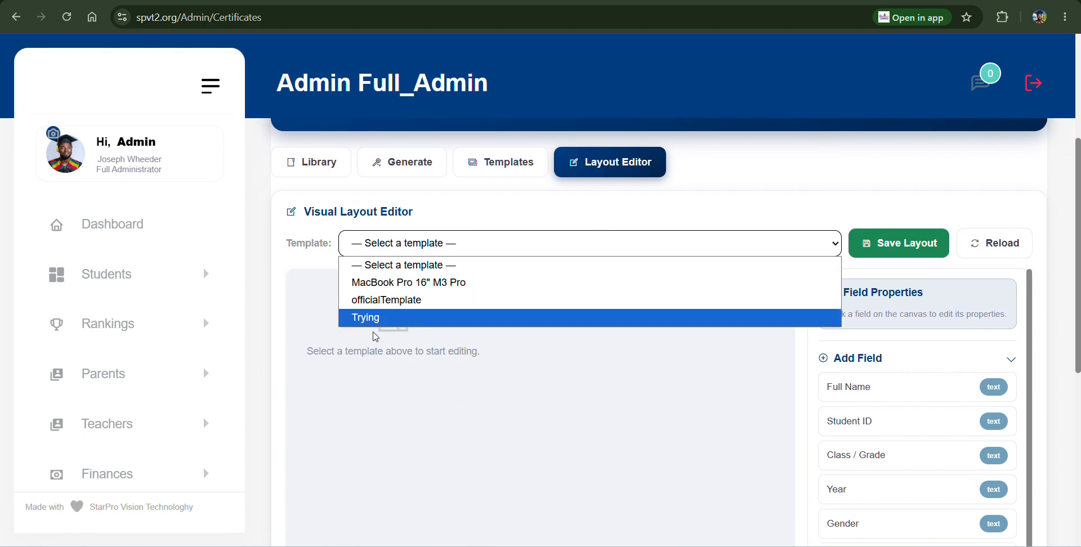
{"action": "left_click", "coordinate": [397, 318]}
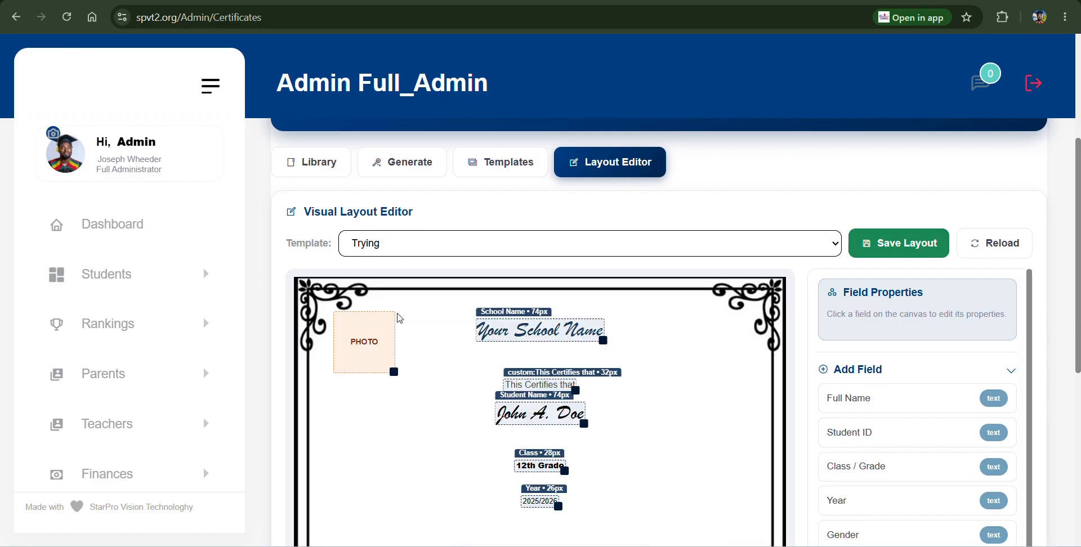
{"action": "scroll", "coordinate": [413, 309], "scroll_direction": "down", "scroll_amount": 2}
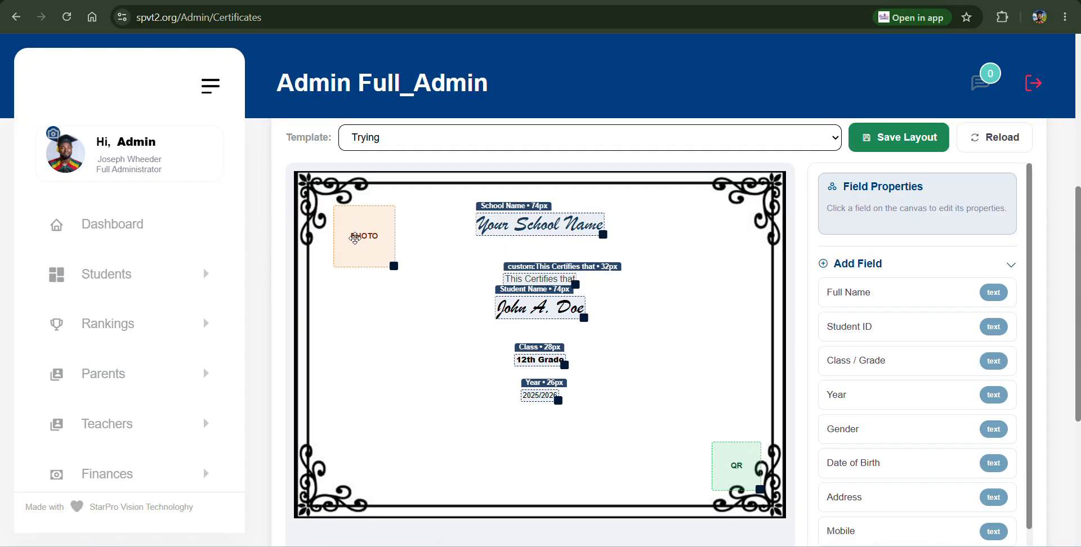
Step: Move the photo box down to X 115, Y 351, then resize School Name to 70 px and place it near the certificate's upper centre
{"action": "left_click_drag", "start_coordinate": [355, 238], "coordinate": [348, 303]}
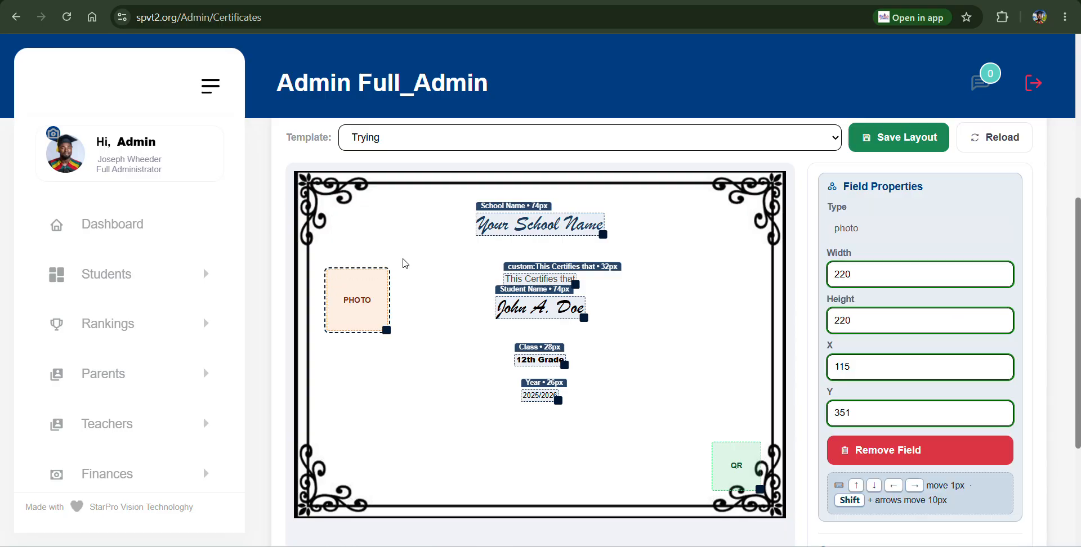
{"action": "left_click", "coordinate": [547, 213]}
{"action": "left_click_drag", "start_coordinate": [524, 220], "coordinate": [445, 198]}
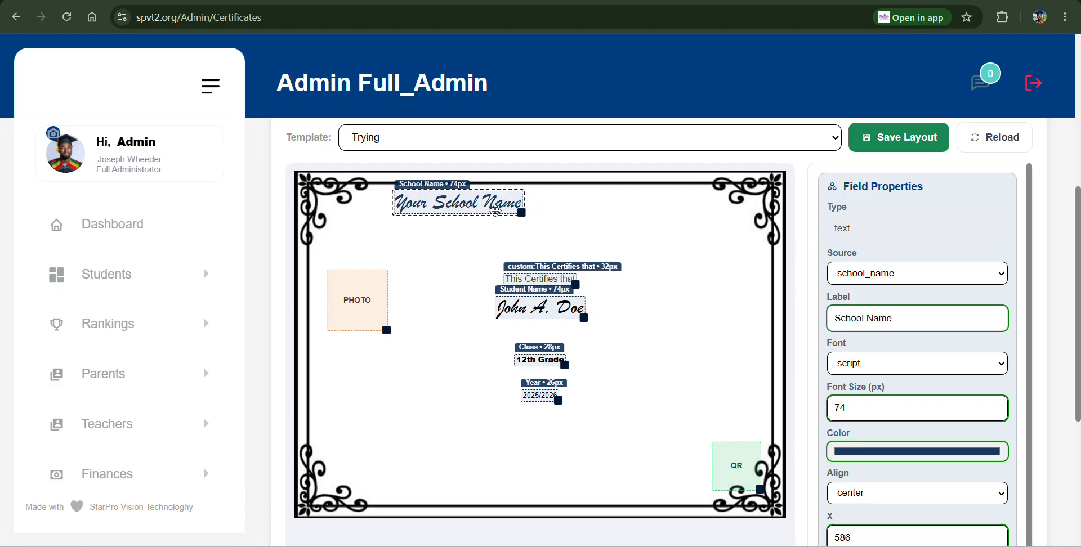
{"action": "left_click_drag", "start_coordinate": [540, 208], "coordinate": [671, 215]}
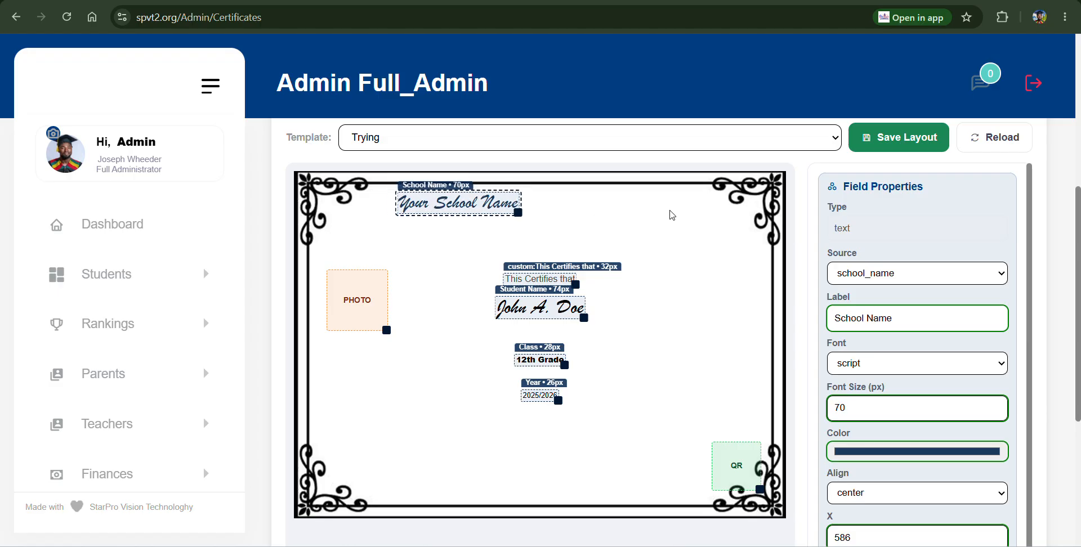
{"action": "left_click_drag", "start_coordinate": [464, 199], "coordinate": [544, 206]}
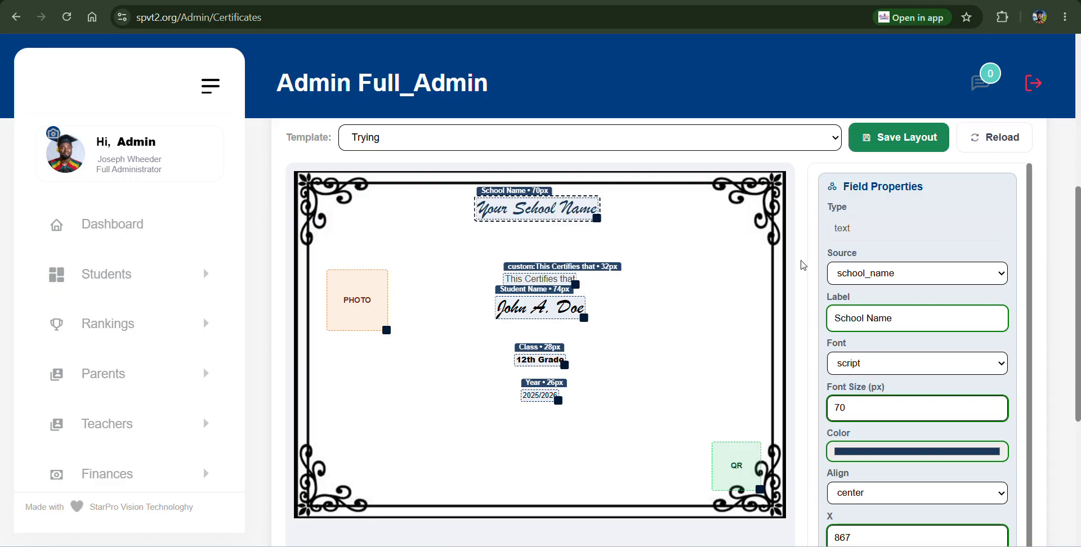
Step: Review the properties of the School Name field and the data sources available for it
{"action": "scroll", "coordinate": [883, 272], "scroll_direction": "down", "scroll_amount": 1}
{"action": "scroll", "coordinate": [882, 269], "scroll_direction": "up", "scroll_amount": 1}
{"action": "scroll", "coordinate": [893, 311], "scroll_direction": "down", "scroll_amount": 2}
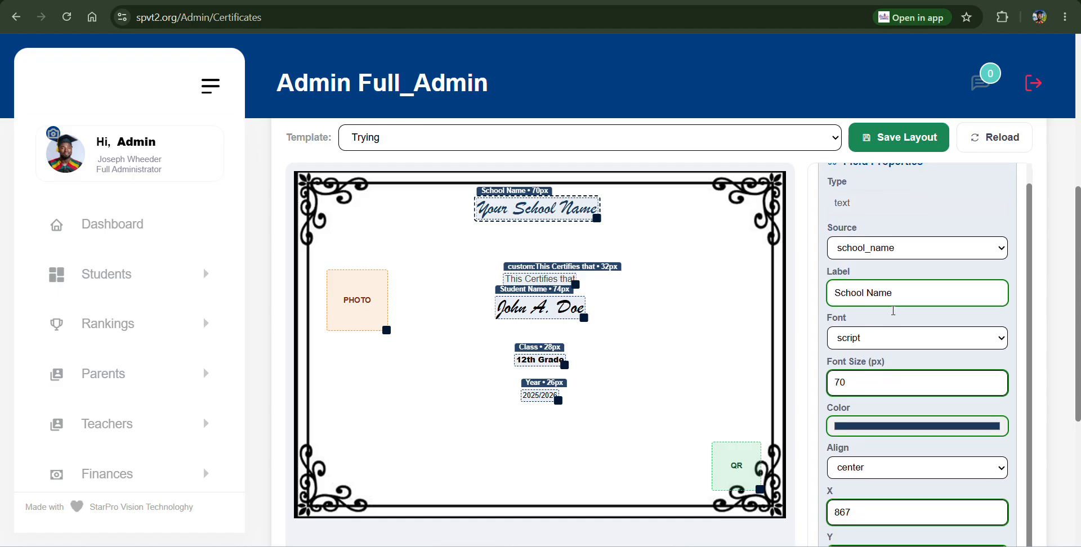
{"action": "left_click", "coordinate": [874, 256]}
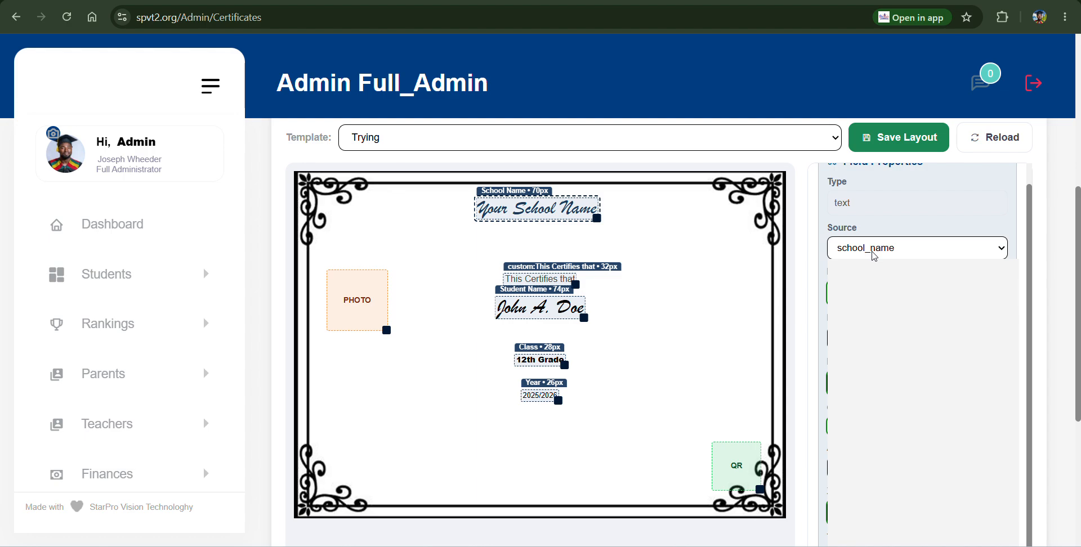
{"action": "left_click", "coordinate": [874, 256]}
{"action": "left_click", "coordinate": [874, 257]}
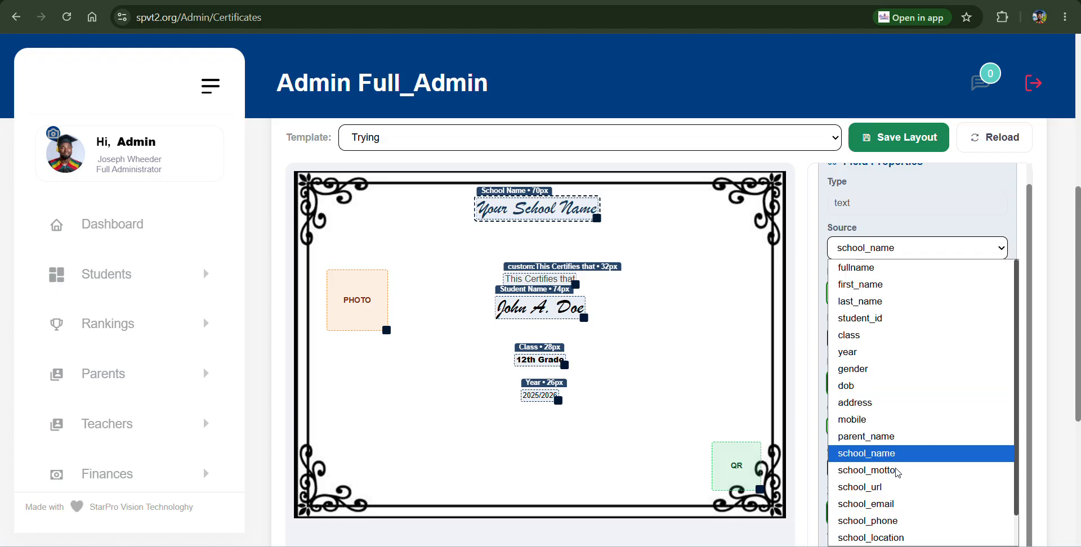
{"action": "left_click", "coordinate": [748, 284]}
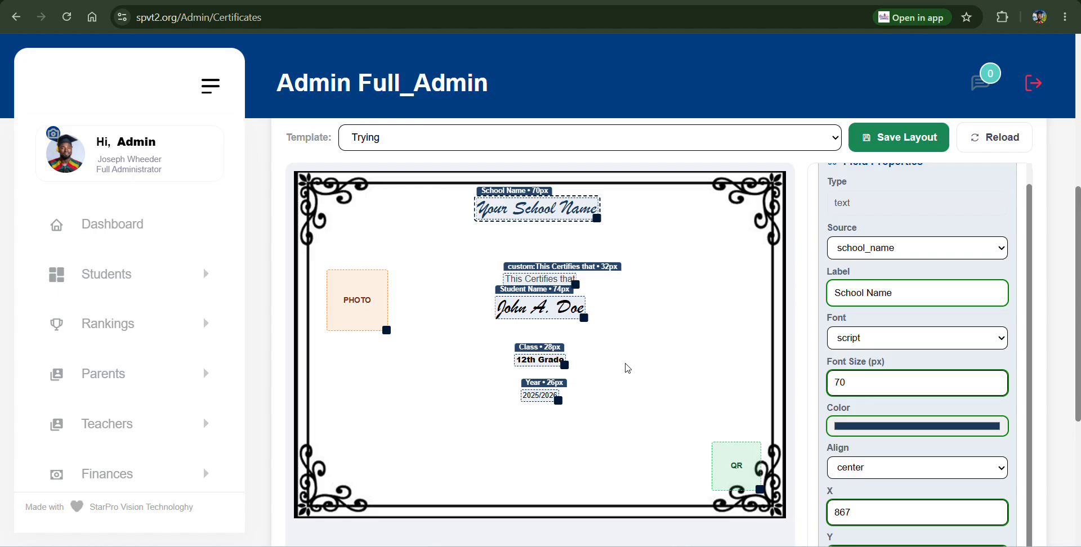
Step: Enlarge the QR box to a size of 262 and place it in the lower corner at X 1394, Y 877
{"action": "left_click", "coordinate": [733, 473]}
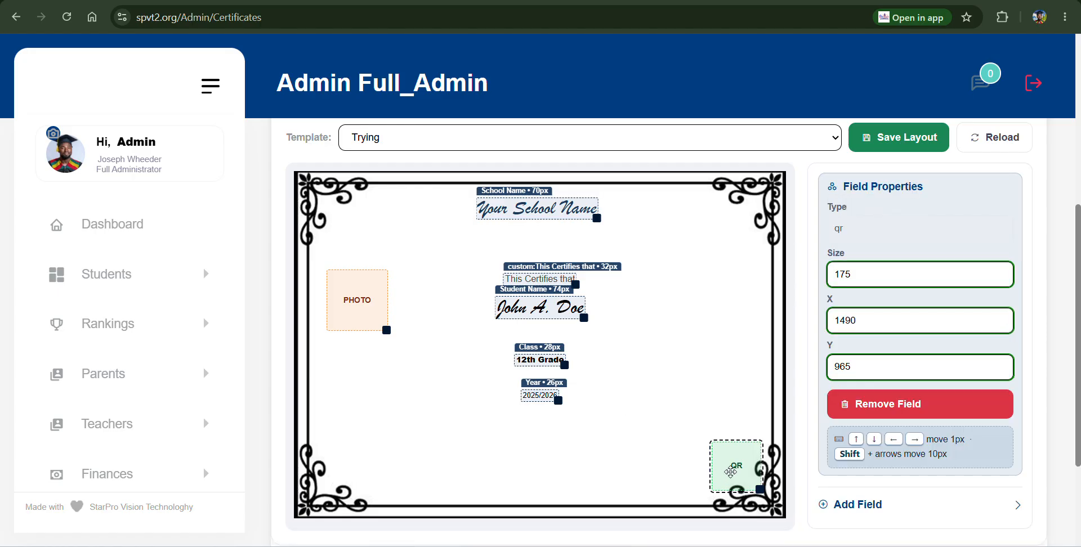
{"action": "left_click_drag", "start_coordinate": [731, 472], "coordinate": [738, 492]}
{"action": "mouse_move", "coordinate": [695, 457]}
{"action": "left_mouse_down"}
{"action": "mouse_move", "coordinate": [724, 458]}
{"action": "mouse_move", "coordinate": [710, 455]}
{"action": "left_mouse_up"}
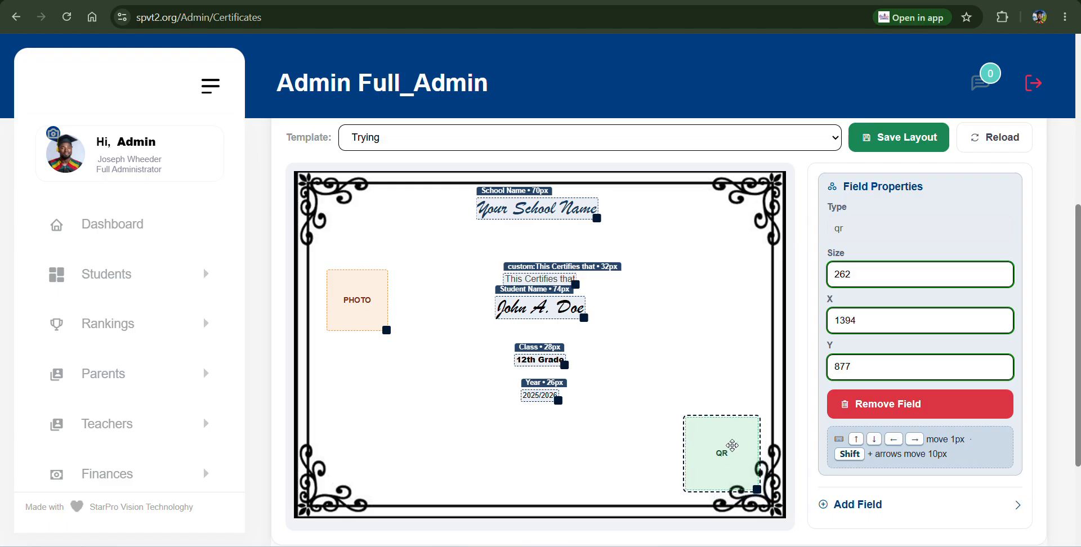
Step: Check the alignment options of the School Name field and shift it to X 900, Y 169
{"action": "scroll", "coordinate": [904, 265], "scroll_direction": "up", "scroll_amount": 1}
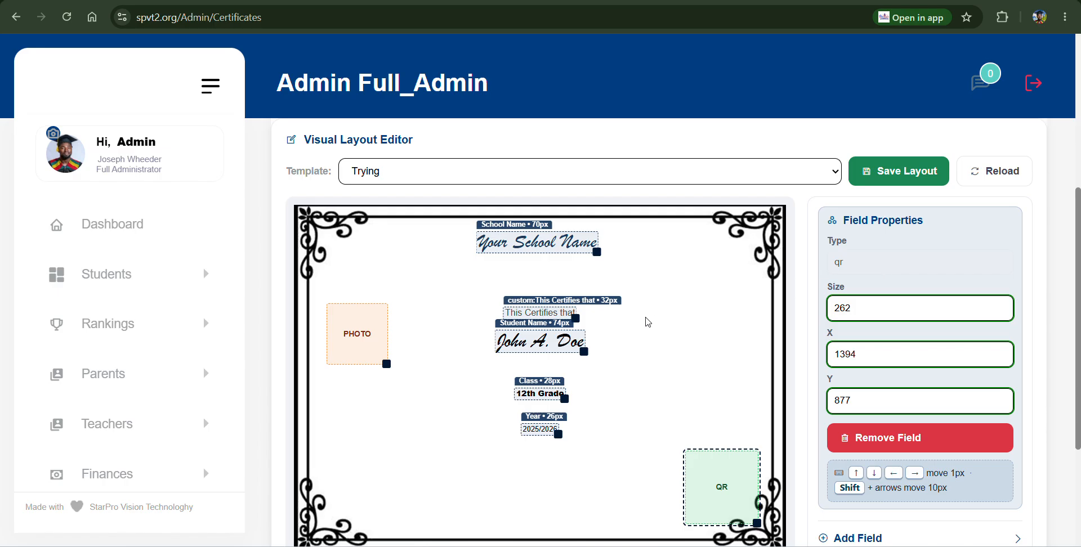
{"action": "left_click", "coordinate": [534, 243]}
{"action": "scroll", "coordinate": [877, 243], "scroll_direction": "down", "scroll_amount": 5}
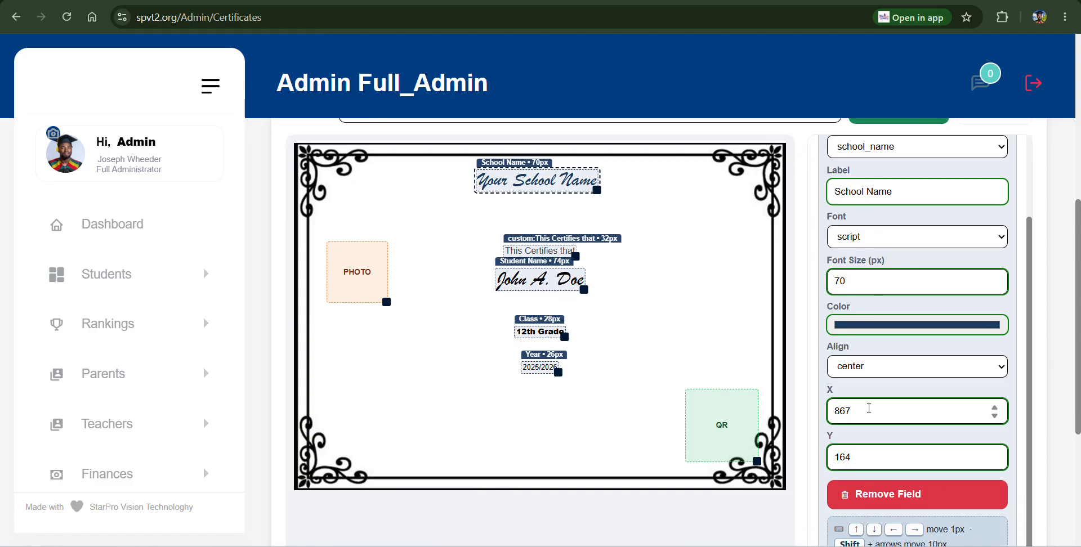
{"action": "left_click", "coordinate": [883, 372]}
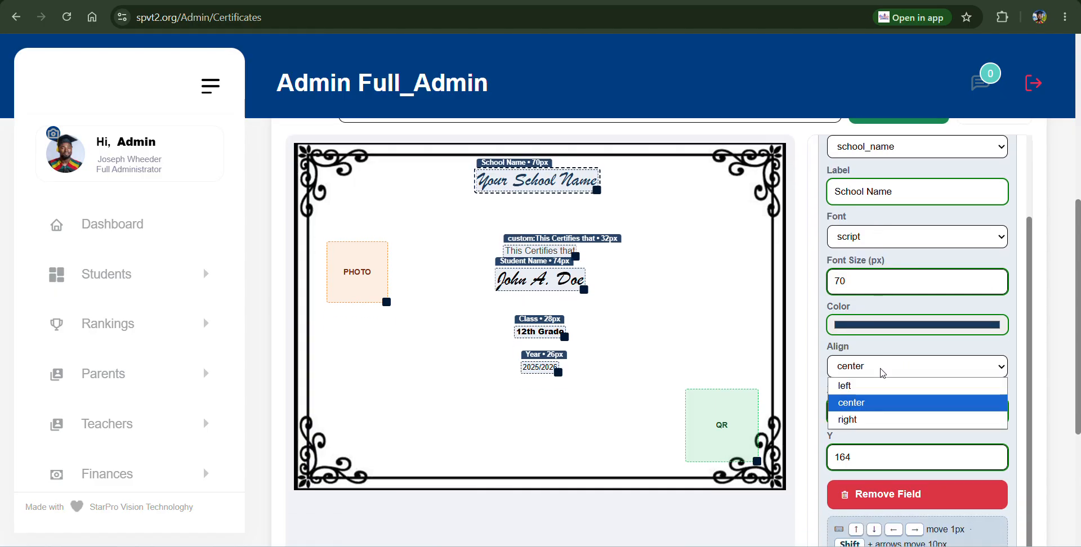
{"action": "left_click", "coordinate": [883, 372]}
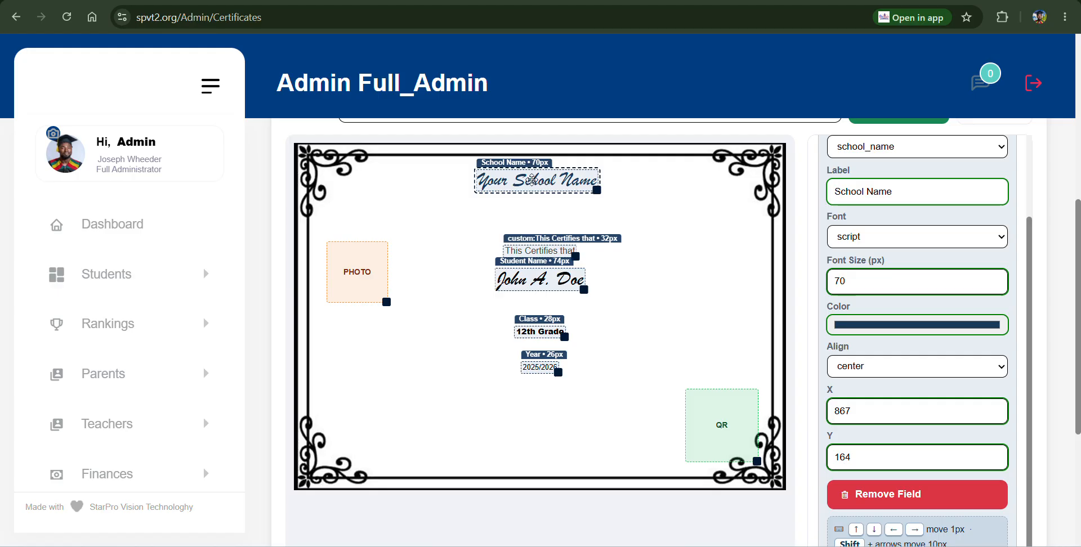
{"action": "left_click_drag", "start_coordinate": [532, 180], "coordinate": [543, 182]}
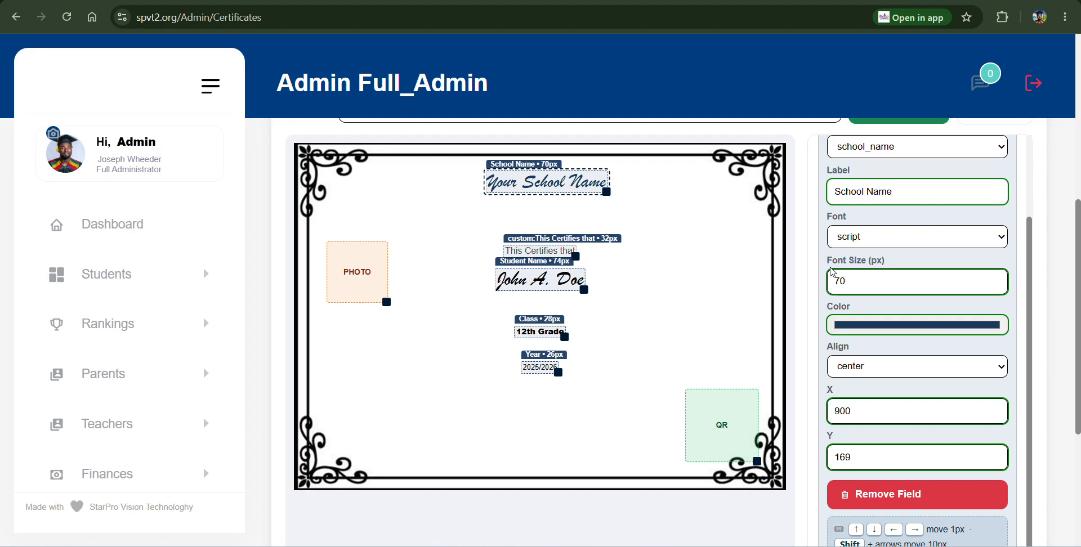
Step: Move Student Name to X 905, Y 554, and enlarge "This Certifies that" to 43 px at X 885, Y 358 above it
{"action": "left_click", "coordinate": [542, 276]}
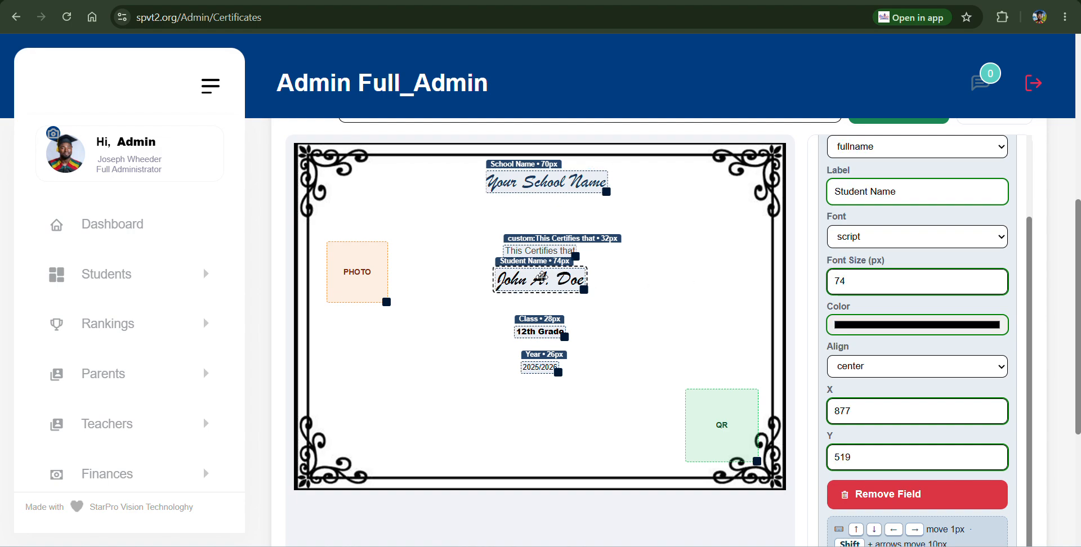
{"action": "mouse_move", "coordinate": [542, 277]}
{"action": "left_mouse_down"}
{"action": "mouse_move", "coordinate": [555, 289]}
{"action": "mouse_move", "coordinate": [545, 286]}
{"action": "left_mouse_up"}
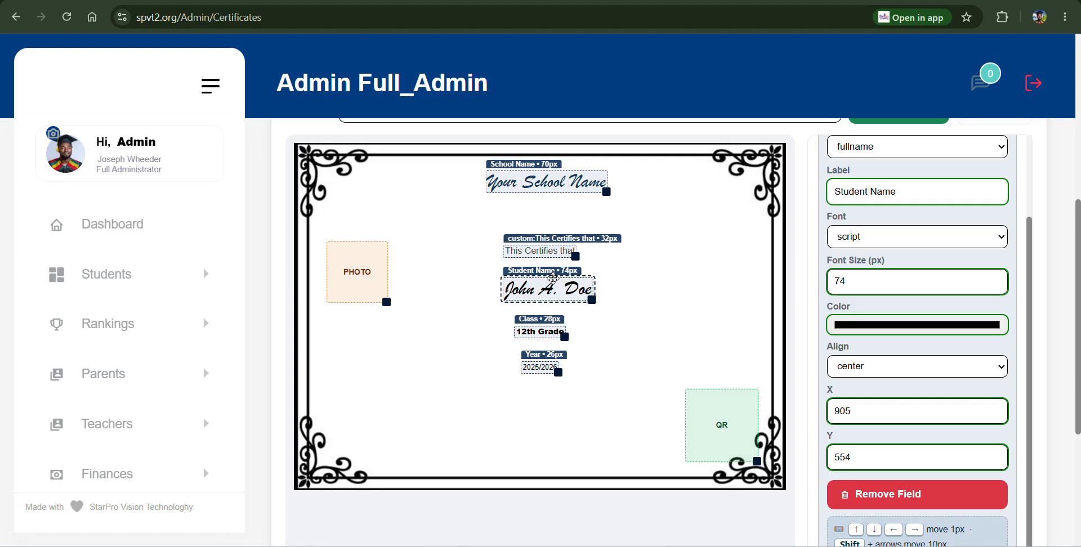
{"action": "left_click", "coordinate": [546, 247]}
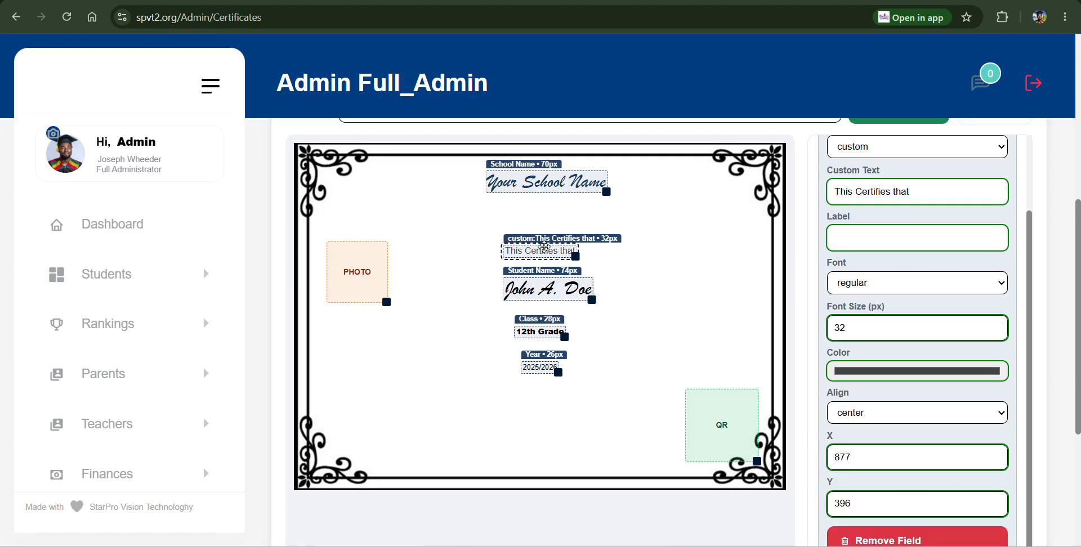
{"action": "left_click_drag", "start_coordinate": [544, 247], "coordinate": [545, 240]}
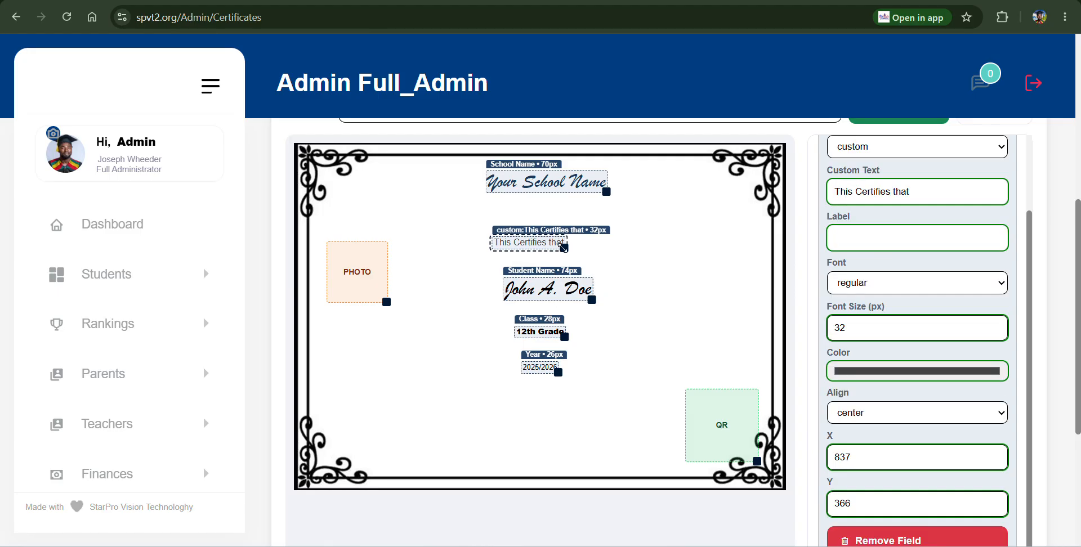
{"action": "left_click_drag", "start_coordinate": [564, 247], "coordinate": [606, 259]}
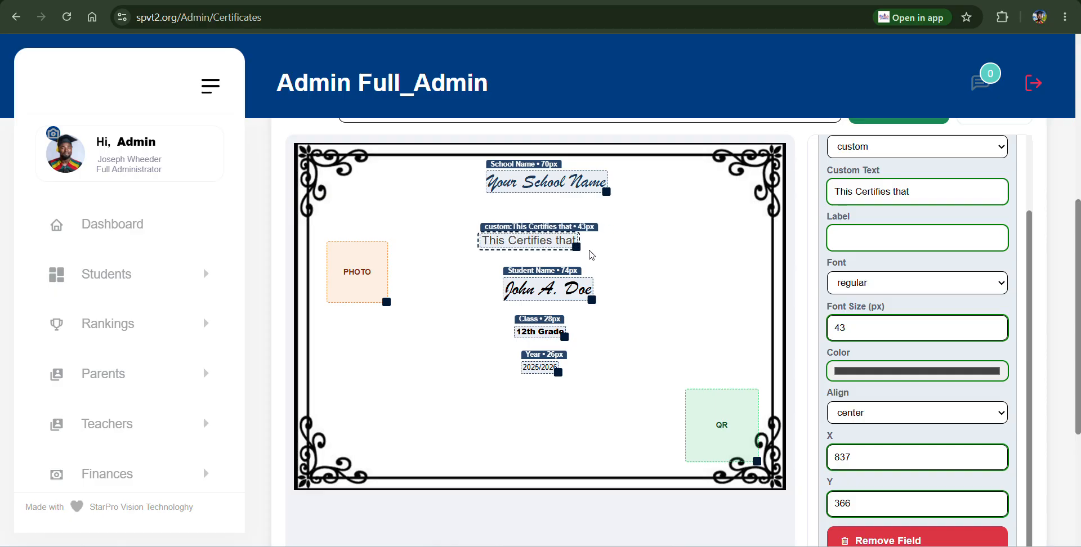
{"action": "left_click_drag", "start_coordinate": [531, 241], "coordinate": [546, 239]}
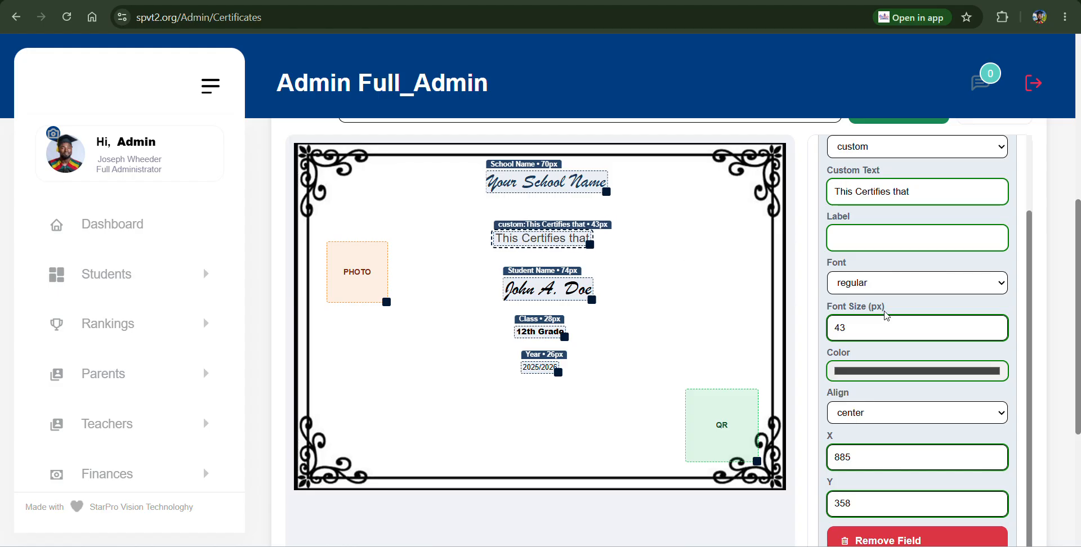
Step: Retype the end of the custom text so that it reads "This Certifies that"
{"action": "key", "text": "BackSpace"}
{"action": "key", "text": "BackSpace"}
{"action": "key", "text": "BackSpace"}
{"action": "key", "text": "BackSpace"}
{"action": "key", "text": "BackSpace"}
{"action": "key", "text": "BackSpace"}
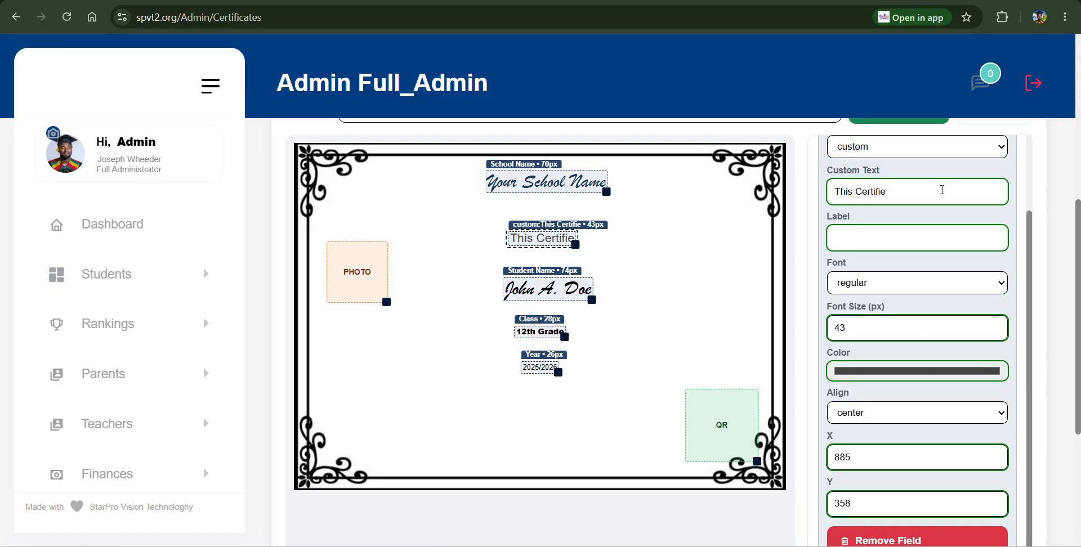
{"action": "type", "text": "s"}
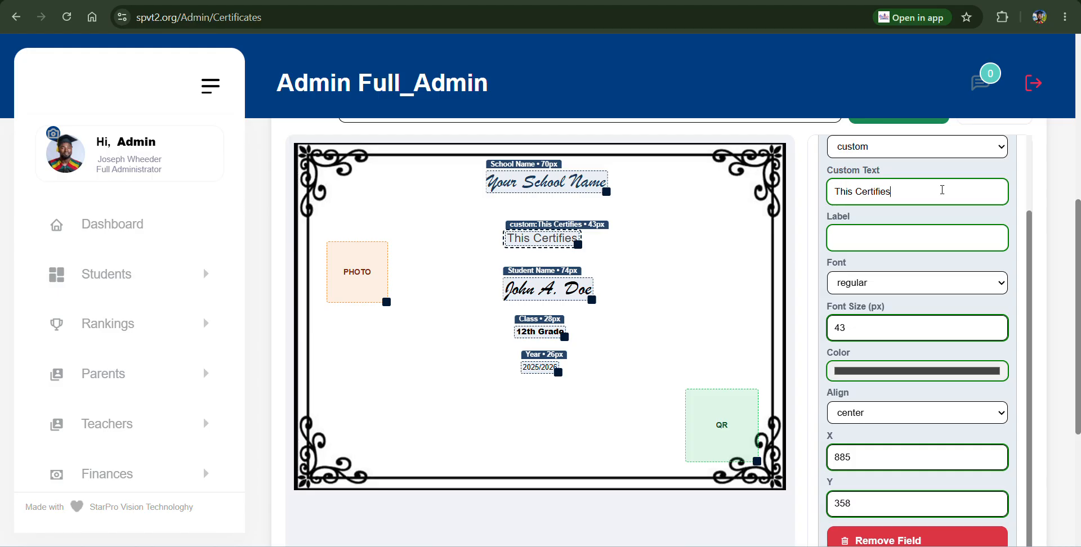
{"action": "type", "text": " that"}
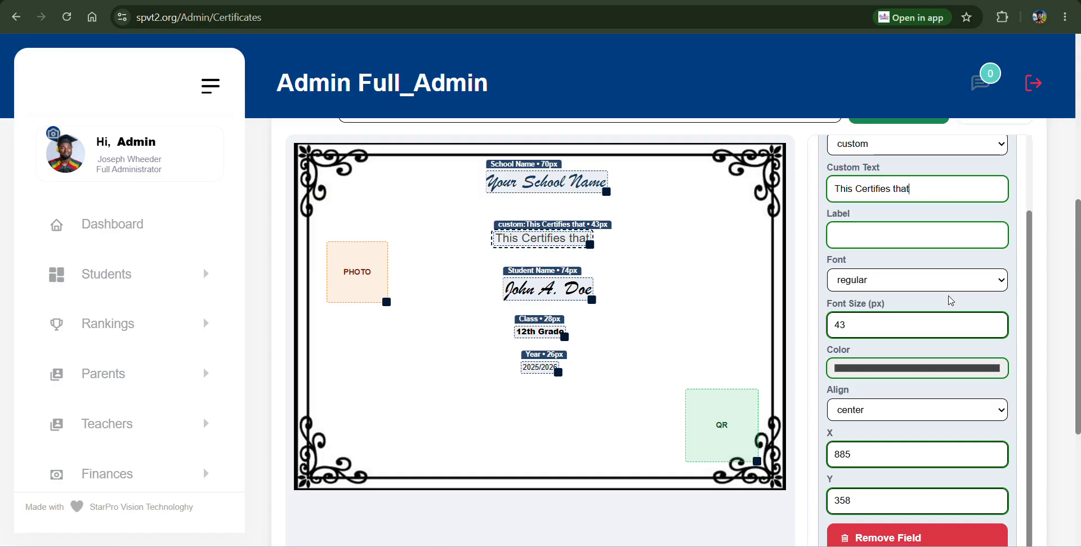
Step: Remove the School Name field from the certificate layout
{"action": "scroll", "coordinate": [950, 301], "scroll_direction": "down", "scroll_amount": 1}
{"action": "scroll", "coordinate": [949, 301], "scroll_direction": "up", "scroll_amount": 1}
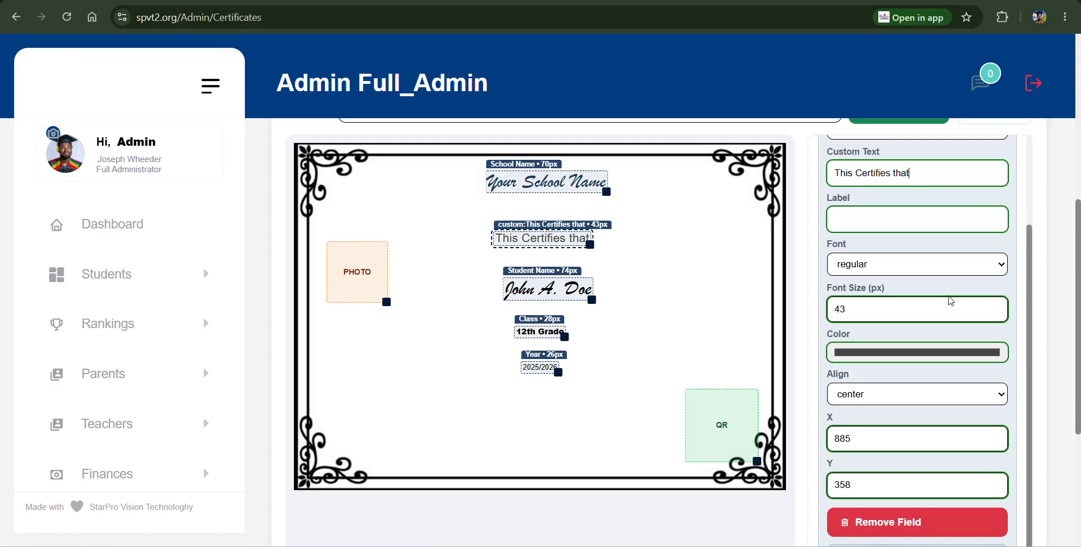
{"action": "scroll", "coordinate": [923, 300], "scroll_direction": "down", "scroll_amount": 1}
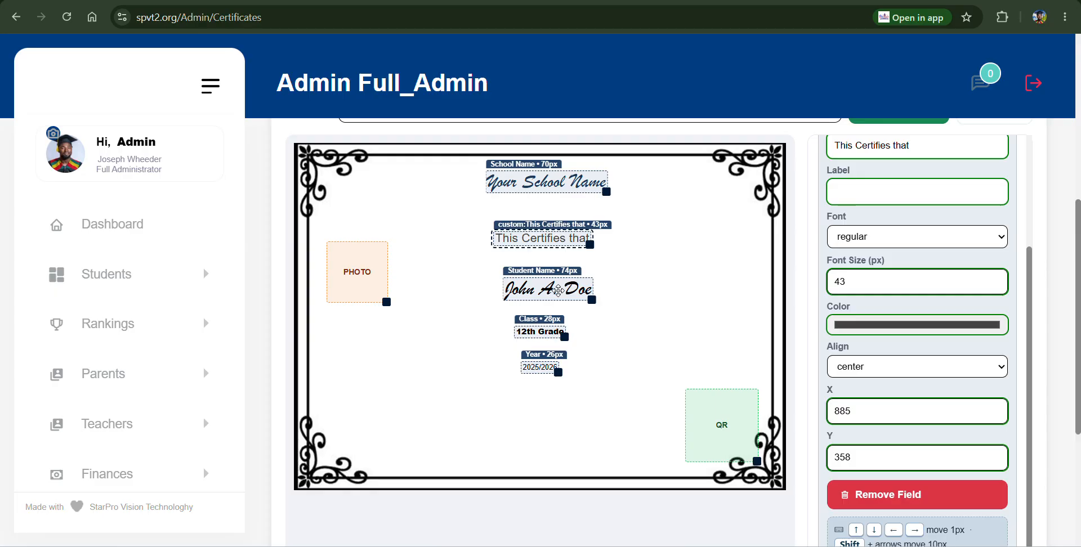
{"action": "left_click", "coordinate": [562, 171]}
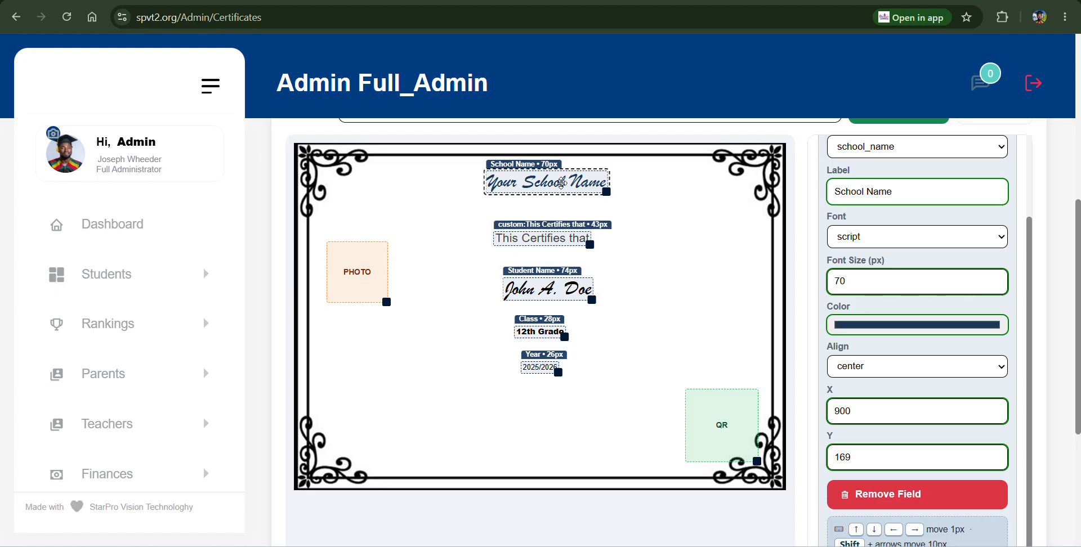
{"action": "left_click", "coordinate": [908, 495]}
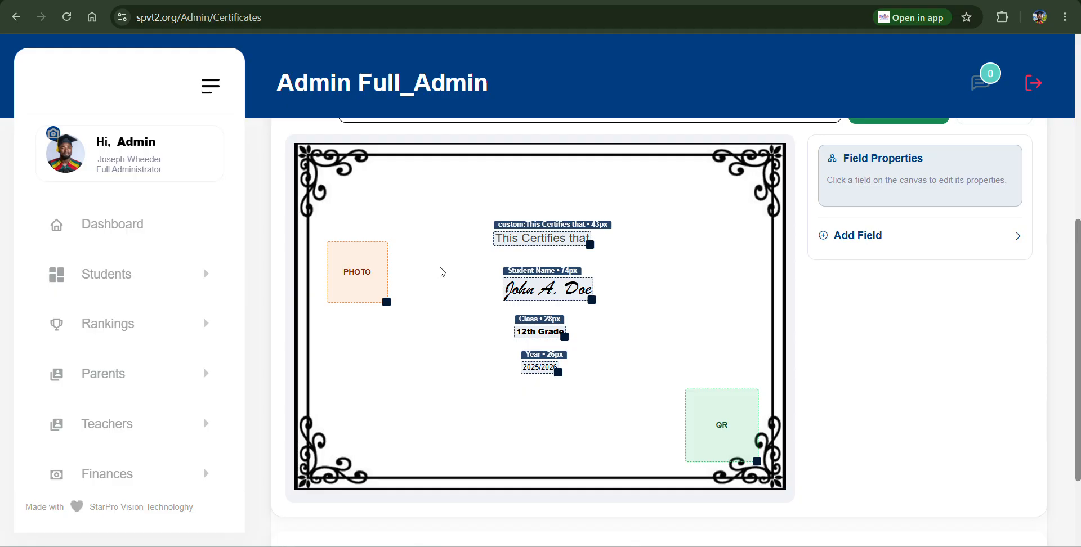
Step: Move the photo box to X 72, Y 278 and enlarge it to 315 by 315
{"action": "left_click", "coordinate": [362, 261]}
{"action": "left_click_drag", "start_coordinate": [362, 261], "coordinate": [350, 240]}
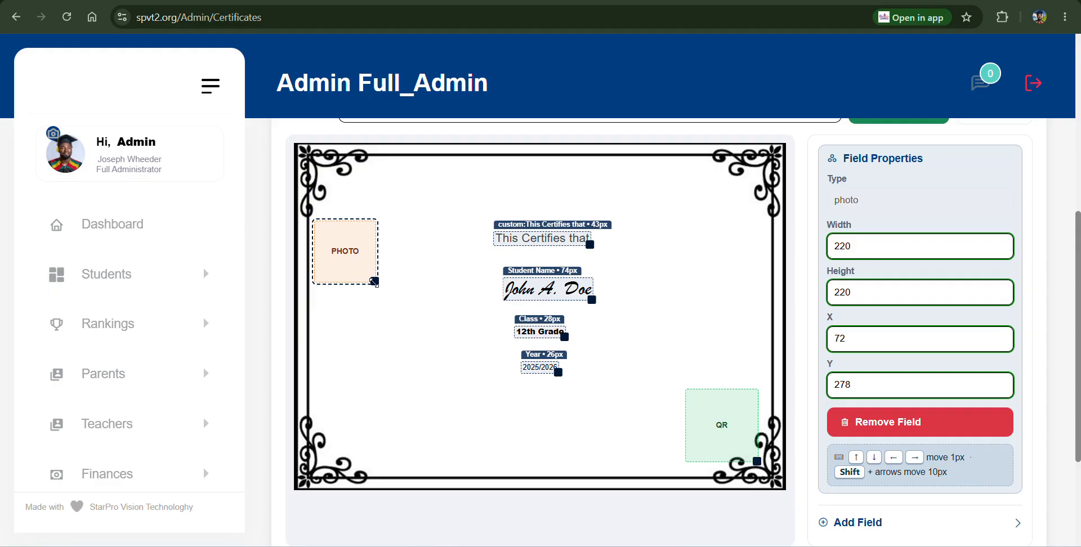
{"action": "left_click_drag", "start_coordinate": [374, 283], "coordinate": [401, 309]}
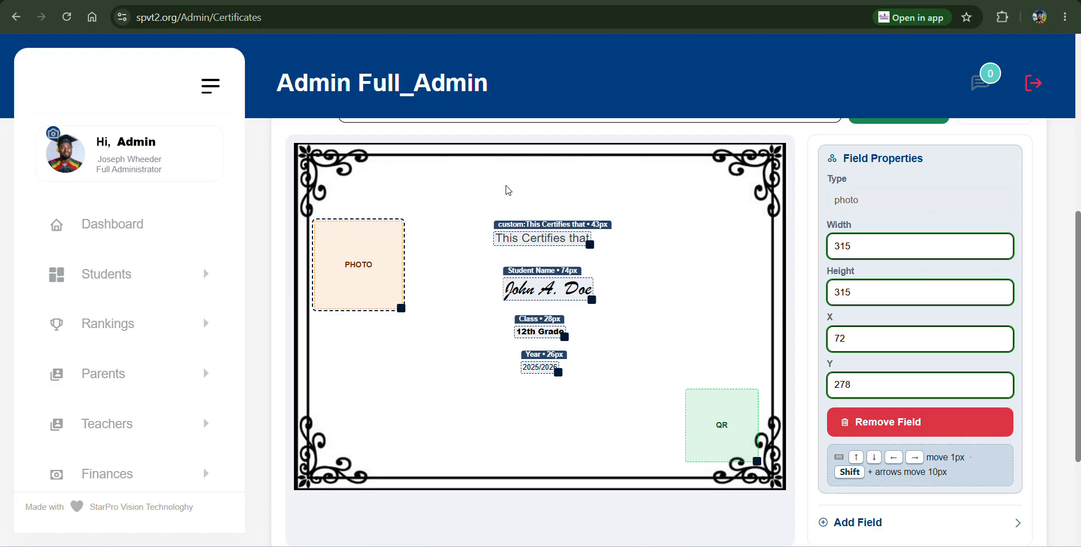
Step: Move the Student Name field up to X 885, directly beneath the "This Certifies that" text
{"action": "left_click", "coordinate": [552, 236]}
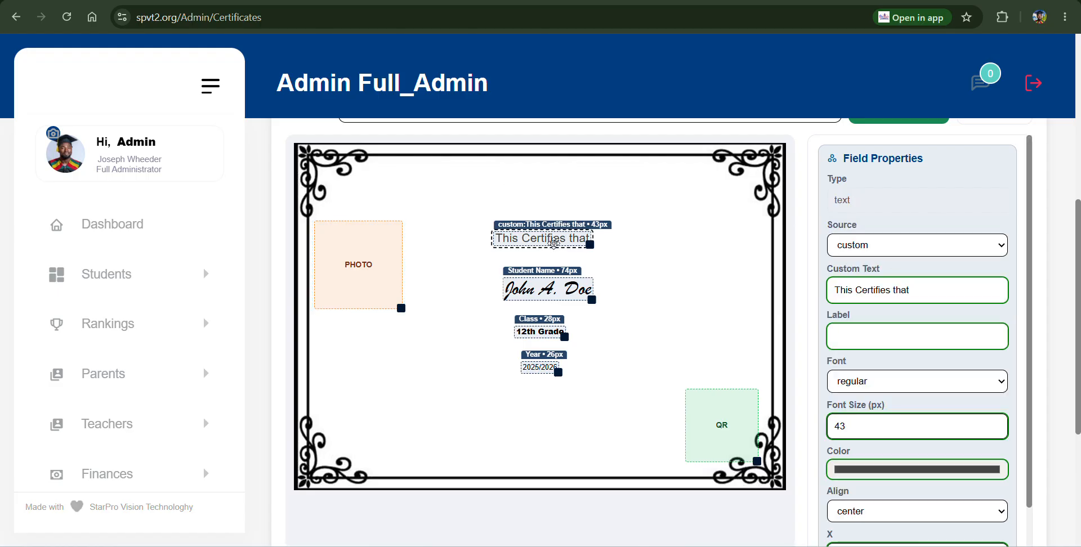
{"action": "left_click", "coordinate": [550, 291]}
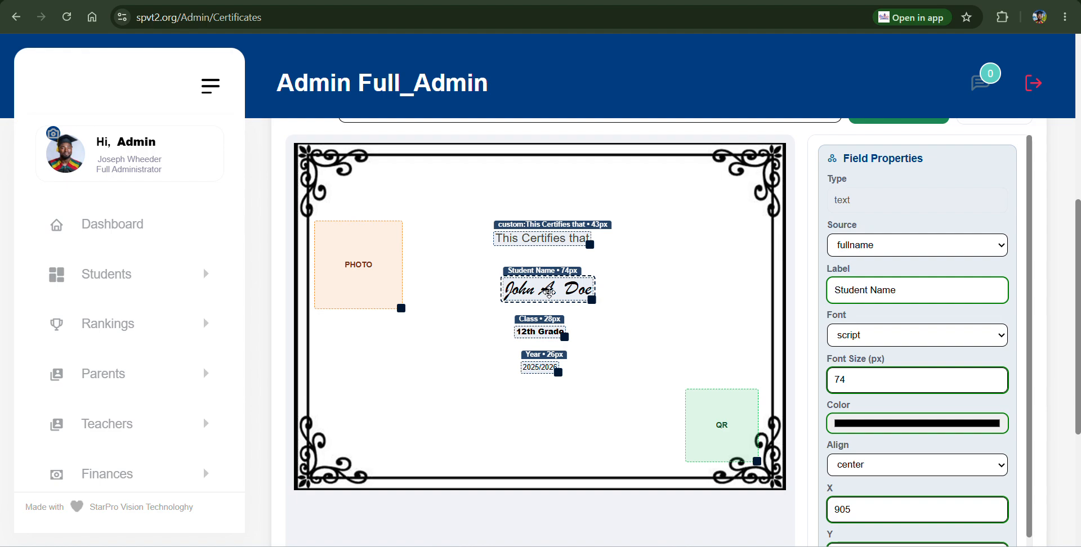
{"action": "mouse_move", "coordinate": [550, 291]}
{"action": "left_mouse_down"}
{"action": "mouse_move", "coordinate": [542, 265]}
{"action": "mouse_move", "coordinate": [544, 275]}
{"action": "left_mouse_up"}
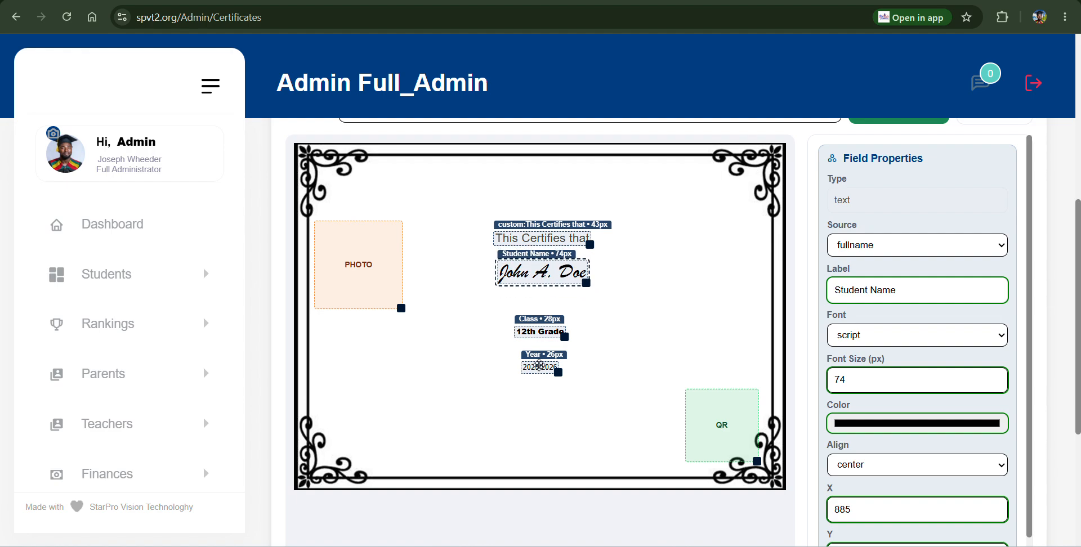
Step: Lower the Year field to X 872 and the Class field to X 874, keeping Class between Student Name and Year
{"action": "left_click_drag", "start_coordinate": [539, 364], "coordinate": [541, 403]}
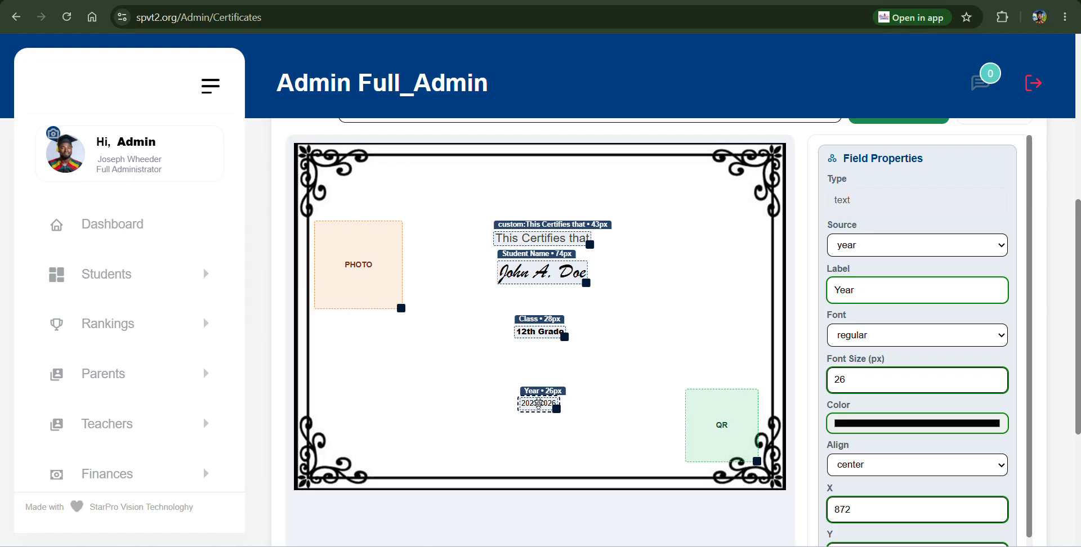
{"action": "left_click", "coordinate": [541, 330]}
{"action": "mouse_move", "coordinate": [542, 330]}
{"action": "left_mouse_down"}
{"action": "mouse_move", "coordinate": [546, 359]}
{"action": "mouse_move", "coordinate": [546, 348]}
{"action": "left_mouse_up"}
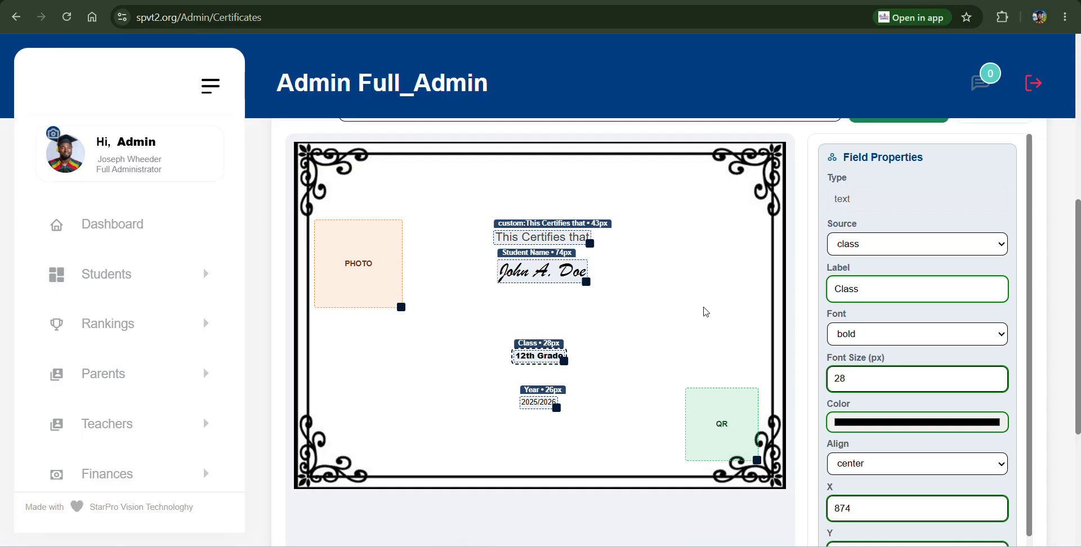
Step: Save the field layout of the Trying certificate template
{"action": "scroll", "coordinate": [706, 311], "scroll_direction": "down", "scroll_amount": 3}
{"action": "scroll", "coordinate": [706, 311], "scroll_direction": "up", "scroll_amount": 7}
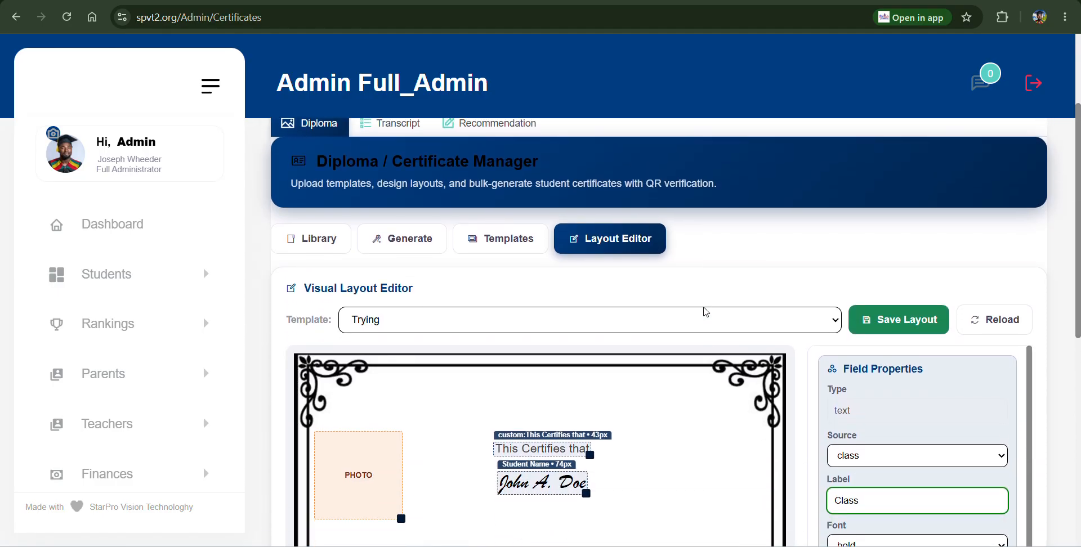
{"action": "scroll", "coordinate": [707, 311], "scroll_direction": "down", "scroll_amount": 3}
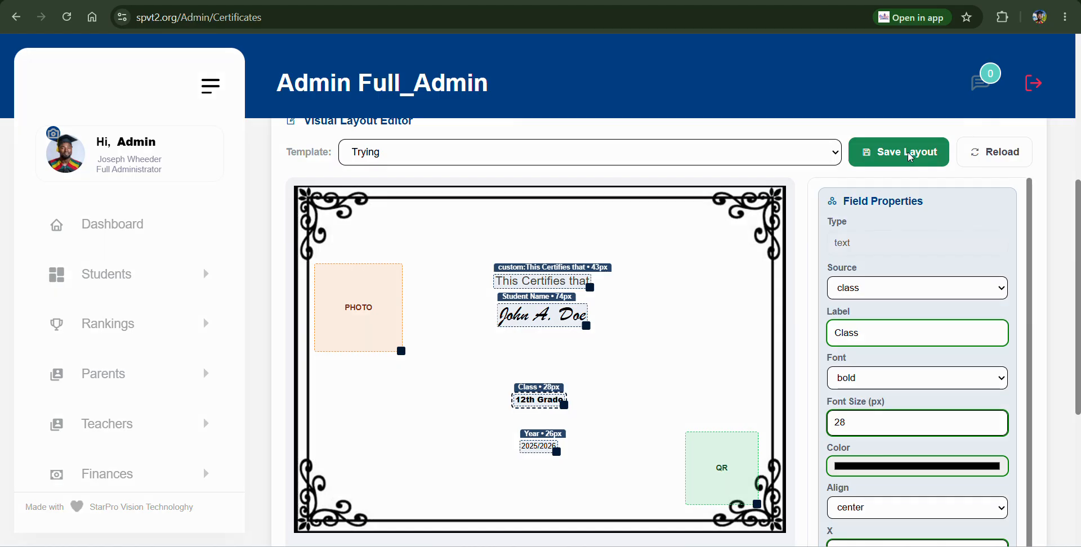
{"action": "left_click", "coordinate": [910, 157]}
{"action": "left_click", "coordinate": [665, 374]}
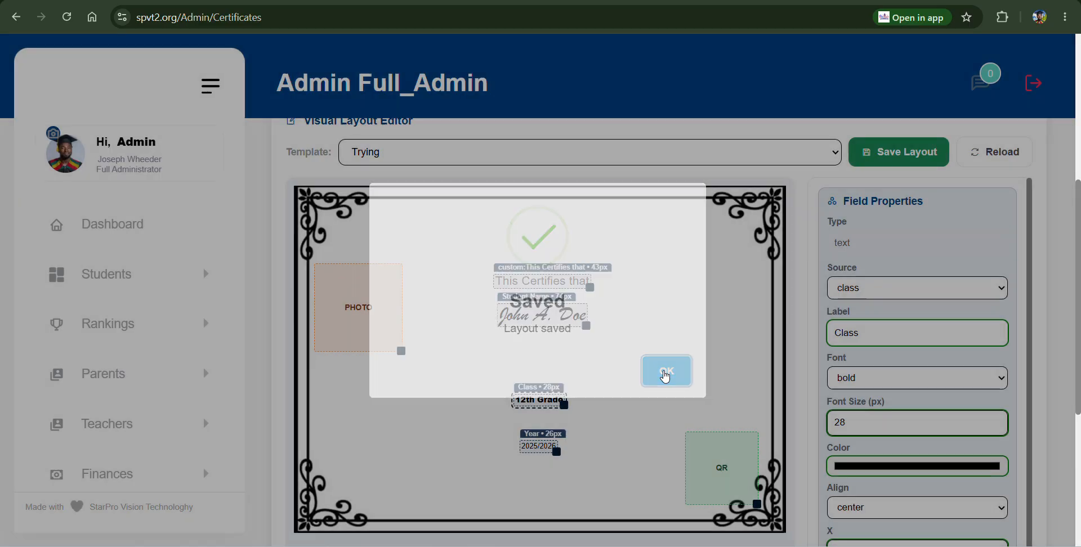
Step: In the certificate generator, target Single Student, fill in the student's ID and try to generate the certificate
{"action": "scroll", "coordinate": [663, 376], "scroll_direction": "up", "scroll_amount": 3}
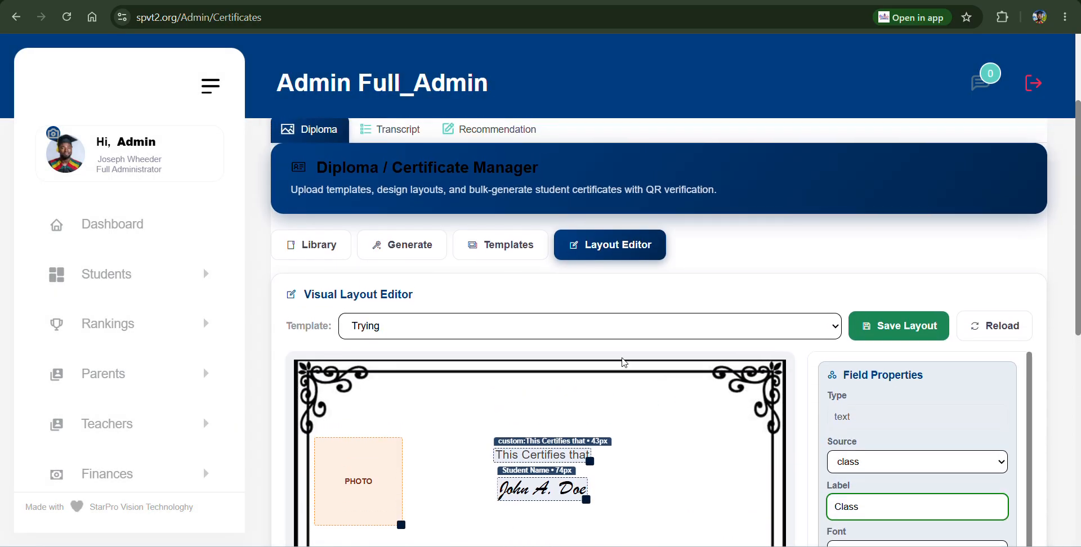
{"action": "left_click", "coordinate": [398, 256]}
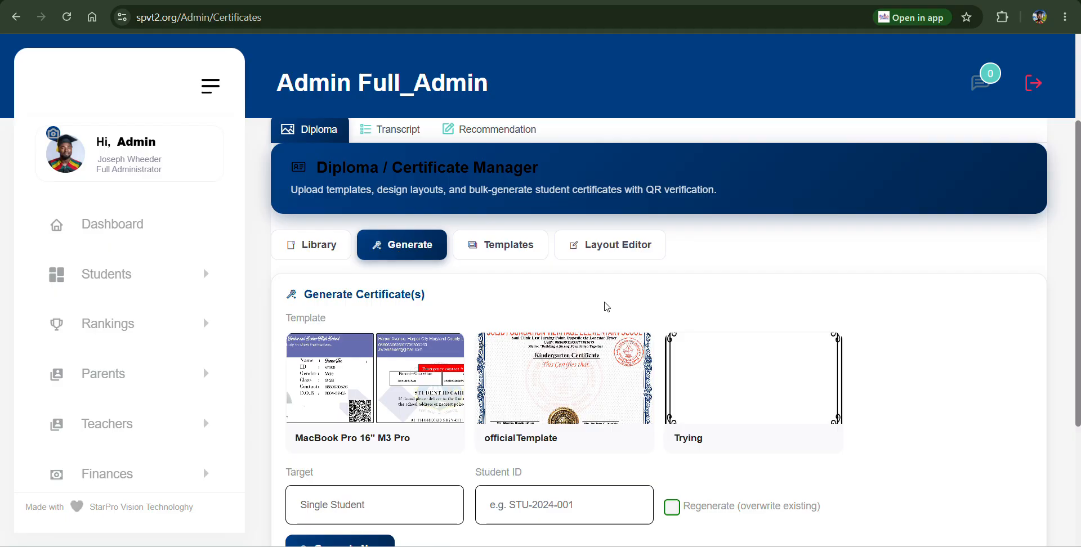
{"action": "scroll", "coordinate": [607, 307], "scroll_direction": "down", "scroll_amount": 3}
{"action": "left_click", "coordinate": [379, 318]}
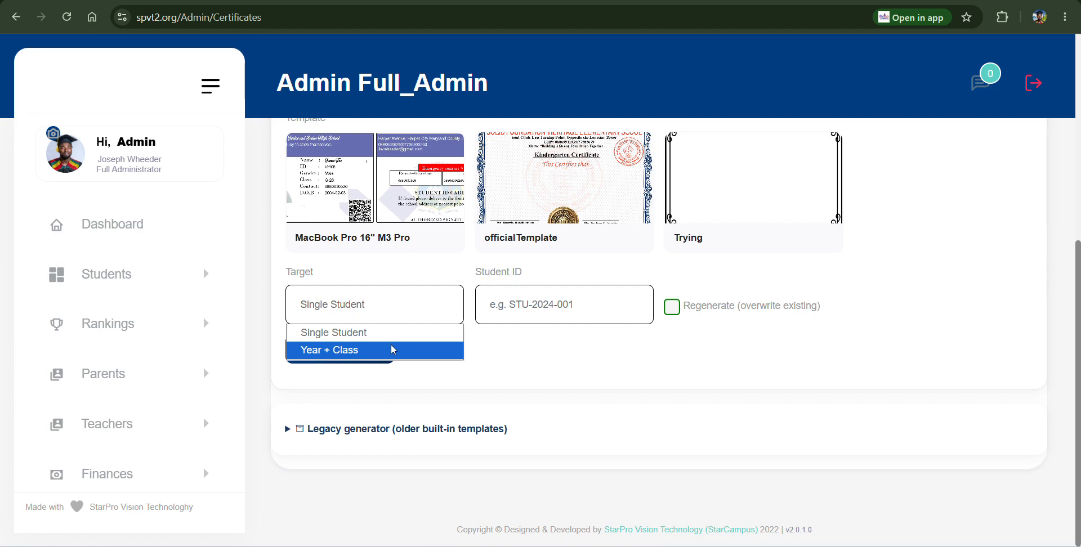
{"action": "left_click", "coordinate": [374, 333]}
{"action": "left_click", "coordinate": [527, 300]}
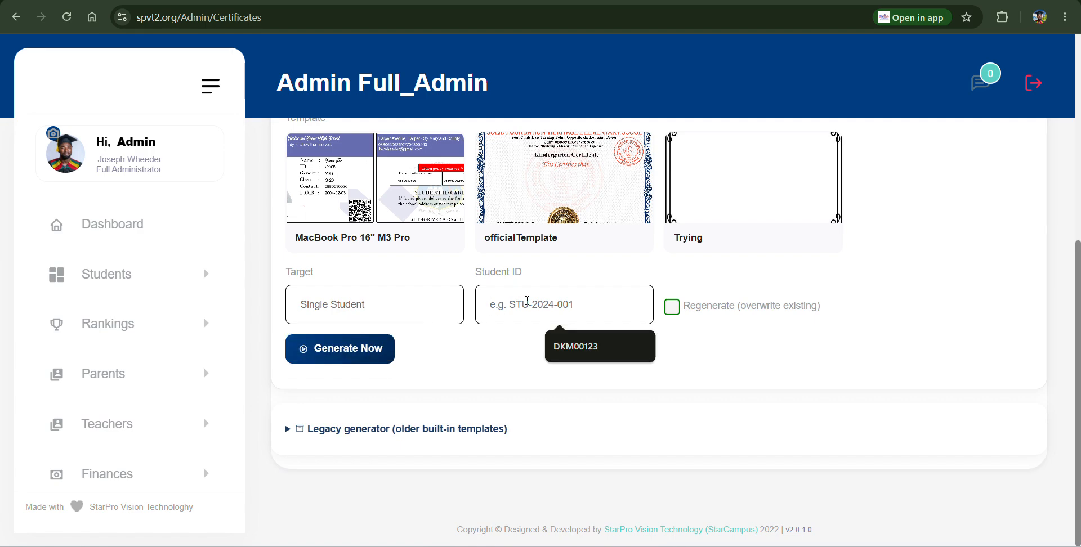
{"action": "left_click", "coordinate": [602, 347]}
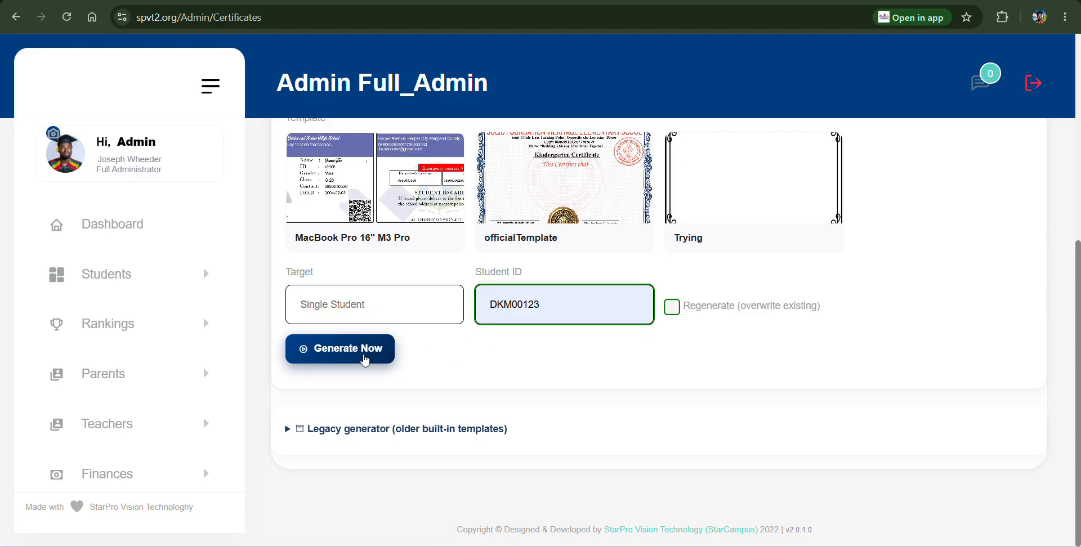
{"action": "left_click", "coordinate": [365, 359]}
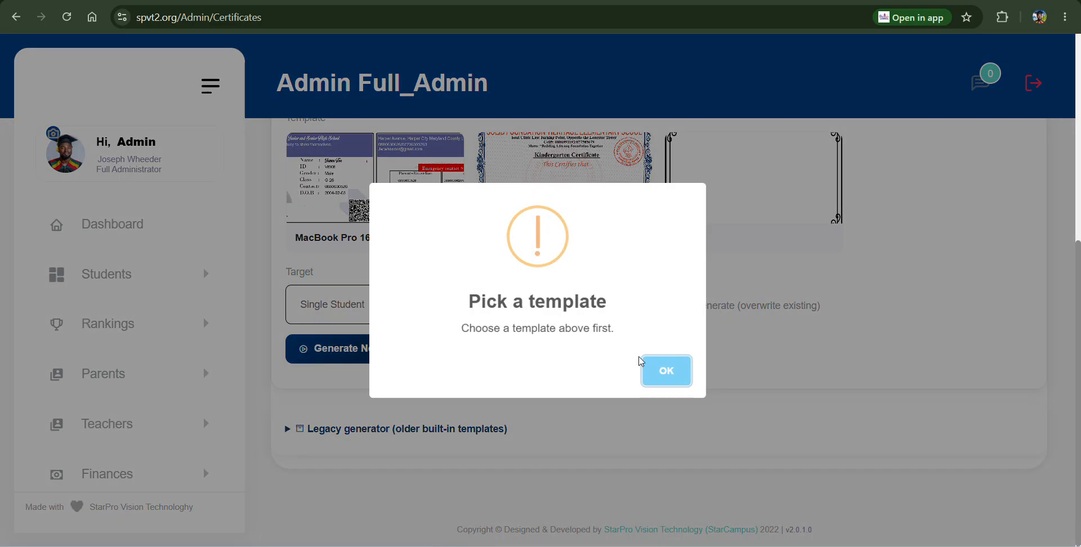
{"action": "left_click", "coordinate": [666, 370]}
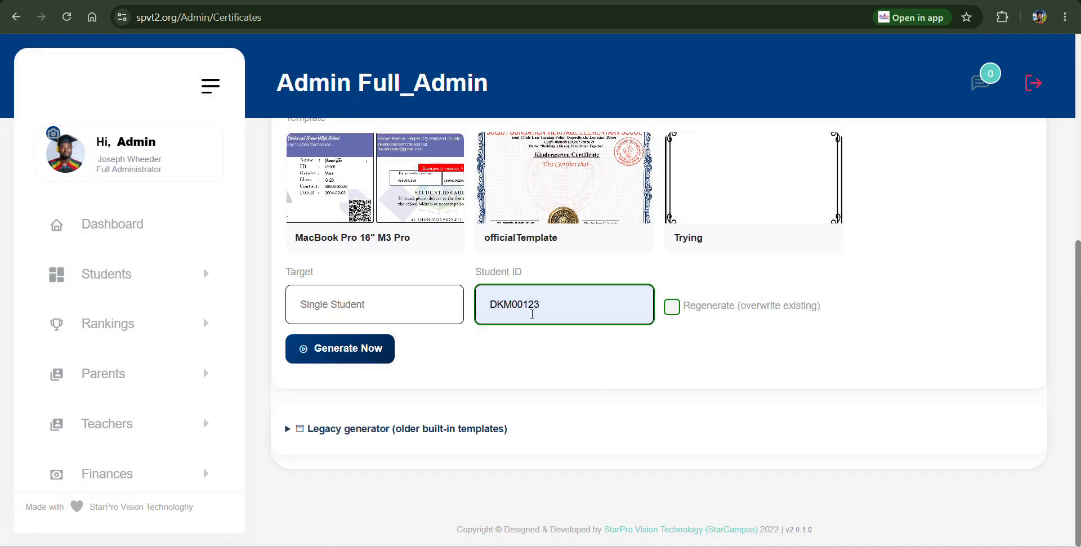
Step: Choose the Trying template and generate the certificate for the entered student
{"action": "scroll", "coordinate": [407, 219], "scroll_direction": "up", "scroll_amount": 2}
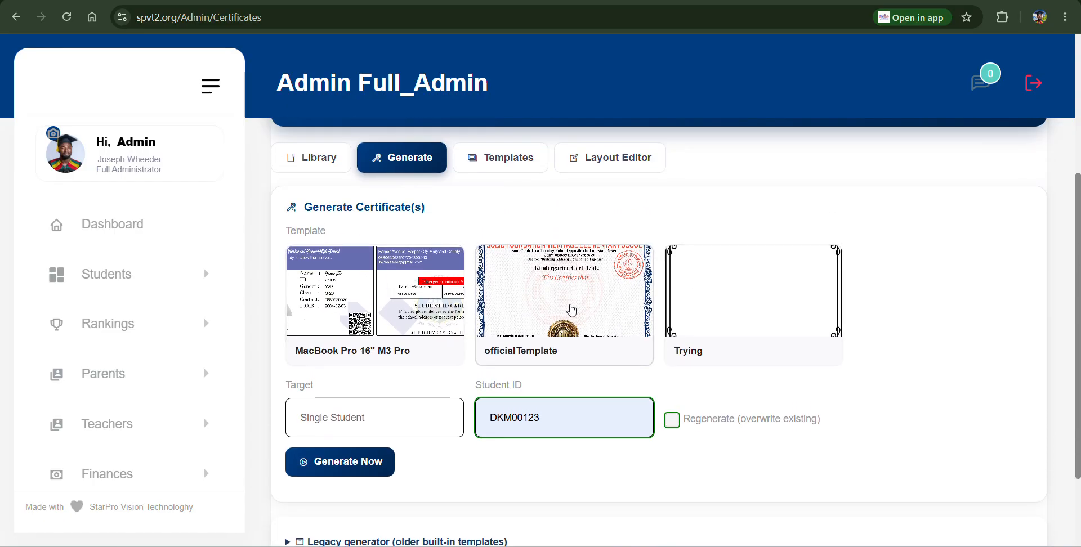
{"action": "left_click", "coordinate": [771, 346]}
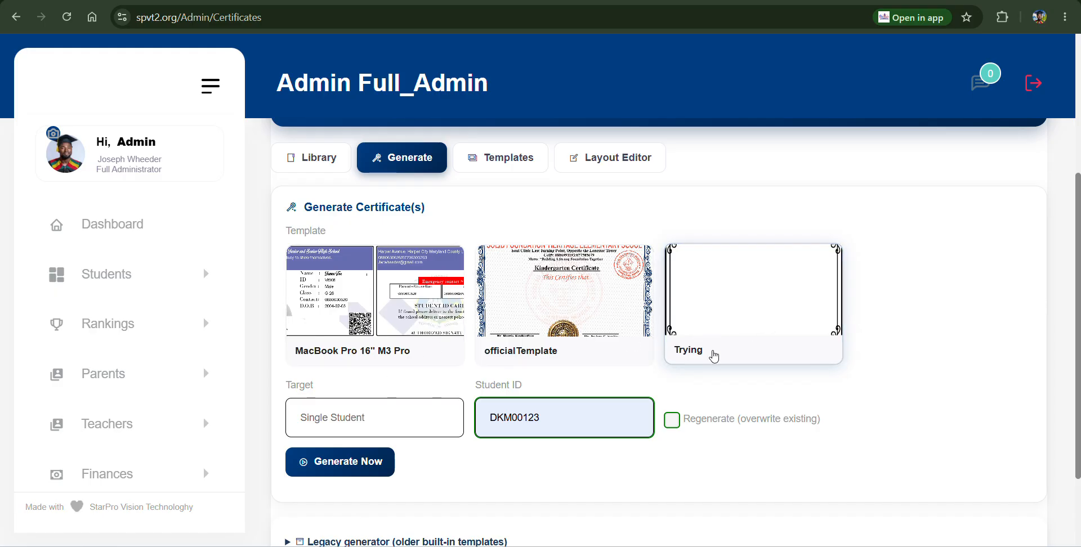
{"action": "left_click", "coordinate": [510, 324]}
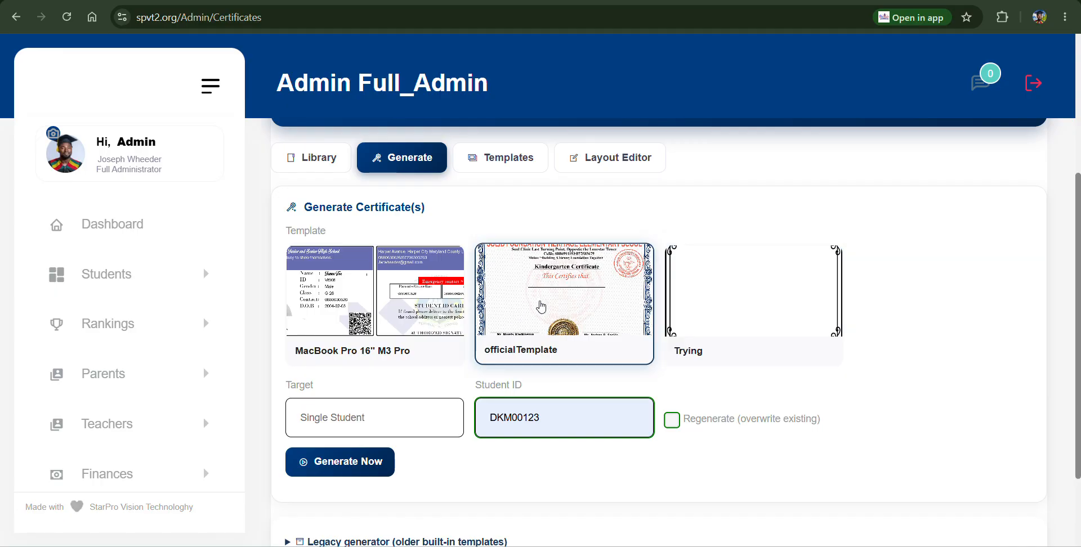
{"action": "left_click", "coordinate": [723, 306]}
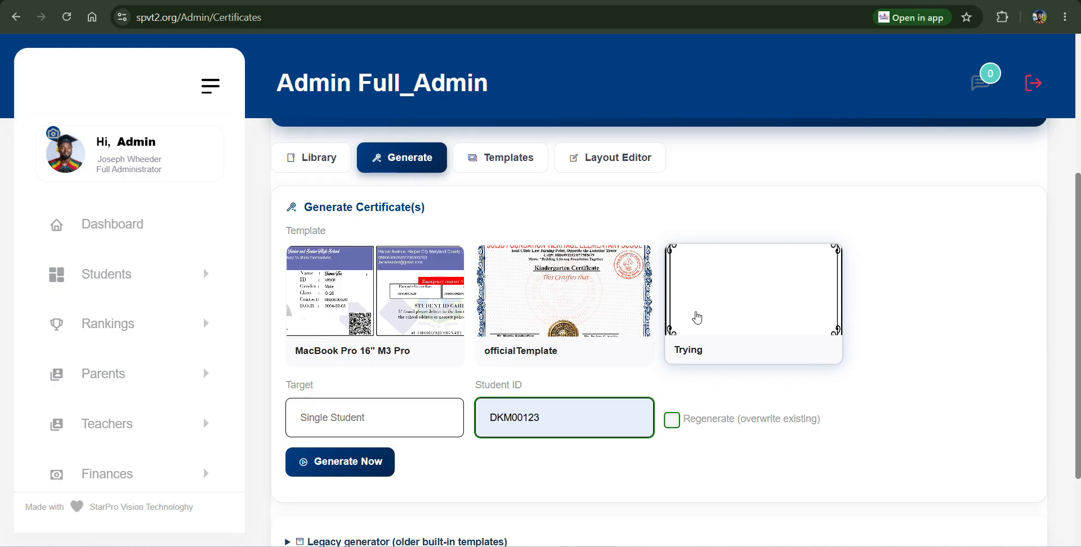
{"action": "left_click", "coordinate": [348, 477]}
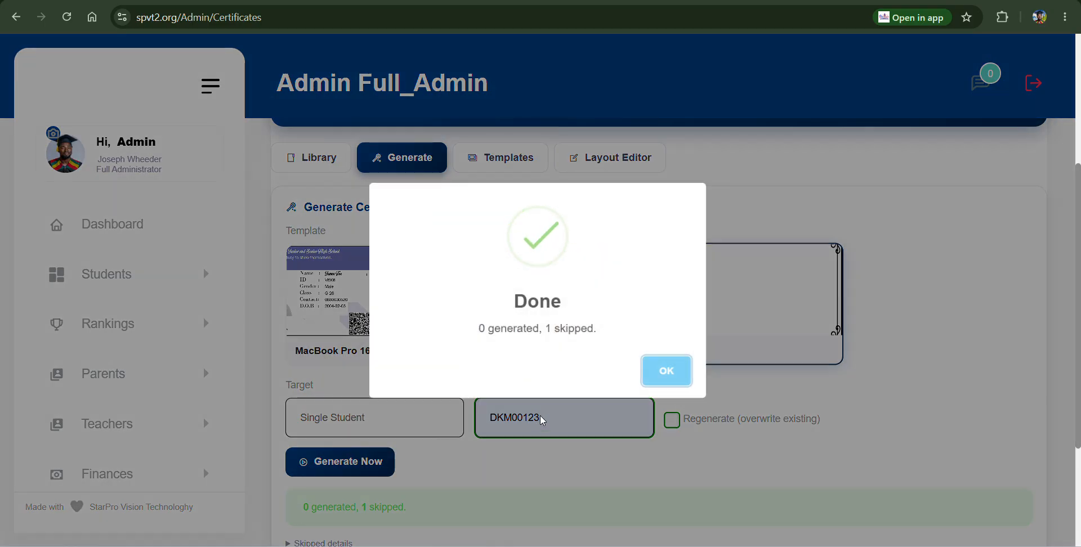
{"action": "left_click", "coordinate": [685, 372]}
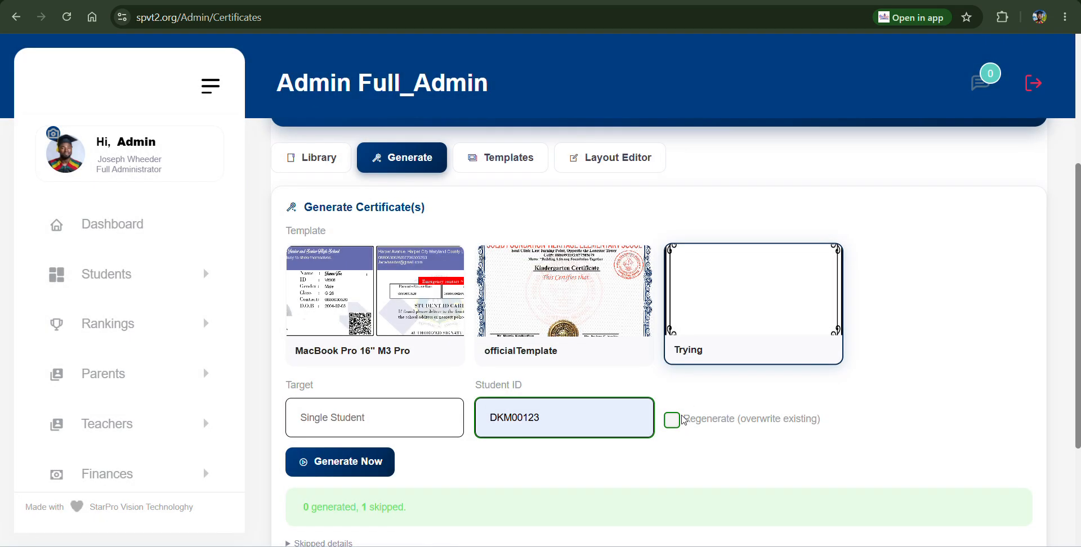
Step: Enable regeneration with overwriting of existing certificates and run the generation again for the same student
{"action": "scroll", "coordinate": [680, 419], "scroll_direction": "down", "scroll_amount": 2}
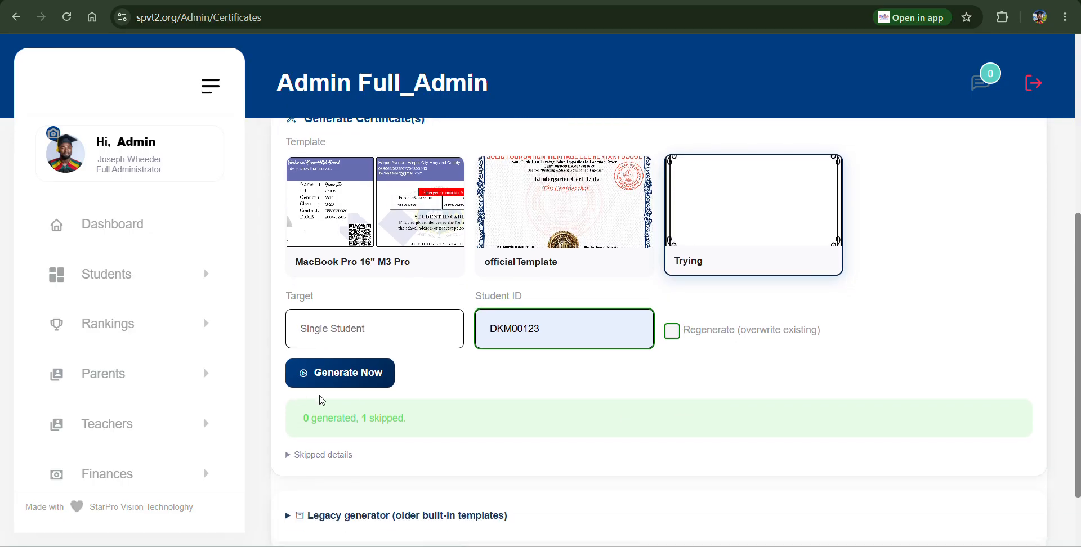
{"action": "left_click", "coordinate": [673, 331]}
{"action": "left_click", "coordinate": [349, 374]}
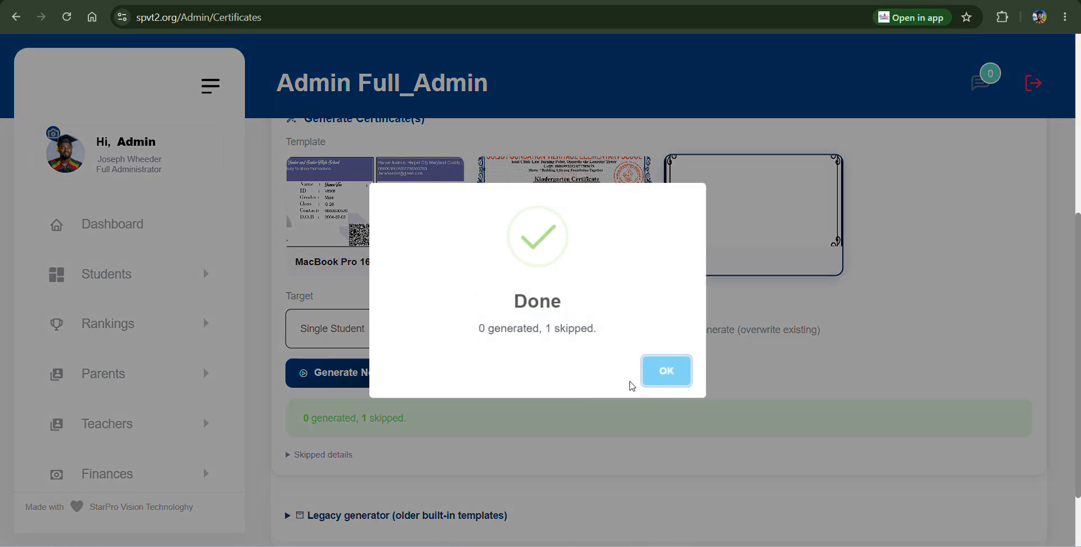
{"action": "left_click", "coordinate": [662, 380]}
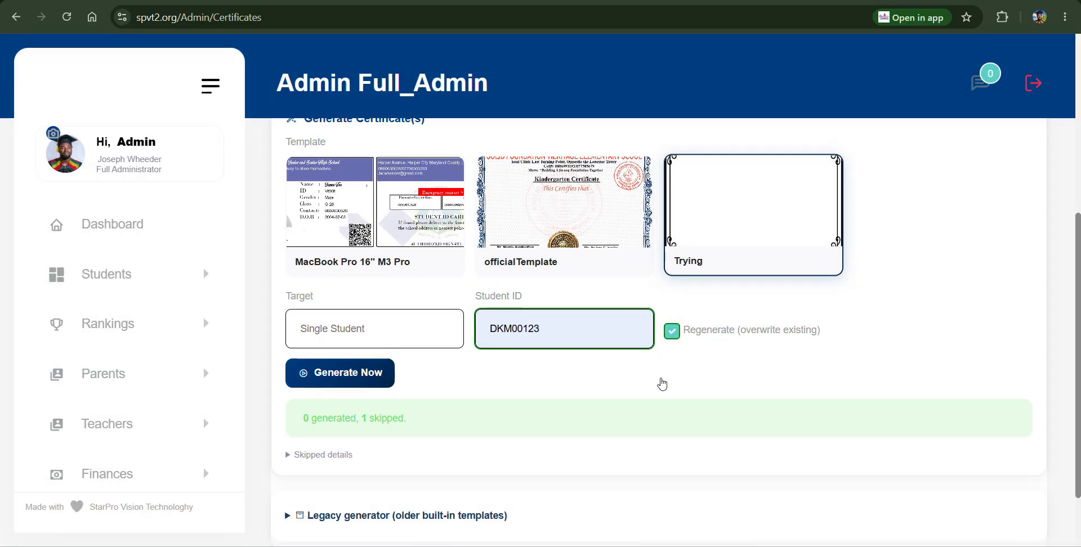
{"action": "scroll", "coordinate": [661, 384], "scroll_direction": "up", "scroll_amount": 4}
{"action": "scroll", "coordinate": [663, 383], "scroll_direction": "down", "scroll_amount": 2}
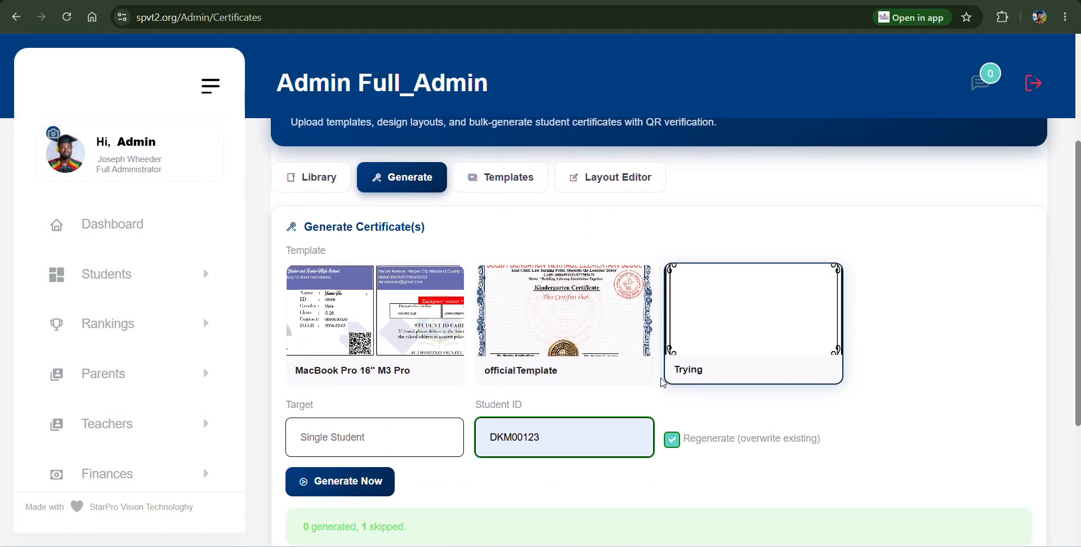
{"action": "scroll", "coordinate": [663, 383], "scroll_direction": "down", "scroll_amount": 1}
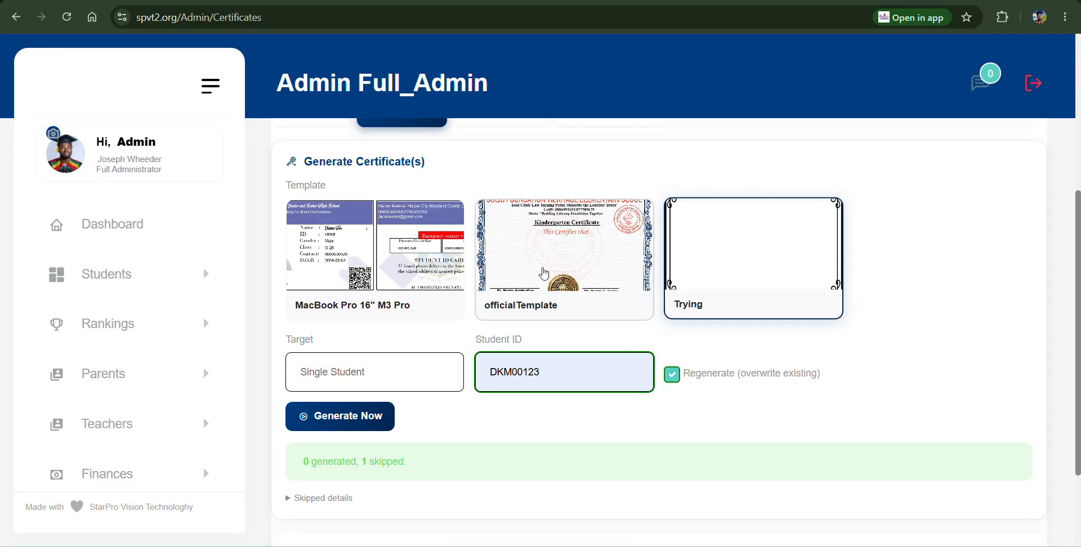
{"action": "scroll", "coordinate": [542, 276], "scroll_direction": "up", "scroll_amount": 1}
{"action": "scroll", "coordinate": [544, 274], "scroll_direction": "down", "scroll_amount": 1}
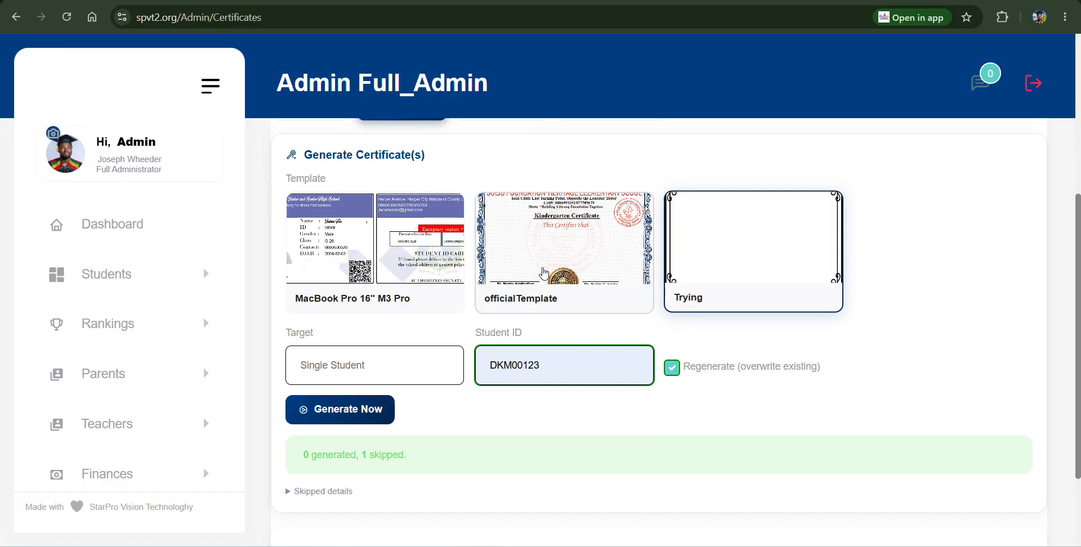
{"action": "scroll", "coordinate": [543, 275], "scroll_direction": "up", "scroll_amount": 3}
{"action": "scroll", "coordinate": [546, 273], "scroll_direction": "up", "scroll_amount": 2}
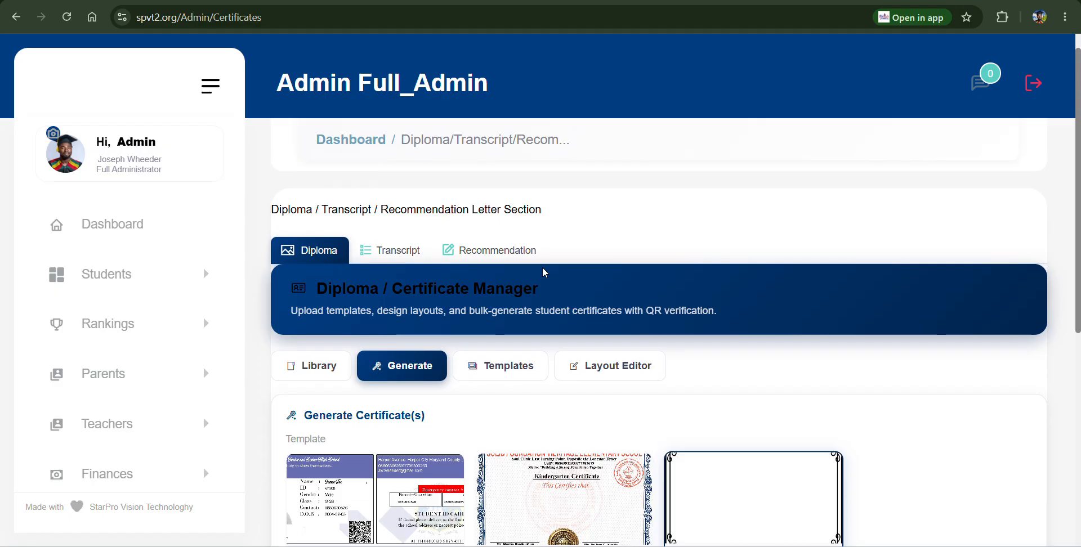
{"action": "scroll", "coordinate": [542, 268], "scroll_direction": "up", "scroll_amount": 1}
{"action": "scroll", "coordinate": [544, 275], "scroll_direction": "down", "scroll_amount": 5}
{"action": "scroll", "coordinate": [543, 274], "scroll_direction": "up", "scroll_amount": 3}
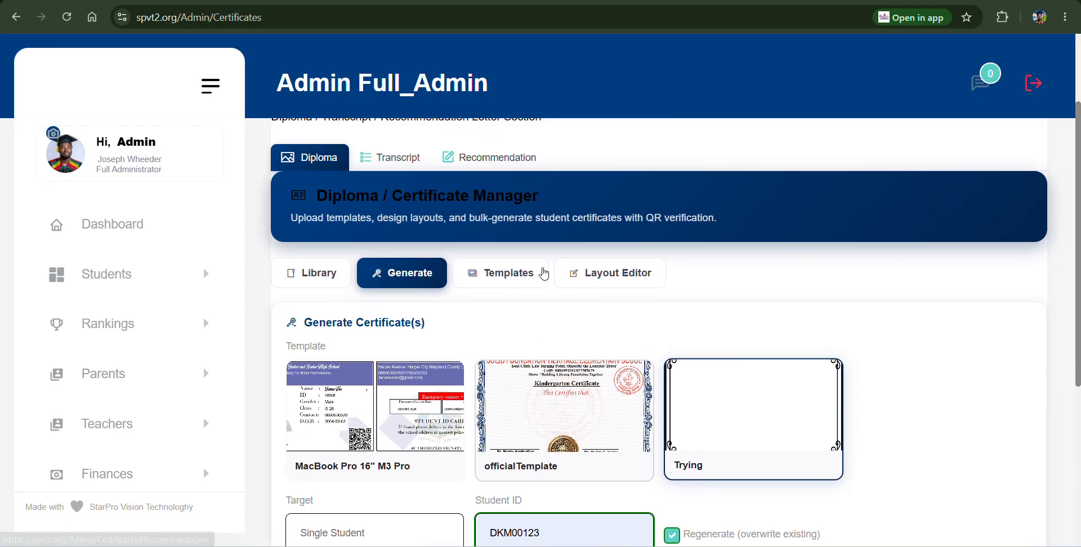
Step: Search the certificate library for all classes in 2026/2027 and view the available class filters
{"action": "left_click", "coordinate": [323, 288]}
{"action": "scroll", "coordinate": [324, 289], "scroll_direction": "down", "scroll_amount": 2}
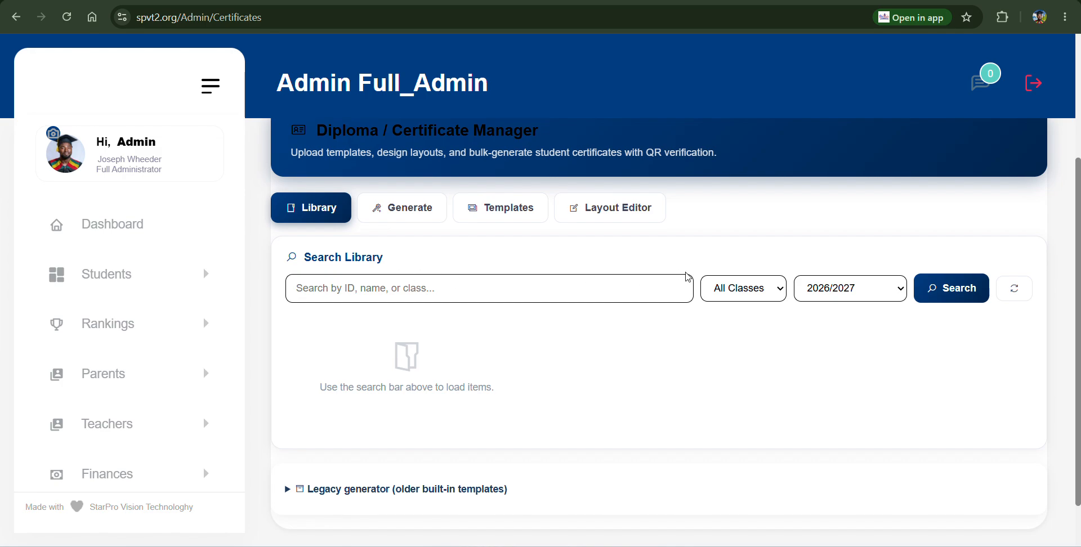
{"action": "left_click", "coordinate": [964, 292]}
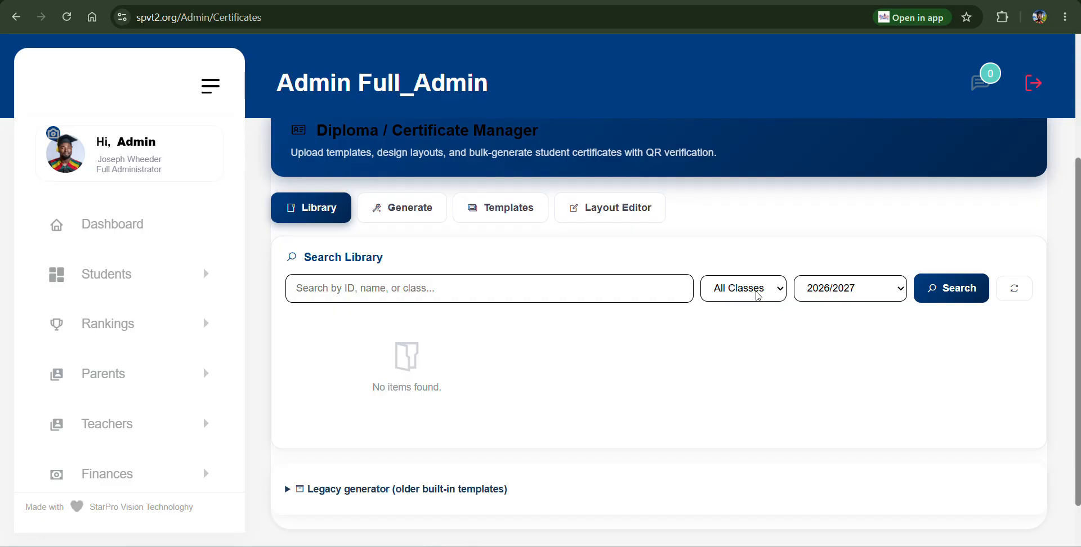
{"action": "left_click", "coordinate": [758, 295]}
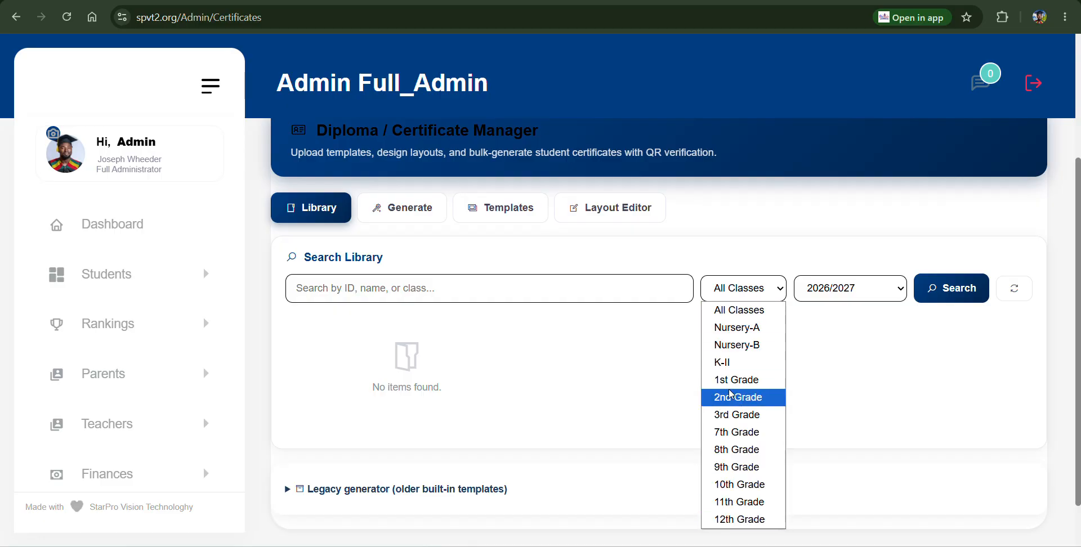
{"action": "left_click", "coordinate": [617, 379]}
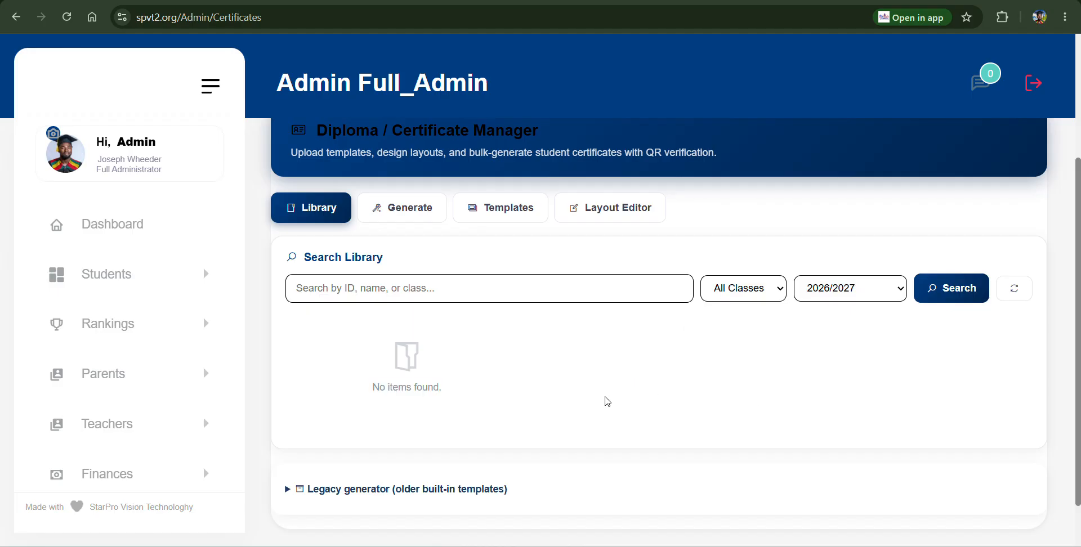
Step: Return to the certificate generator, select officialTemplate with Single Student as the target, and copy the student's ID
{"action": "left_click", "coordinate": [402, 207]}
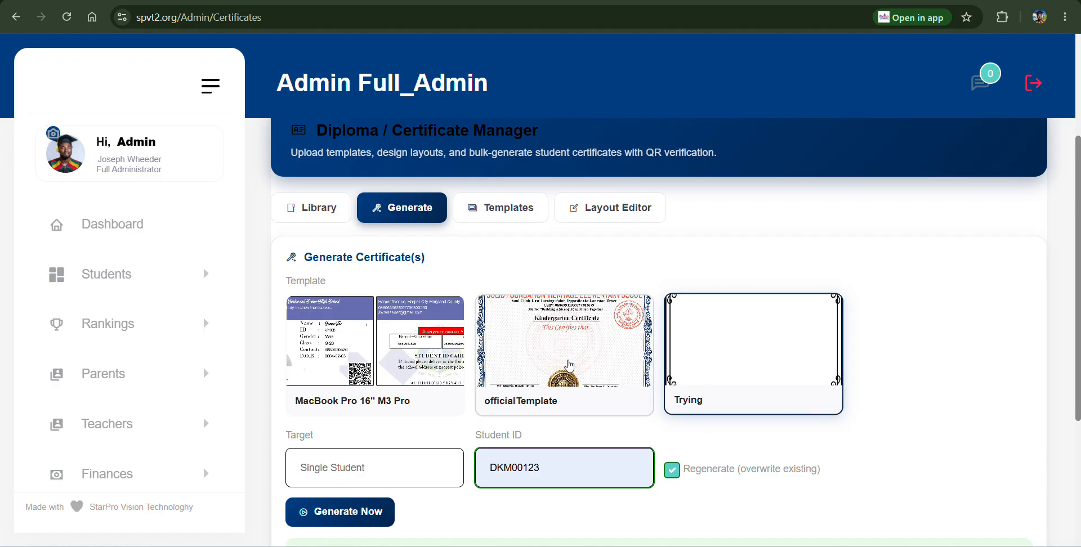
{"action": "left_click", "coordinate": [534, 387]}
{"action": "left_click", "coordinate": [406, 466]}
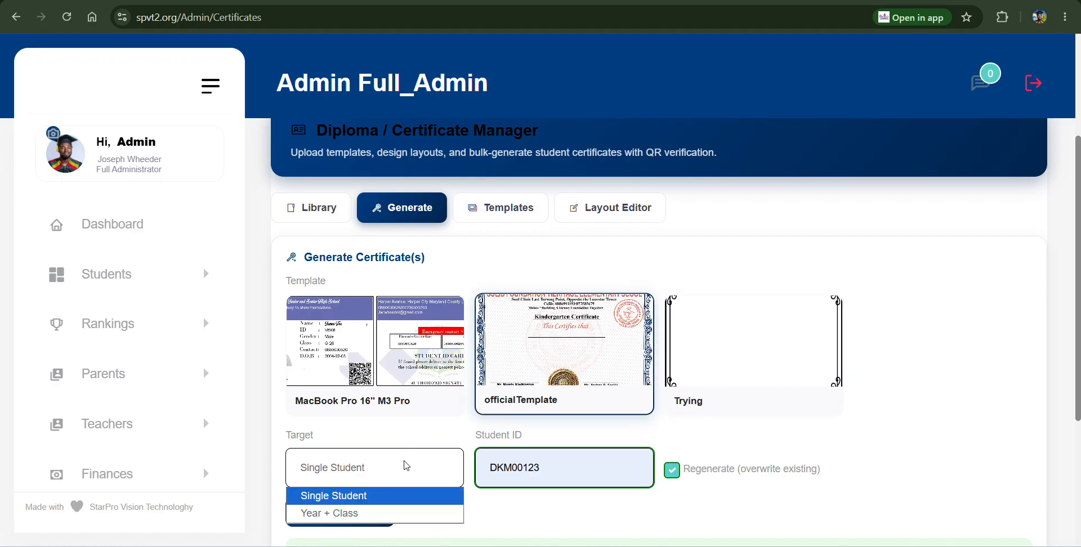
{"action": "left_click", "coordinate": [554, 460]}
{"action": "left_click_drag", "start_coordinate": [558, 464], "coordinate": [480, 471]}
{"action": "key", "text": "ctrl+c"}
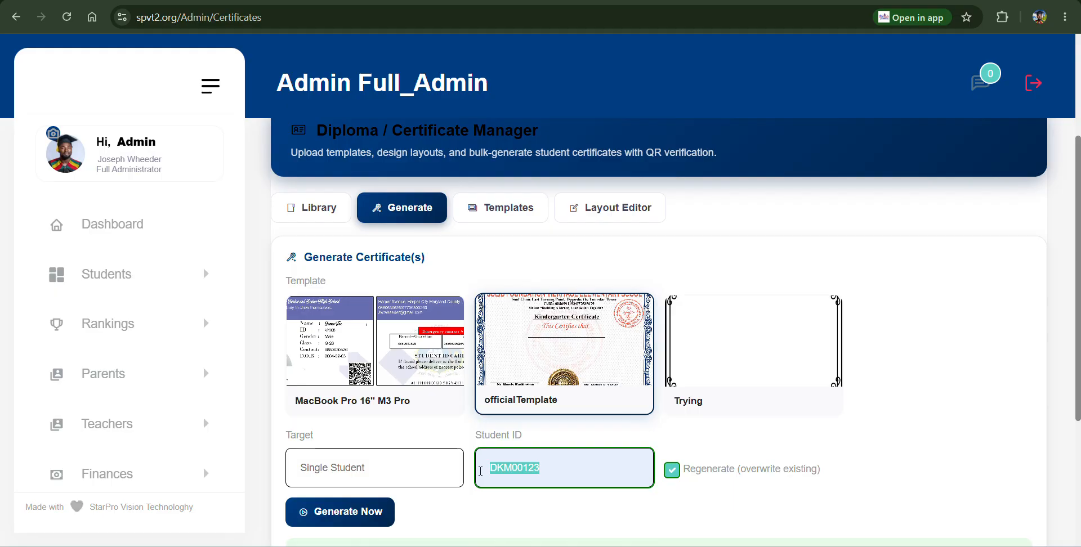
Step: Go to the grade dumping section of the students' Grades page and look up the copied student ID
{"action": "left_click", "coordinate": [163, 276]}
{"action": "left_click", "coordinate": [100, 346]}
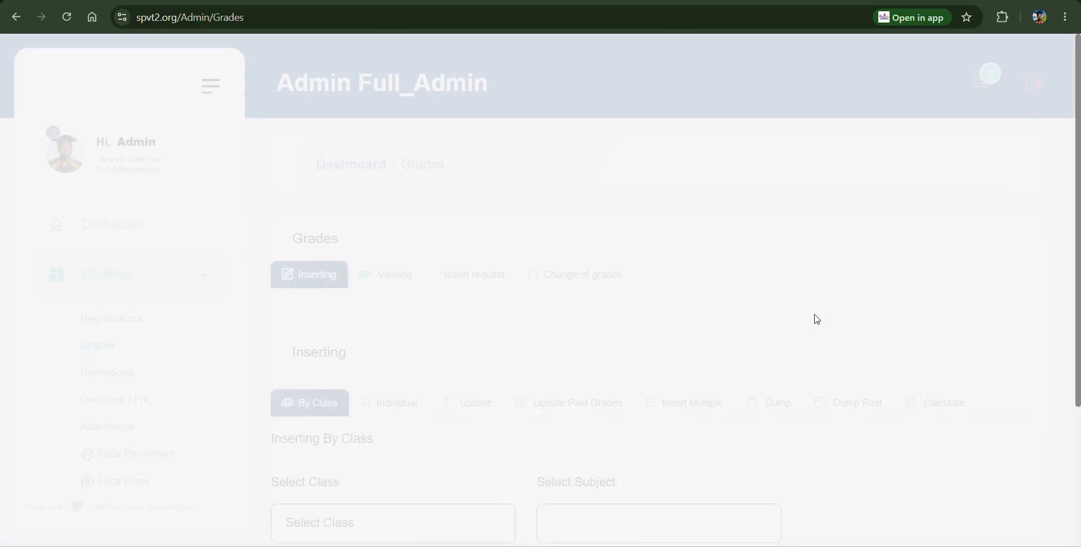
{"action": "left_click", "coordinate": [783, 404]}
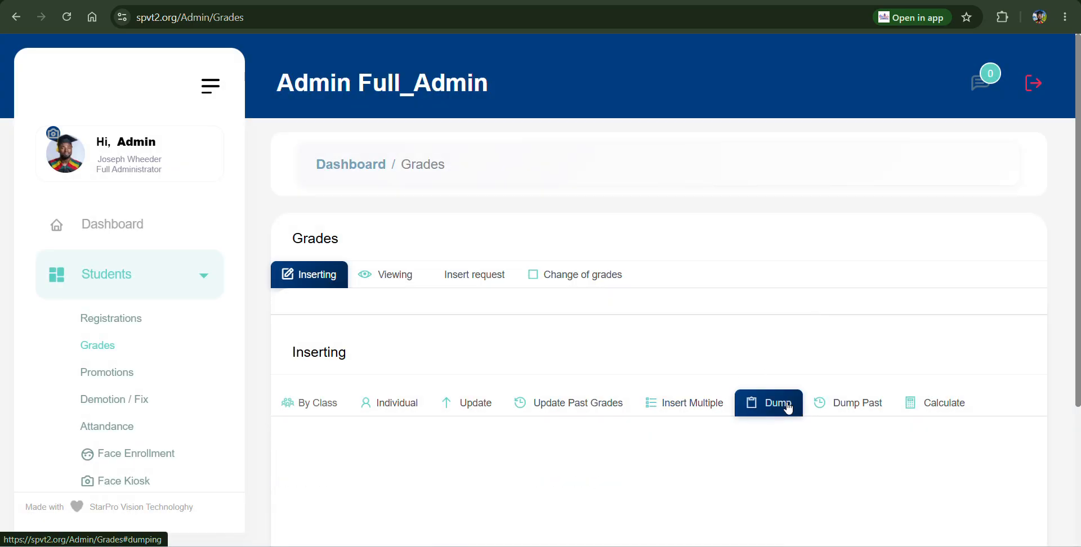
{"action": "left_click", "coordinate": [526, 422]}
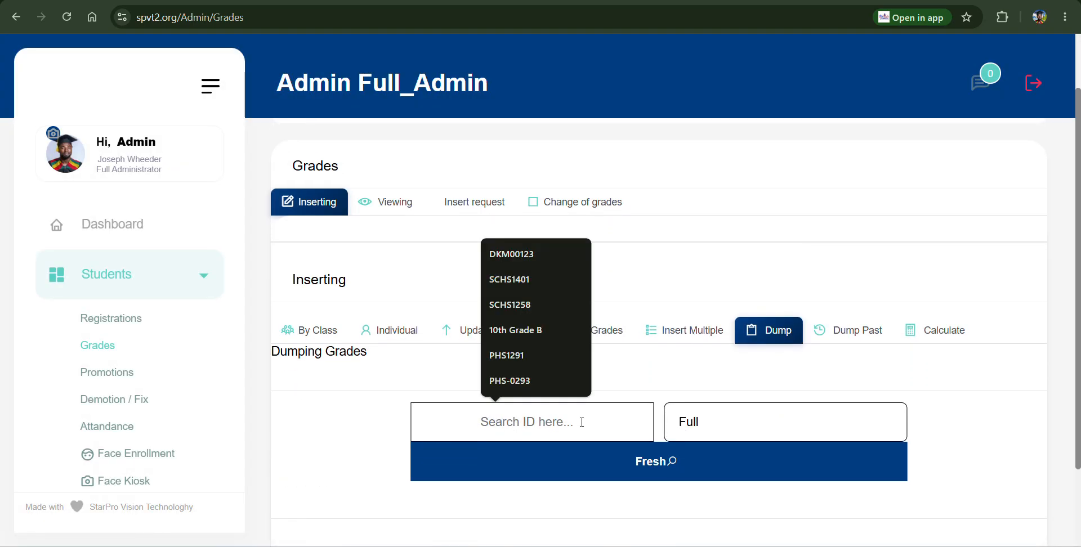
{"action": "key", "text": "ctrl+v"}
{"action": "left_click", "coordinate": [639, 465]}
{"action": "scroll", "coordinate": [640, 466], "scroll_direction": "down", "scroll_amount": 2}
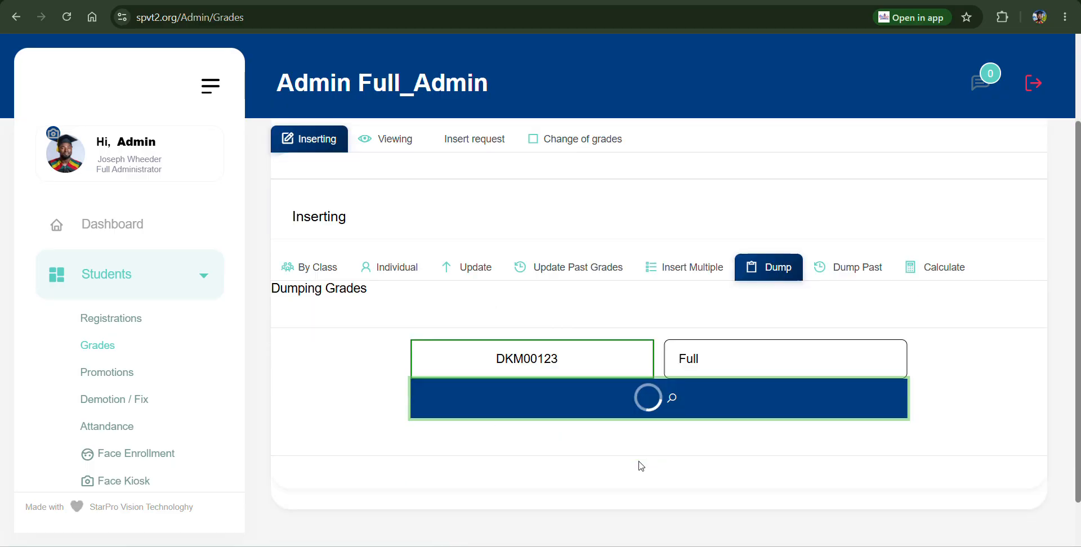
Step: Enable auto-completion to the next empty grade input and fill all subjects and periods for the student with 80
{"action": "scroll", "coordinate": [639, 466], "scroll_direction": "down", "scroll_amount": 3}
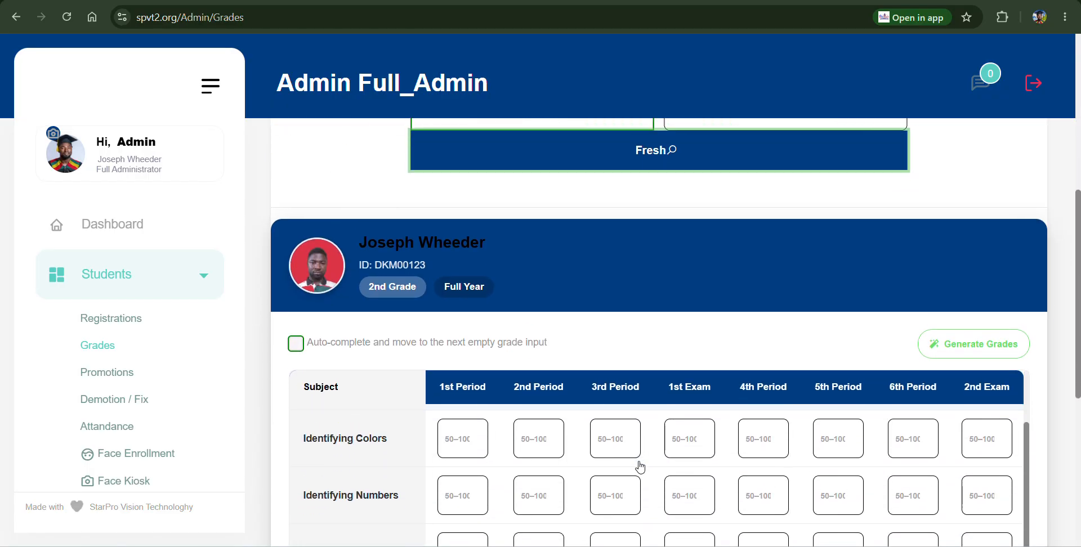
{"action": "scroll", "coordinate": [678, 353], "scroll_direction": "down", "scroll_amount": 3}
{"action": "scroll", "coordinate": [678, 351], "scroll_direction": "up", "scroll_amount": 2}
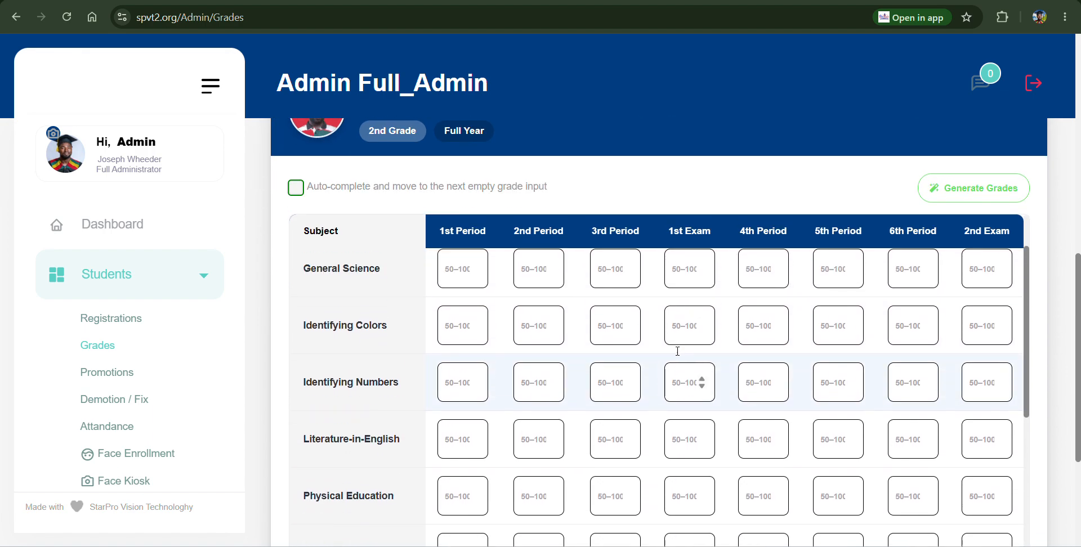
{"action": "scroll", "coordinate": [677, 351], "scroll_direction": "up", "scroll_amount": 1}
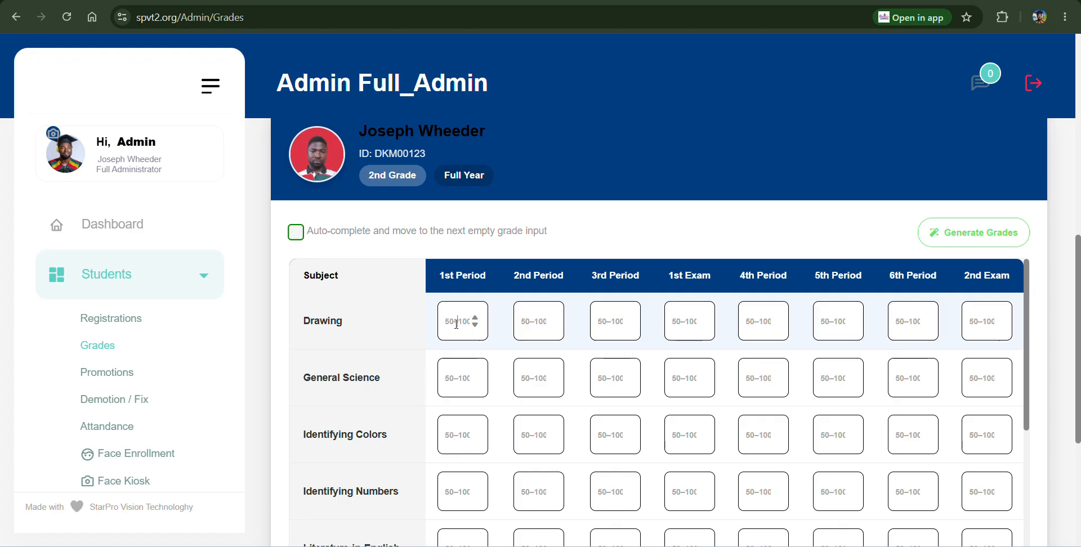
{"action": "left_click", "coordinate": [295, 233]}
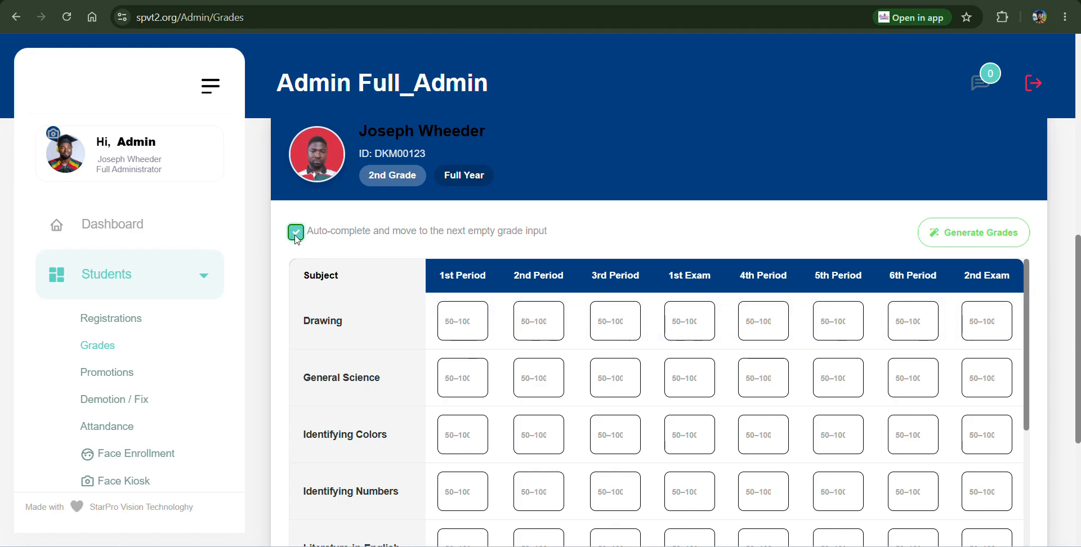
{"action": "left_click", "coordinate": [457, 321]}
{"action": "type", "text": "80"}
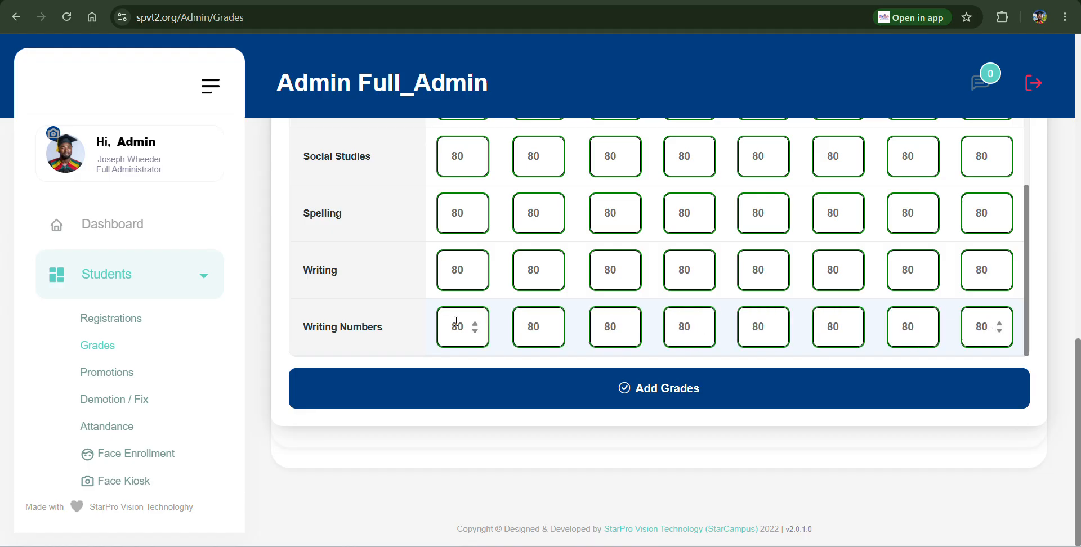
Step: Add the completed full-year grades to the student's record and dismiss the success dialog
{"action": "scroll", "coordinate": [456, 321], "scroll_direction": "up", "scroll_amount": 3}
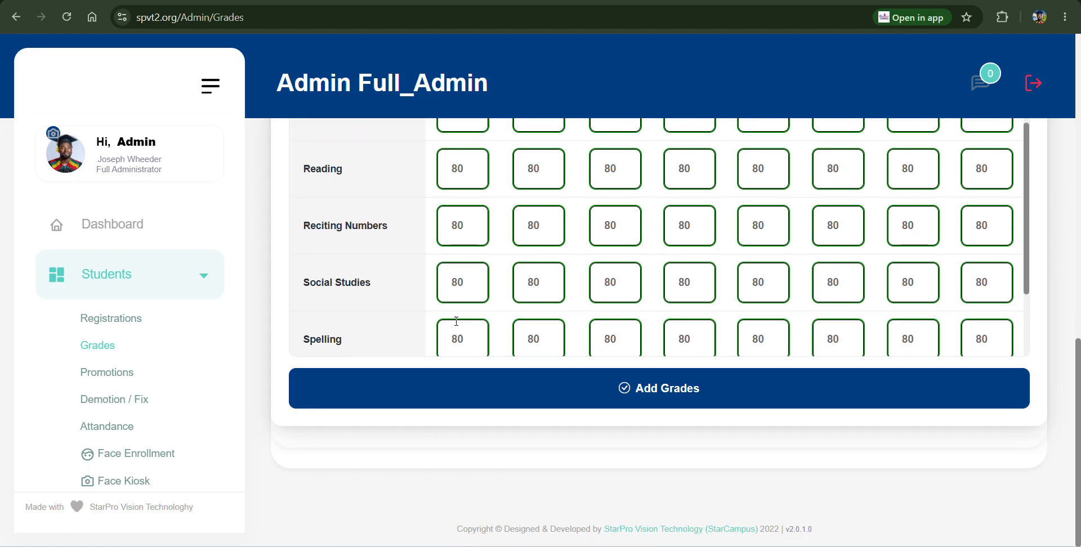
{"action": "left_click", "coordinate": [613, 407]}
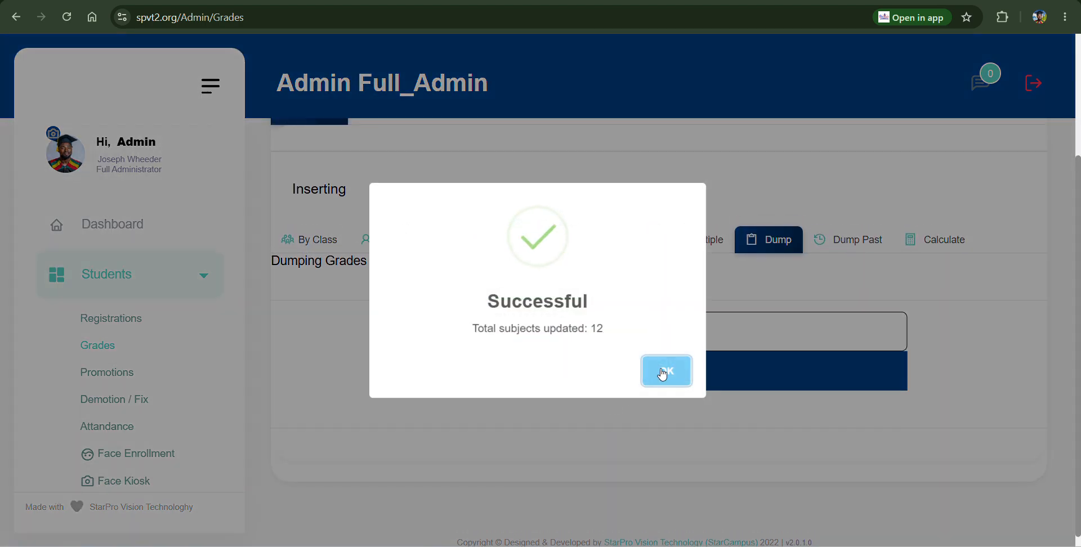
{"action": "left_click", "coordinate": [667, 373]}
Step: Go back to the Certificates page and open its certificate generation section
{"action": "scroll", "coordinate": [668, 374], "scroll_direction": "up", "scroll_amount": 3}
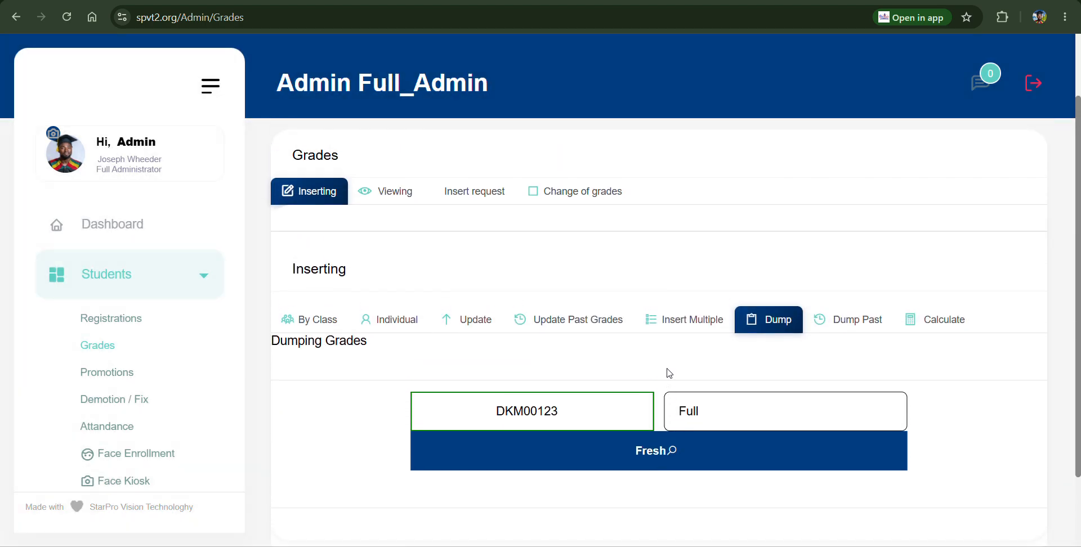
{"action": "scroll", "coordinate": [668, 373], "scroll_direction": "up", "scroll_amount": 1}
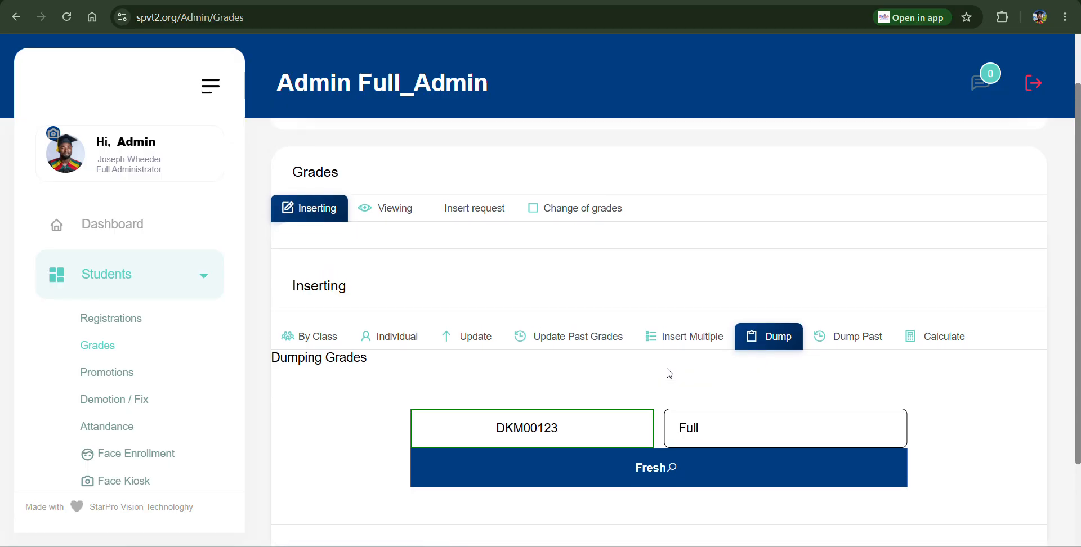
{"action": "scroll", "coordinate": [669, 373], "scroll_direction": "up", "scroll_amount": 2}
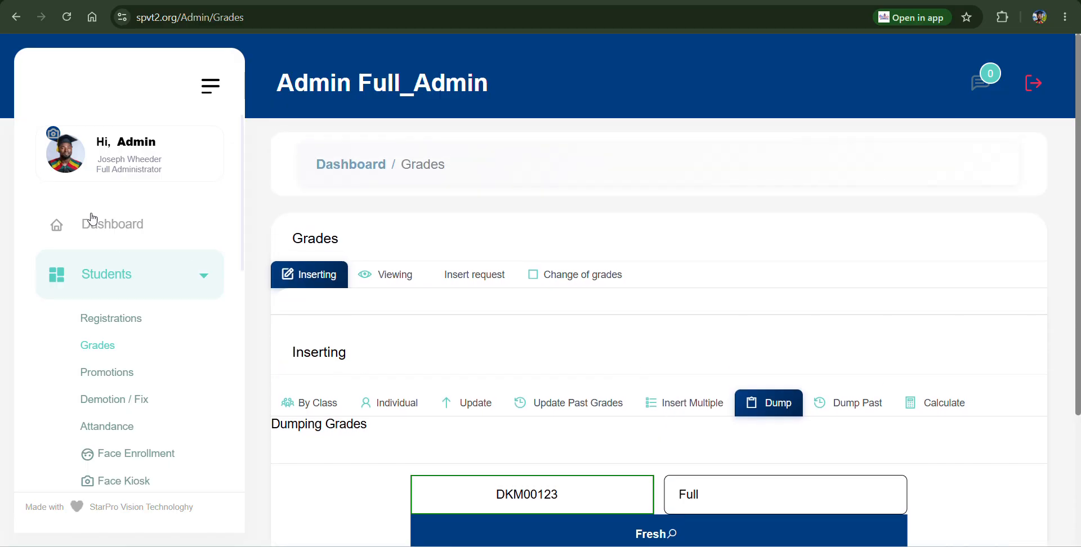
{"action": "left_click", "coordinate": [10, 18]}
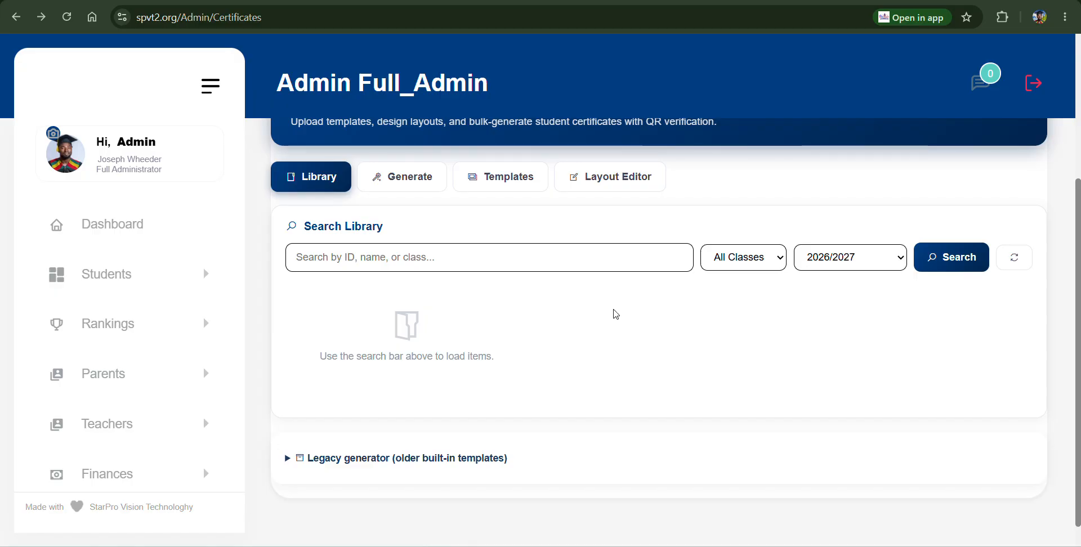
{"action": "left_click", "coordinate": [416, 178]}
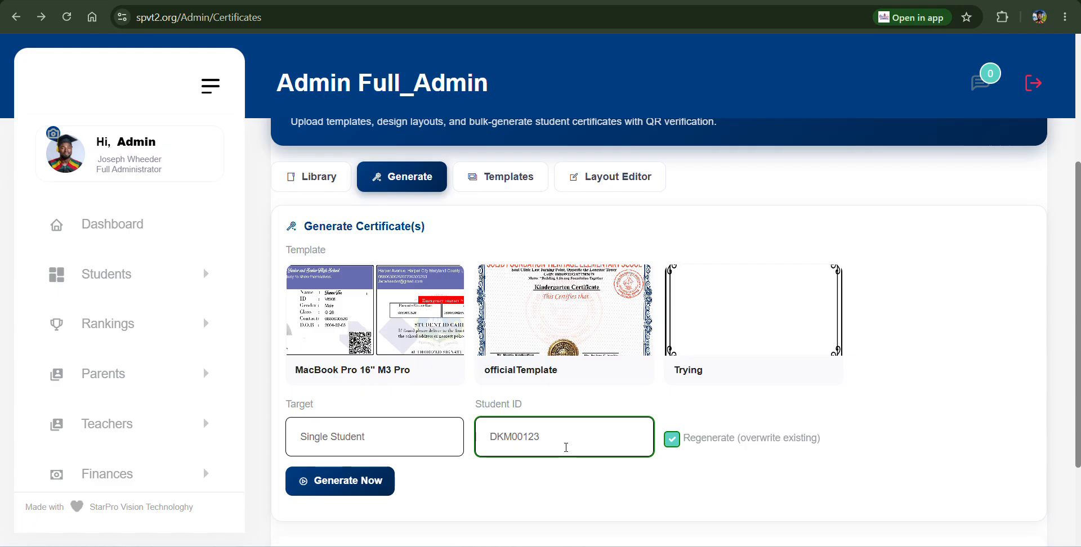
Step: Generate the single student's certificate from the Trying template with overwriting of existing certificates enabled
{"action": "left_click", "coordinate": [345, 487]}
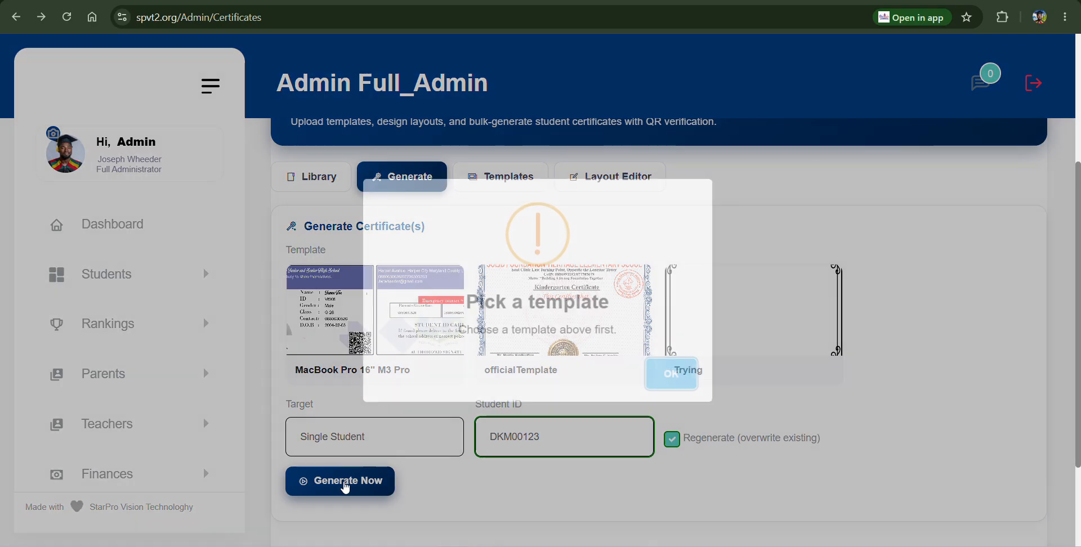
{"action": "left_click", "coordinate": [668, 382]}
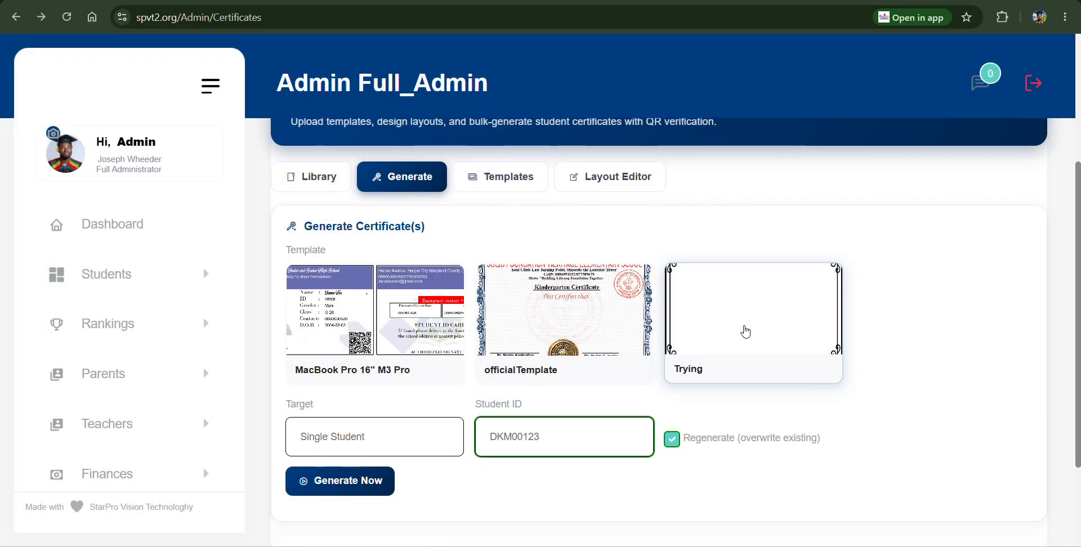
{"action": "left_click", "coordinate": [744, 330]}
{"action": "left_click", "coordinate": [364, 483]}
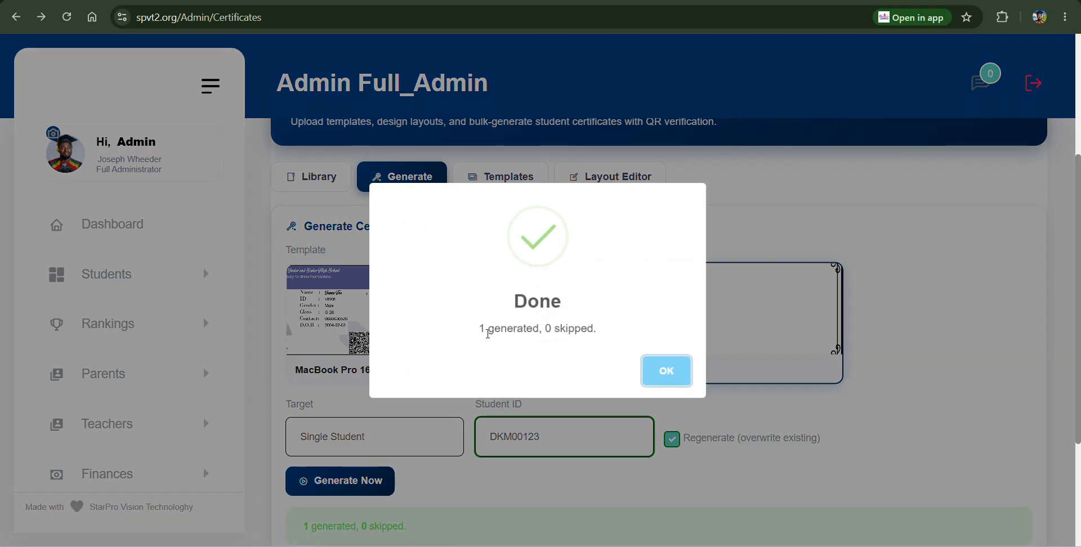
{"action": "left_click", "coordinate": [666, 371]}
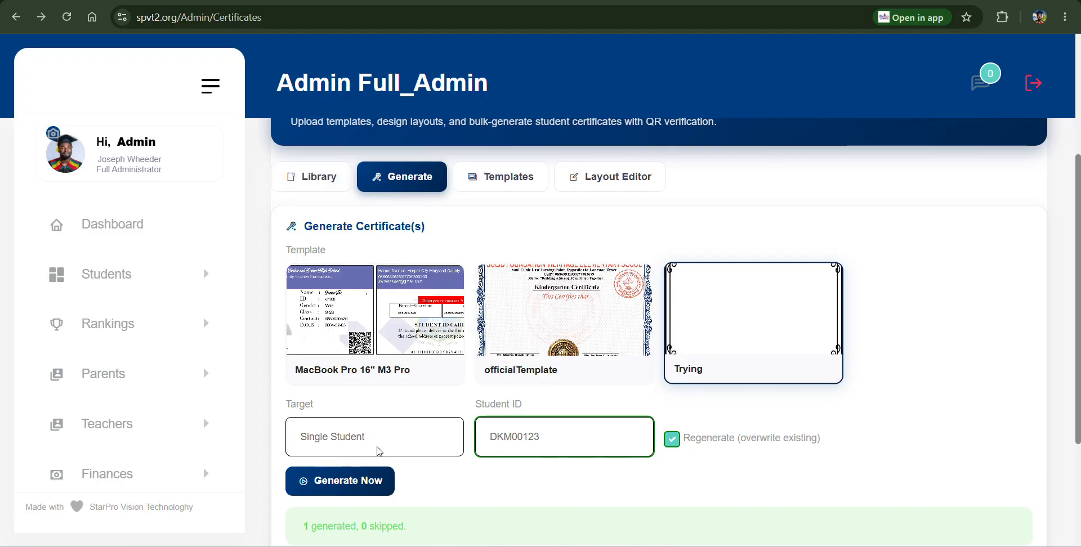
Step: Set the generation target to Year + Class and choose K-II as the class
{"action": "left_click", "coordinate": [395, 448]}
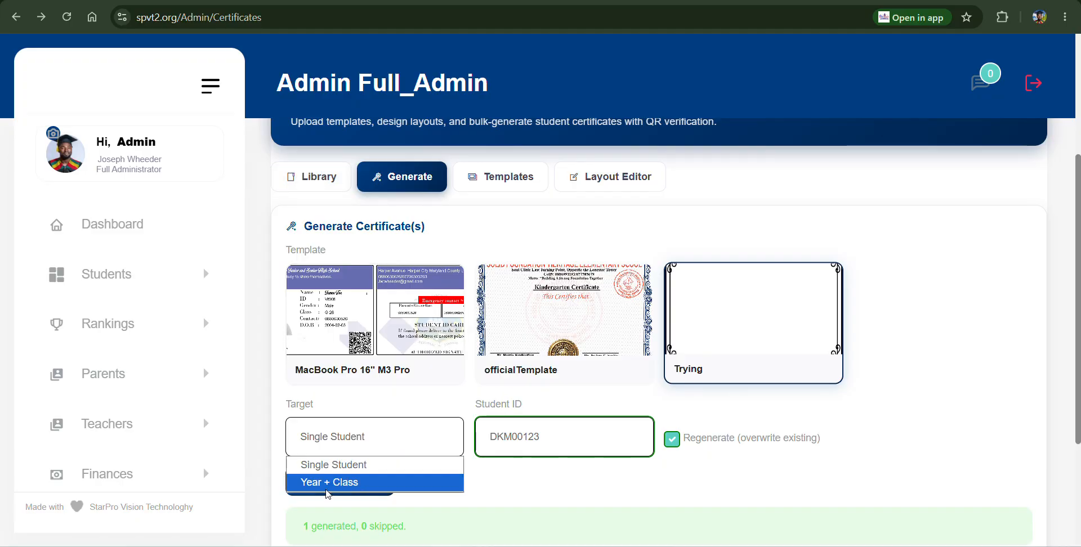
{"action": "left_click", "coordinate": [325, 484]}
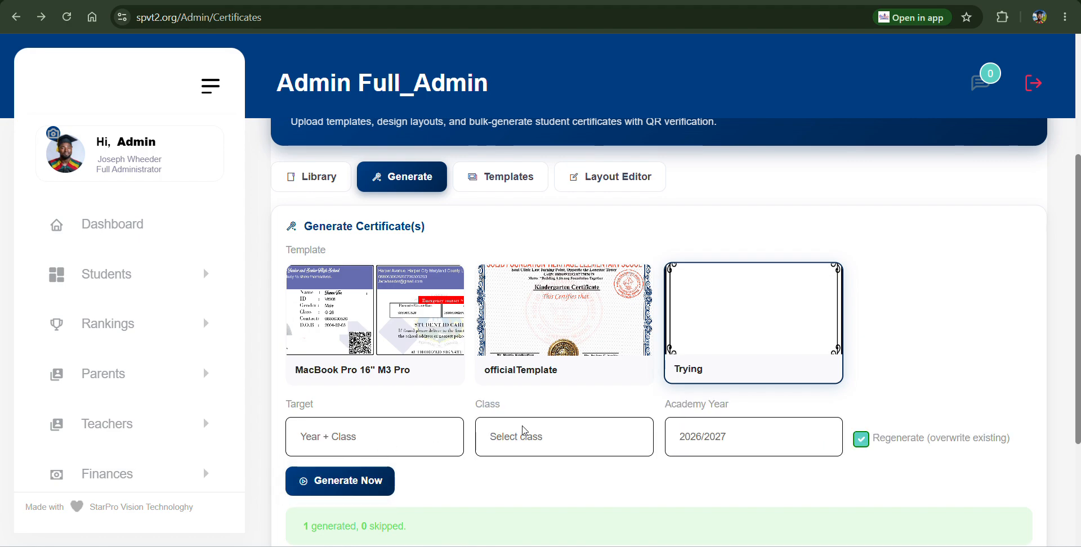
{"action": "left_click", "coordinate": [549, 434]}
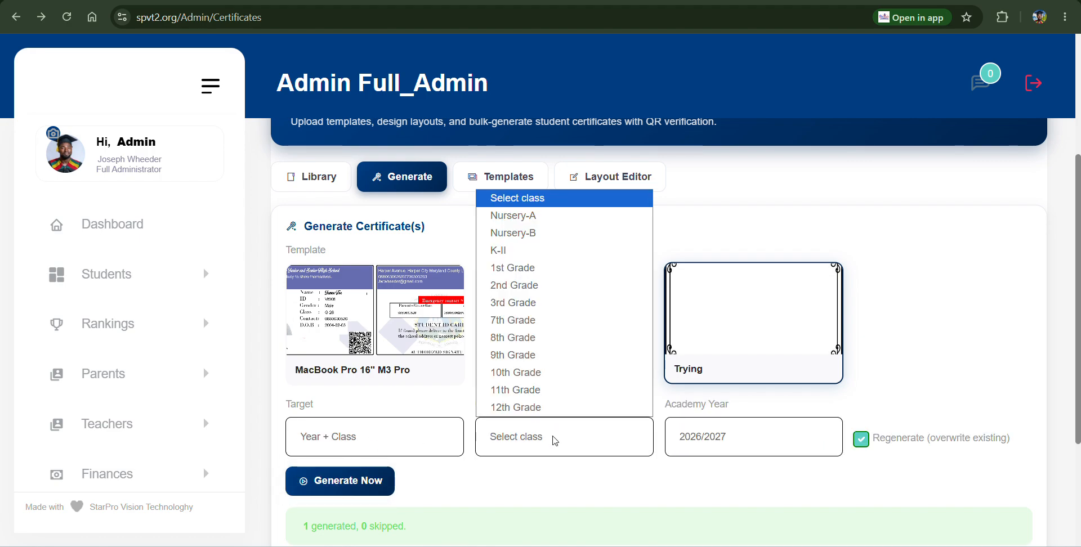
{"action": "left_click", "coordinate": [496, 250]}
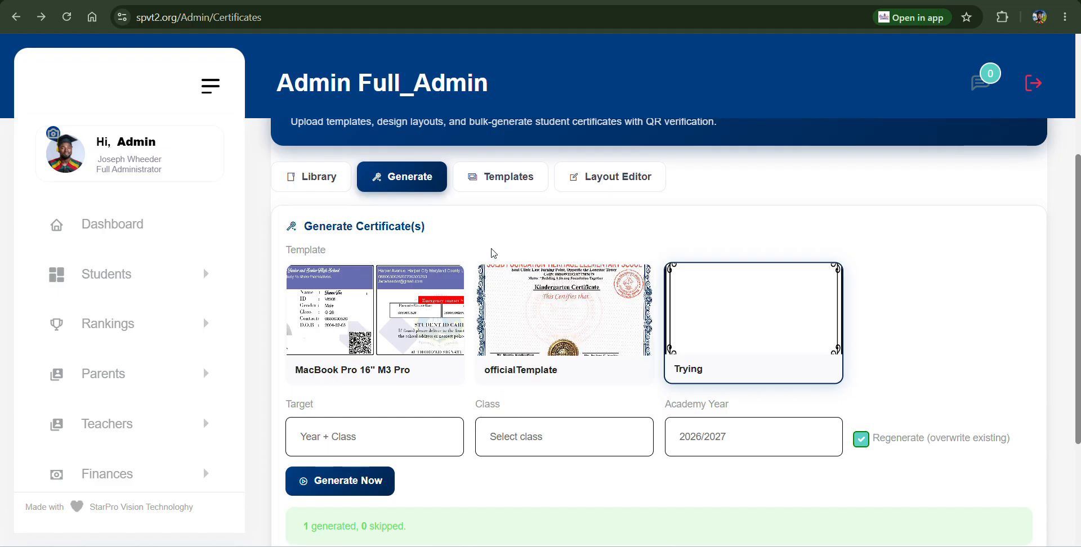
Step: Try 2025/2026 (Past) as the academy year, switch back to 2026/2027, and view the target options
{"action": "left_click", "coordinate": [737, 439]}
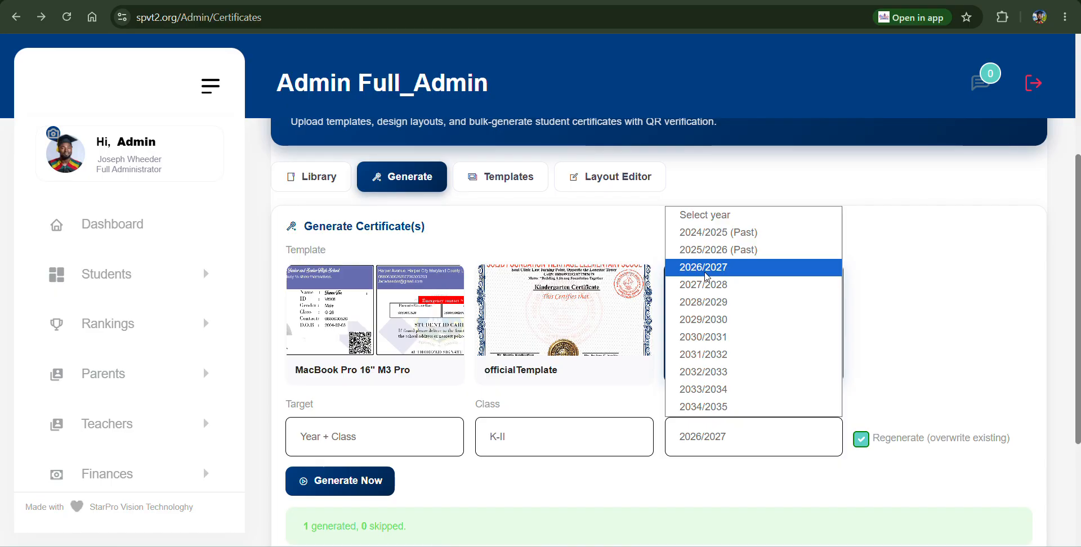
{"action": "left_click", "coordinate": [729, 249]}
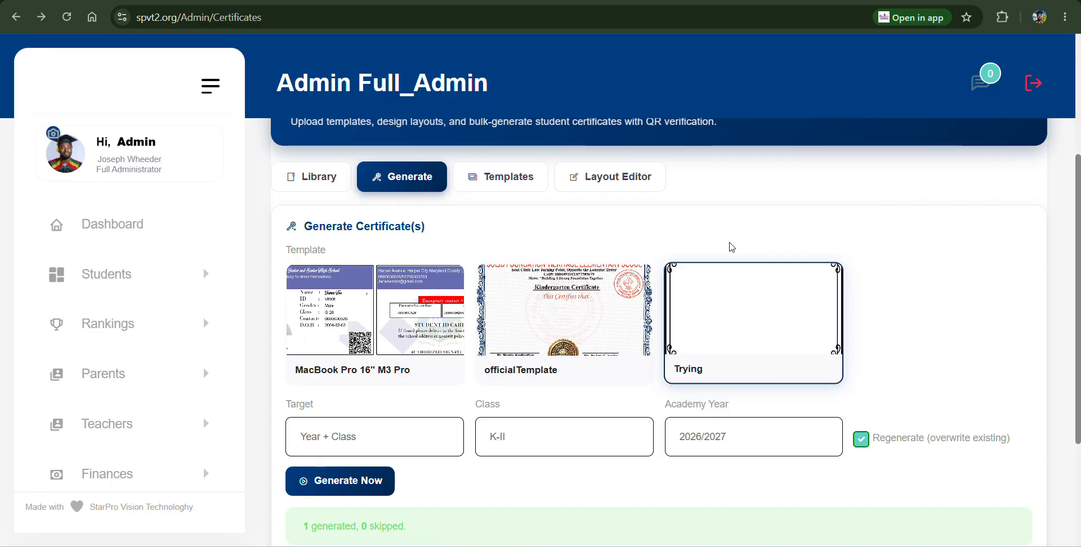
{"action": "left_click", "coordinate": [727, 449]}
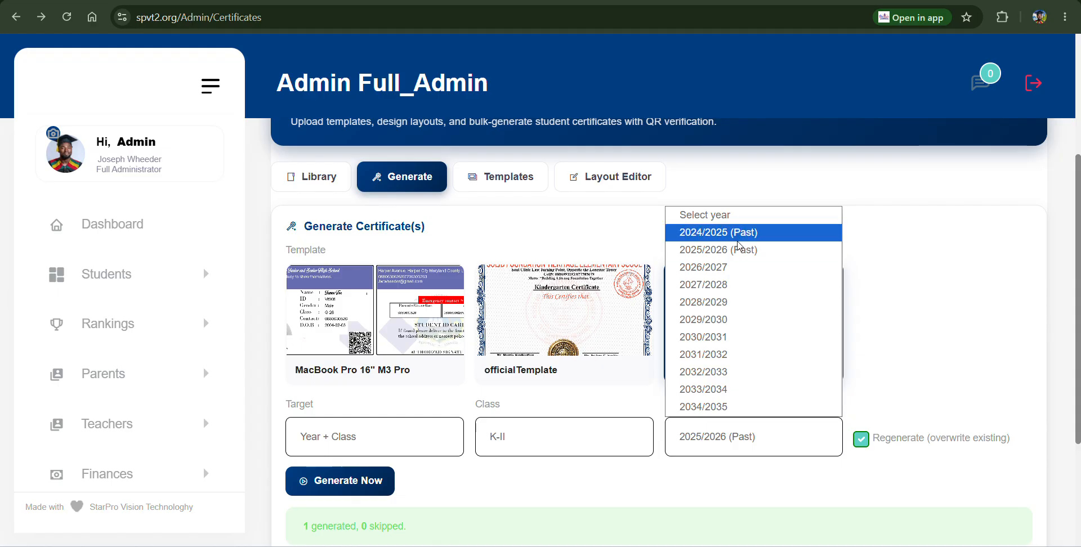
{"action": "left_click", "coordinate": [731, 271]}
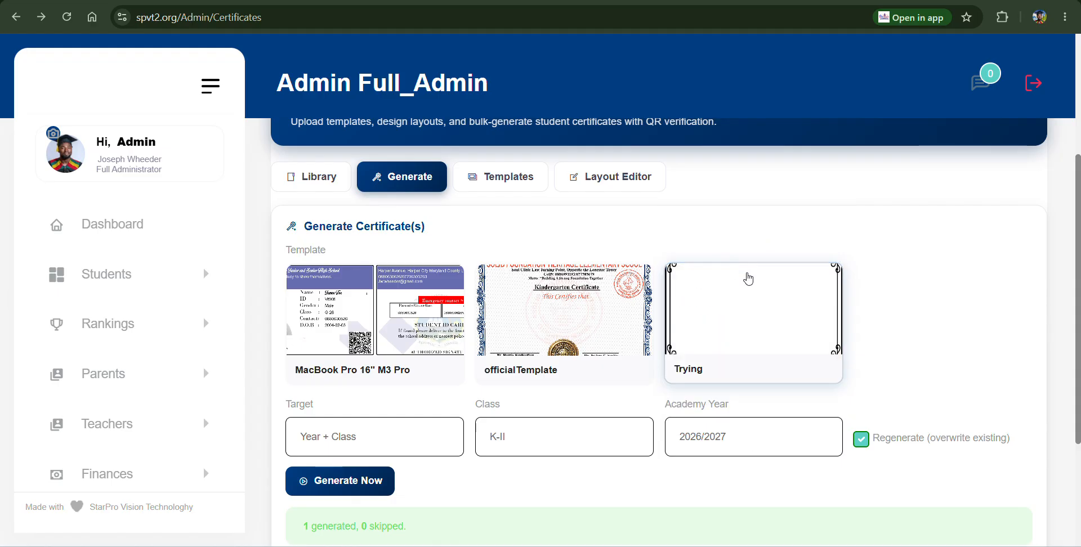
{"action": "scroll", "coordinate": [719, 406], "scroll_direction": "down", "scroll_amount": 2}
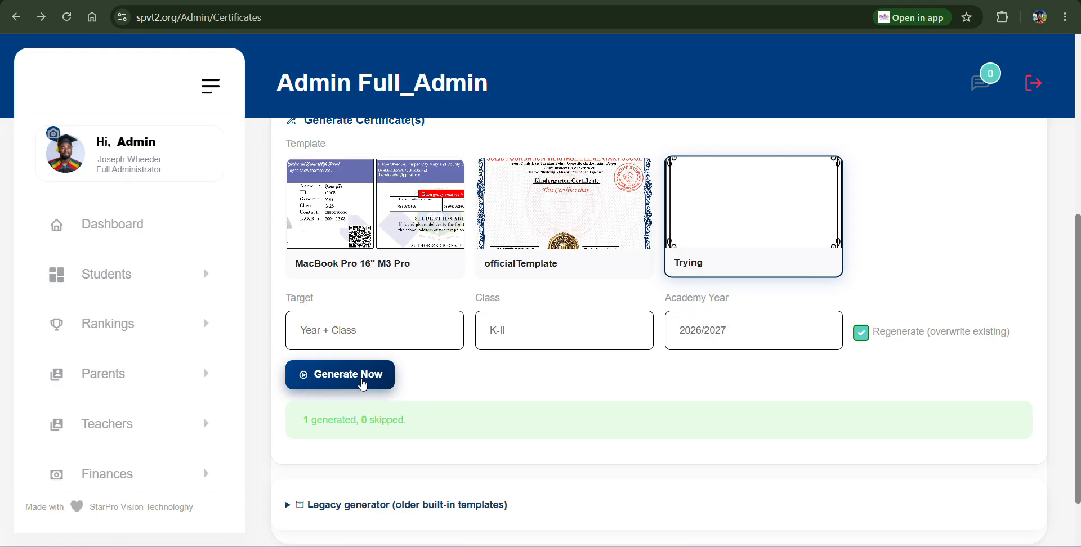
{"action": "left_click", "coordinate": [406, 332]}
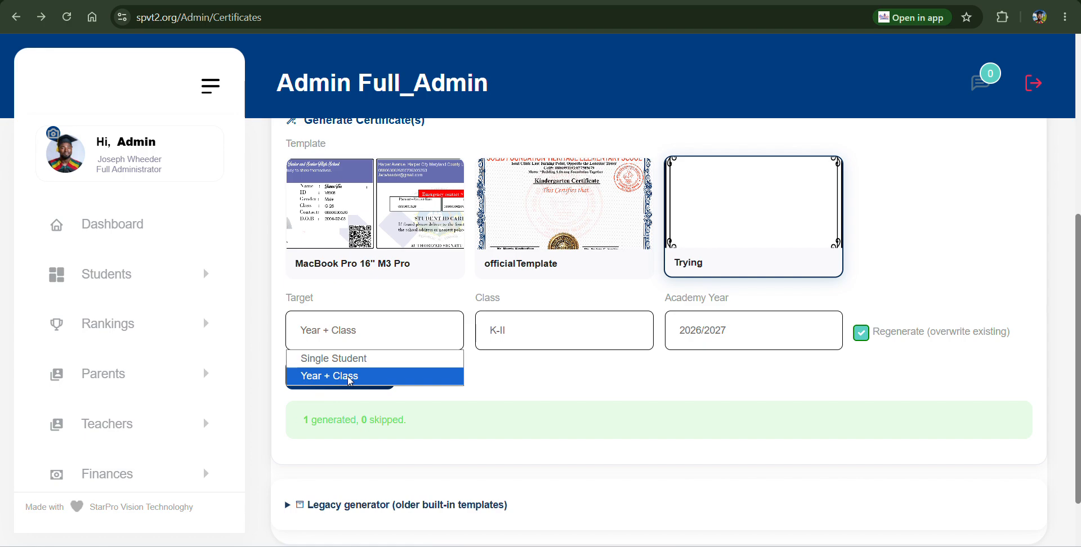
Step: Search the certificate library for all classes in 2026/2027
{"action": "scroll", "coordinate": [512, 261], "scroll_direction": "up", "scroll_amount": 3}
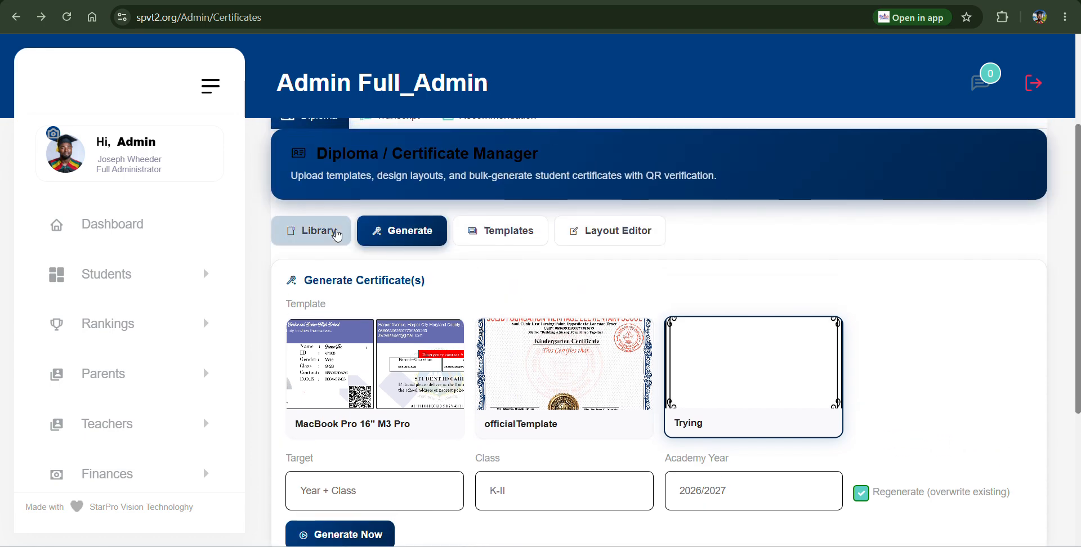
{"action": "left_click", "coordinate": [335, 235]}
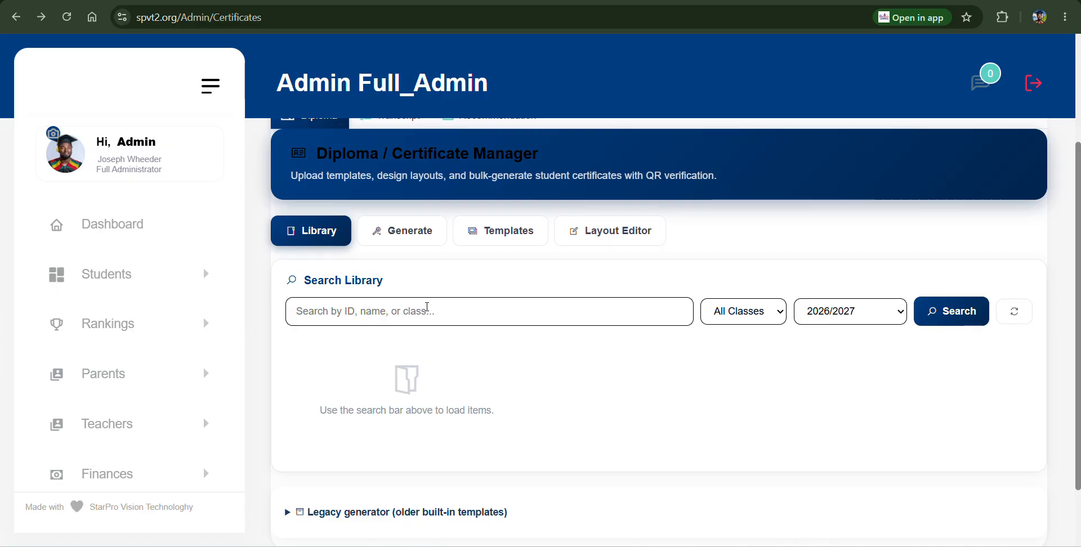
{"action": "left_click", "coordinate": [961, 319]}
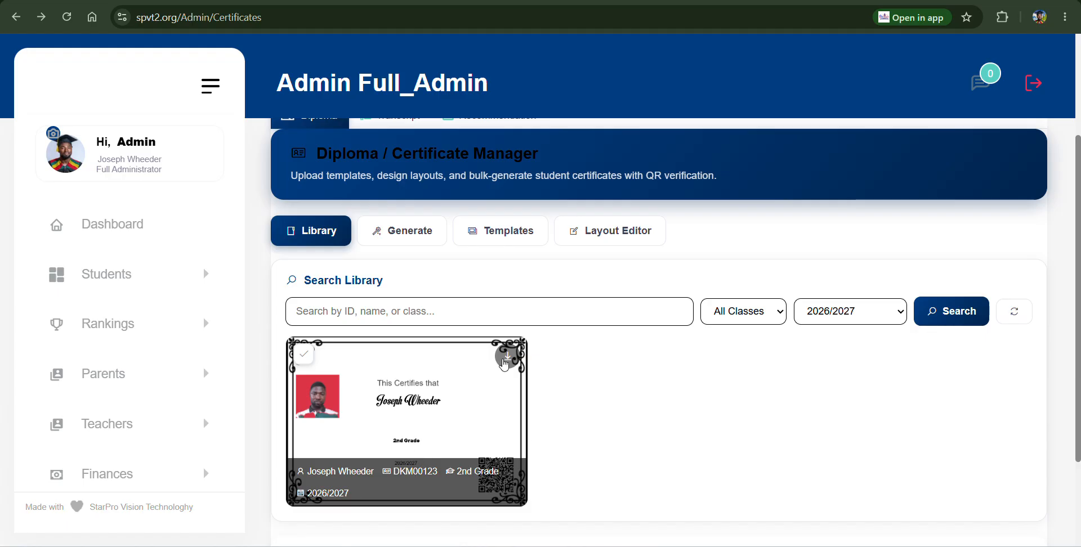
Step: Select the student's 2nd Grade certificate in the library results and apply Select All
{"action": "left_click", "coordinate": [390, 408]}
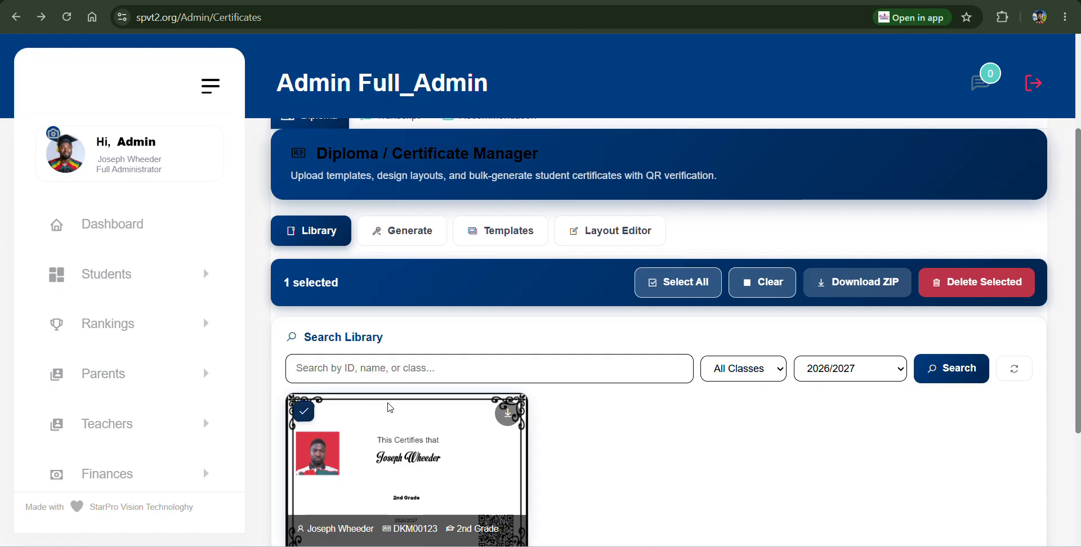
{"action": "scroll", "coordinate": [492, 357], "scroll_direction": "down", "scroll_amount": 2}
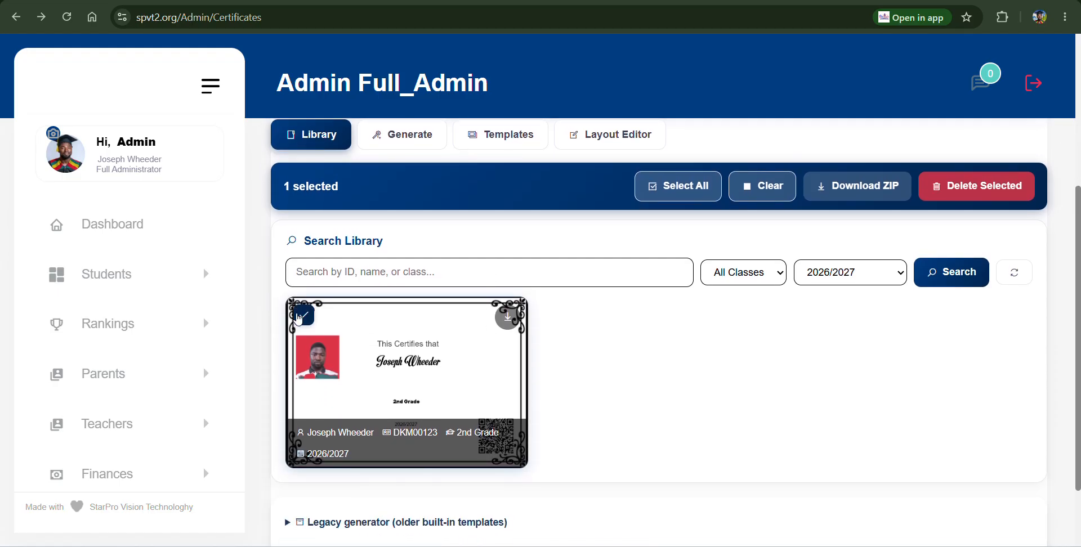
{"action": "left_click", "coordinate": [305, 316]}
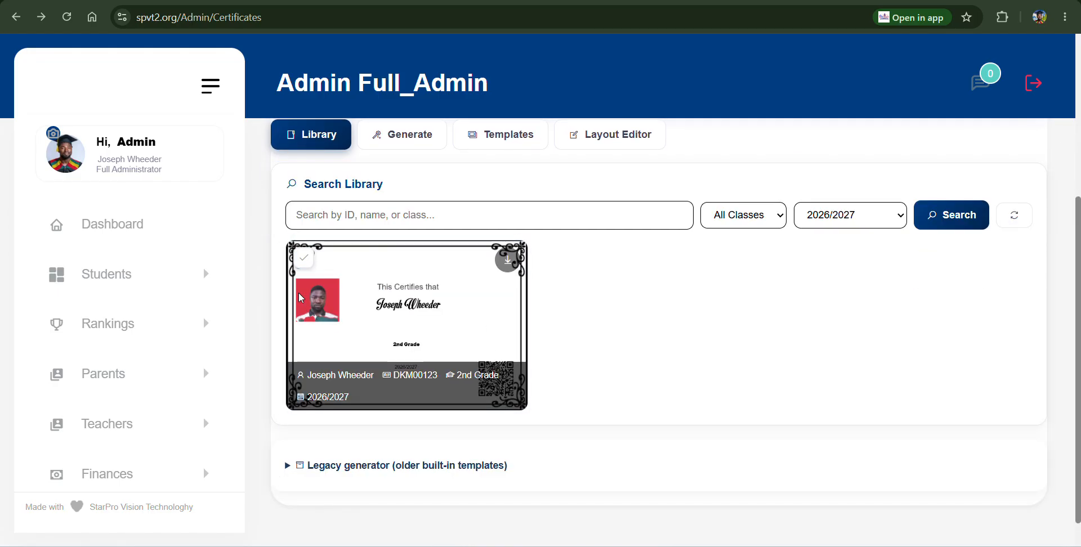
{"action": "left_click", "coordinate": [304, 260]}
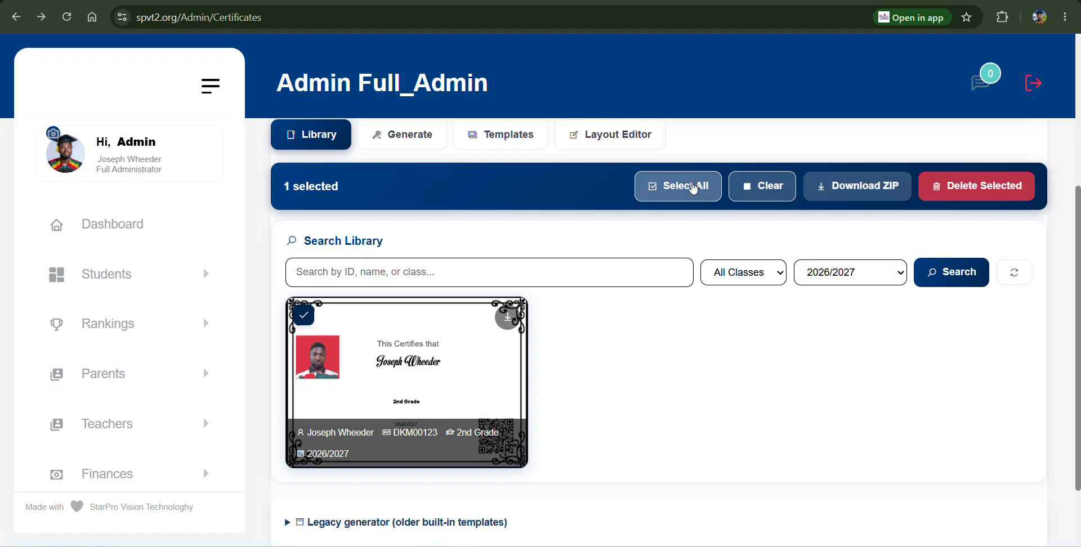
{"action": "right_click", "coordinate": [684, 190]}
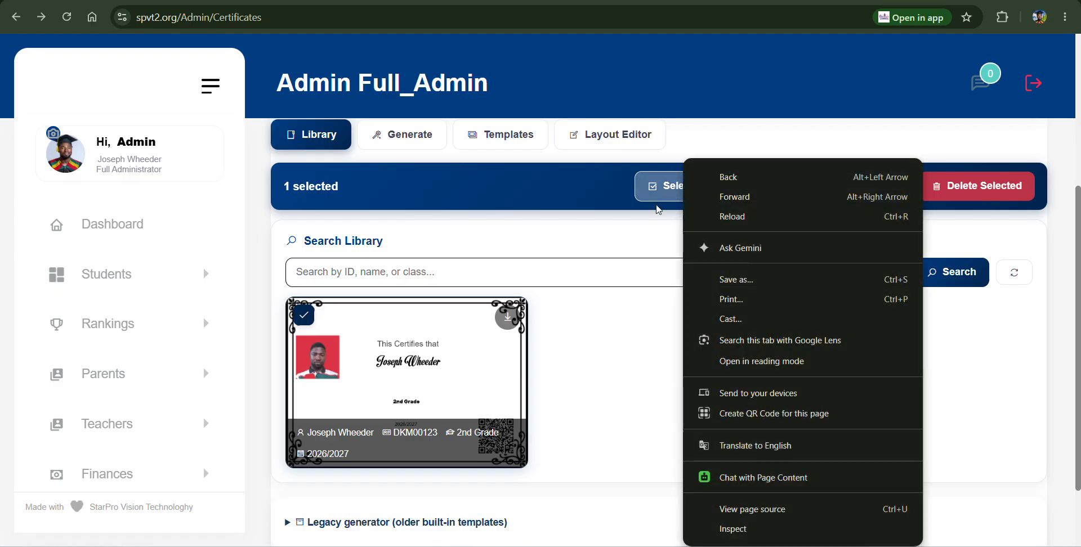
{"action": "left_click", "coordinate": [620, 276]}
{"action": "left_click", "coordinate": [691, 192]}
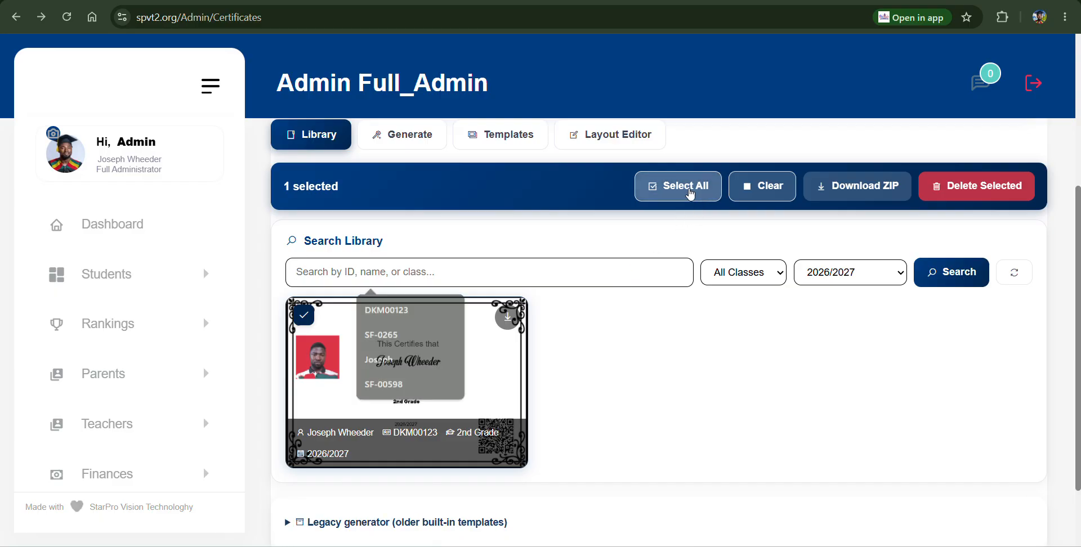
Step: Clear the library selection, reselect the student's 2nd Grade certificate, and try deleting it but cancel at the confirmation
{"action": "left_click", "coordinate": [756, 190]}
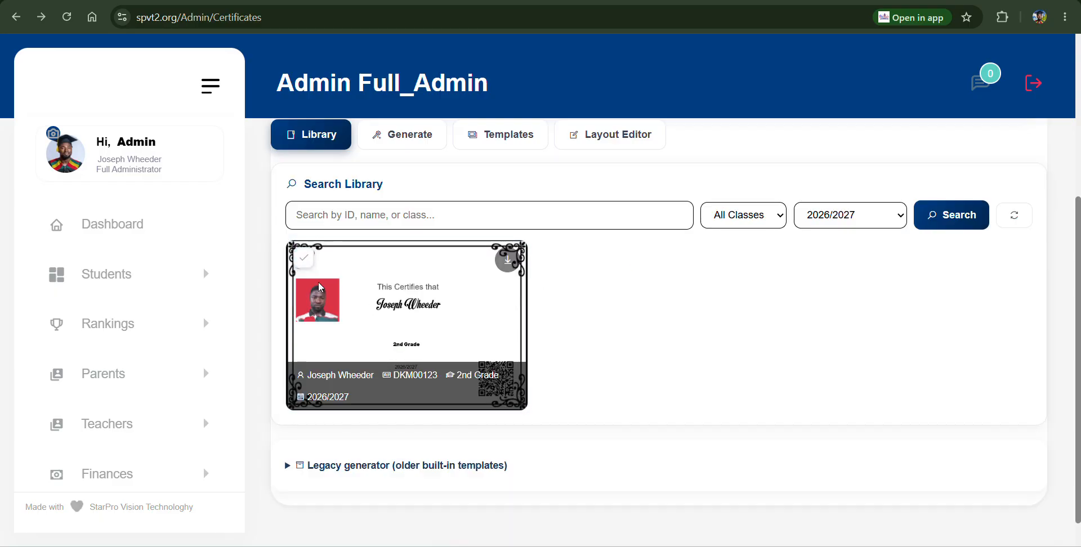
{"action": "left_click", "coordinate": [305, 260]}
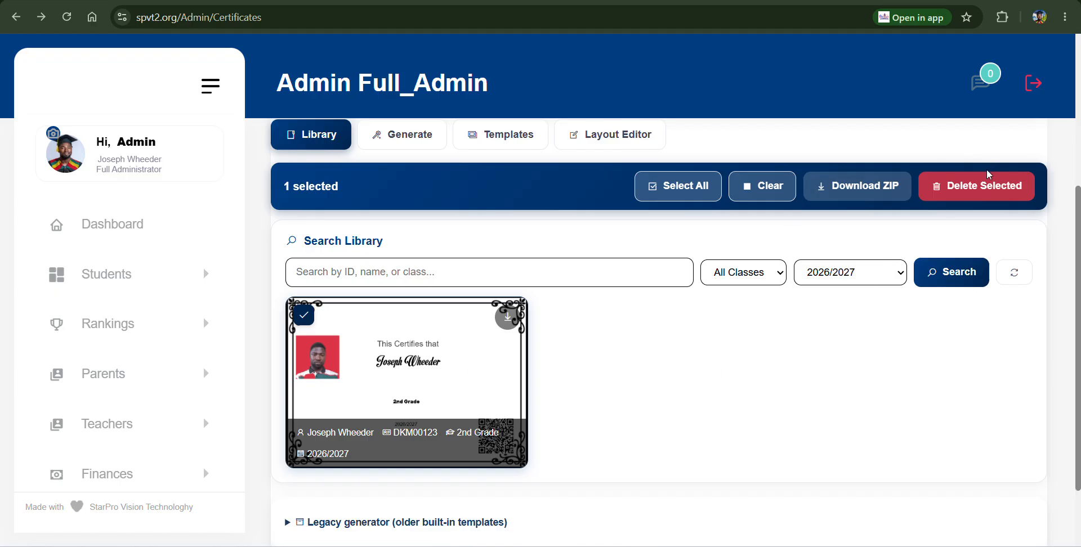
{"action": "left_click", "coordinate": [971, 191]}
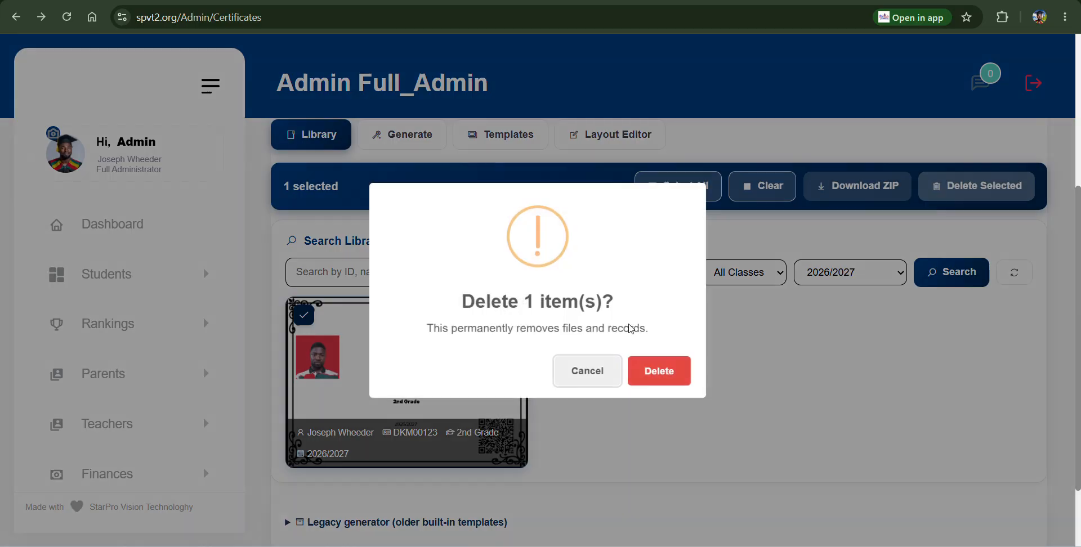
{"action": "left_click", "coordinate": [589, 371]}
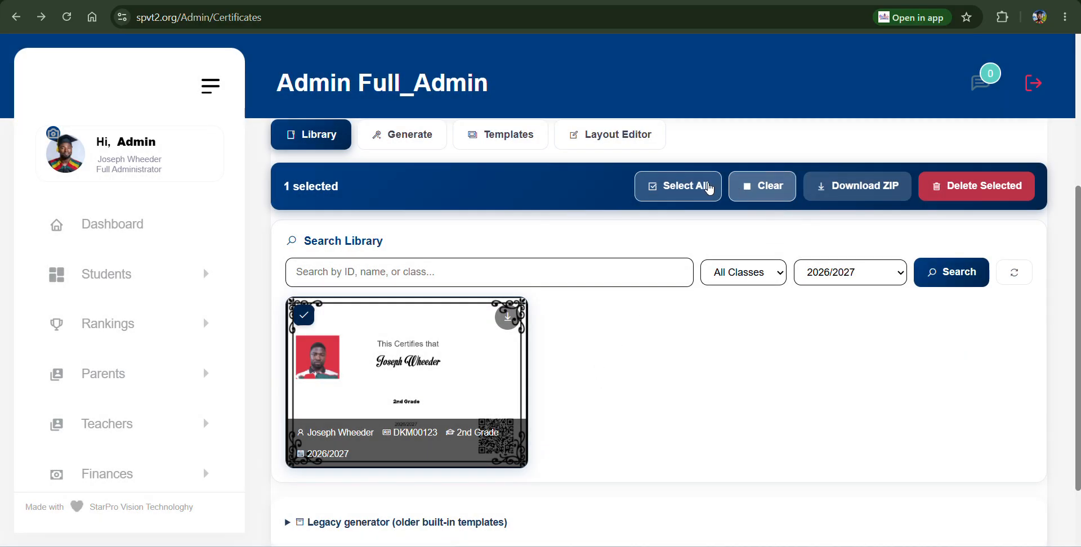
Step: Search the certificate library for the K-II class in 2026/2027
{"action": "scroll", "coordinate": [744, 437], "scroll_direction": "down", "scroll_amount": 1}
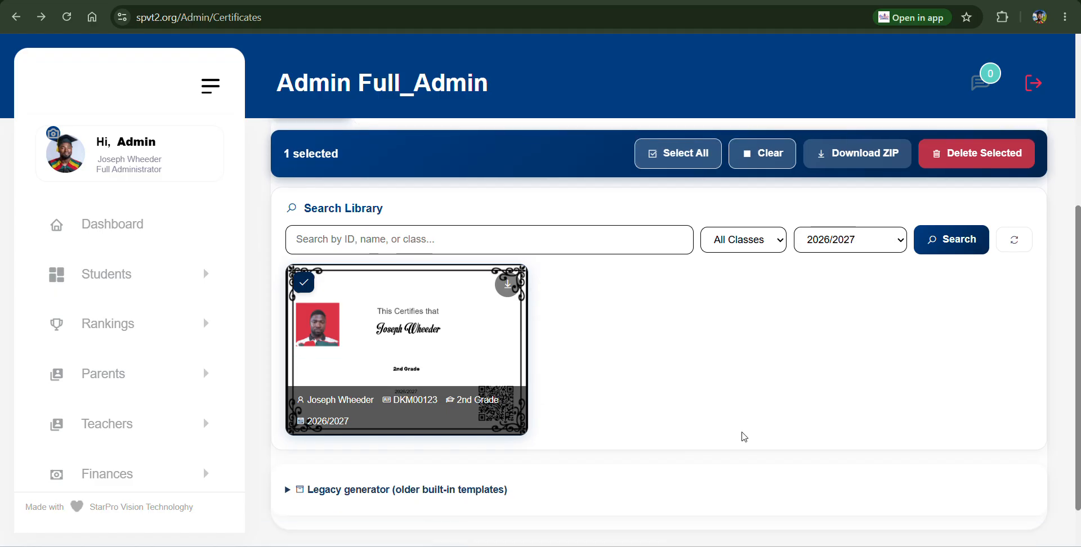
{"action": "scroll", "coordinate": [744, 437], "scroll_direction": "up", "scroll_amount": 1}
{"action": "left_click", "coordinate": [743, 288]}
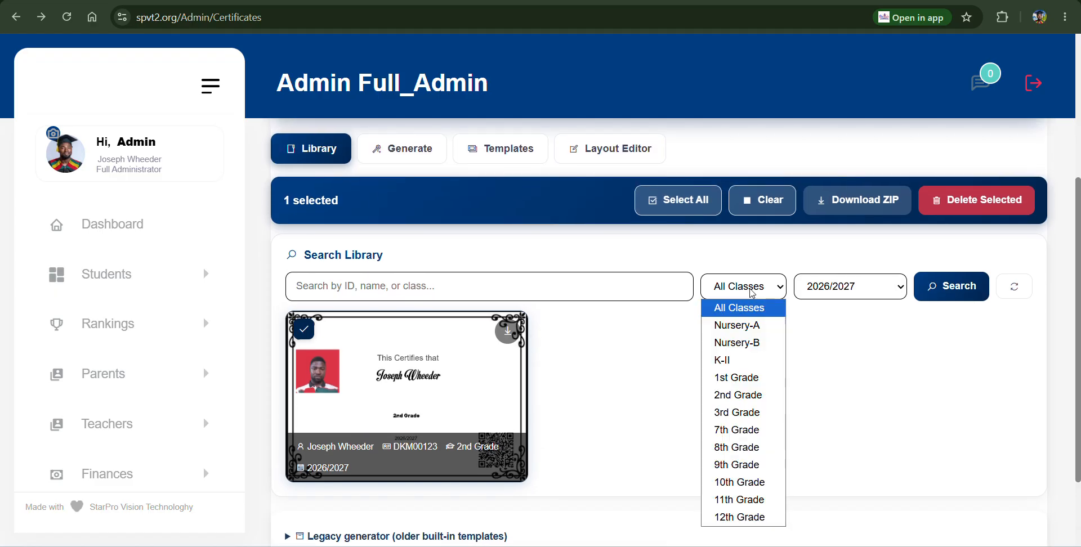
{"action": "left_click", "coordinate": [745, 362]}
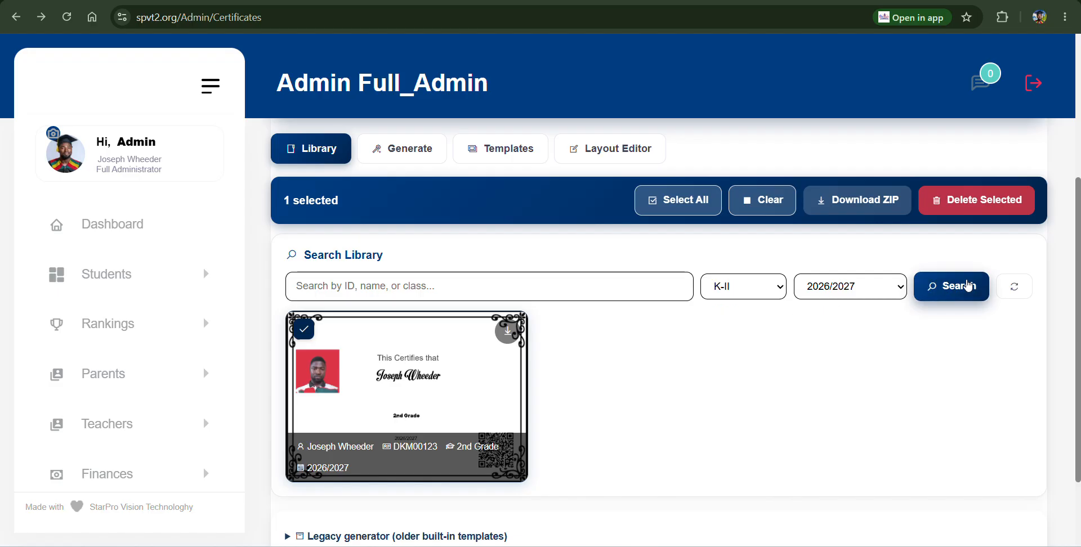
{"action": "left_click", "coordinate": [967, 285]}
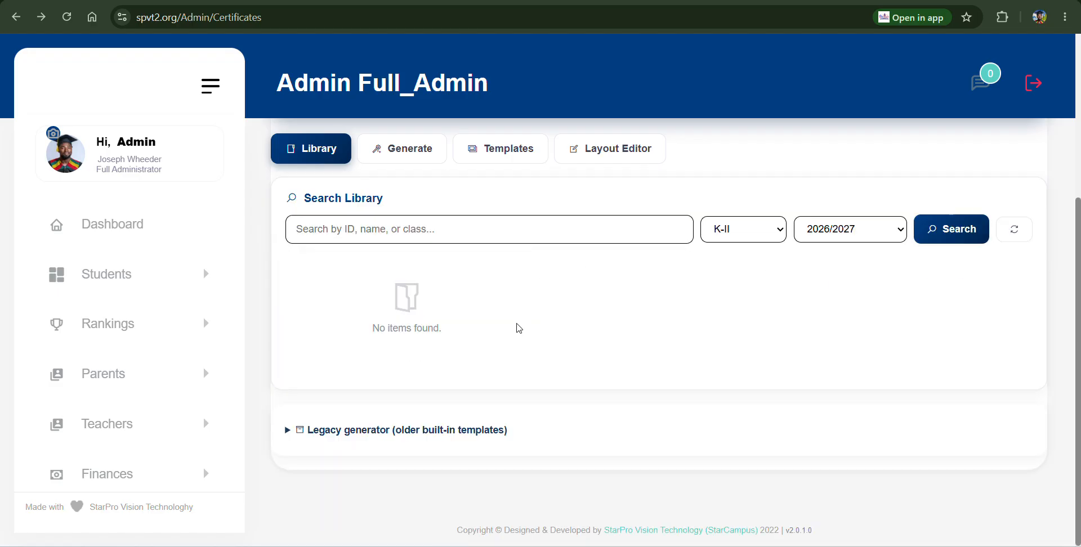
Step: Search the certificate library for the 2nd Grade class in 2026/2027
{"action": "left_click", "coordinate": [744, 233]}
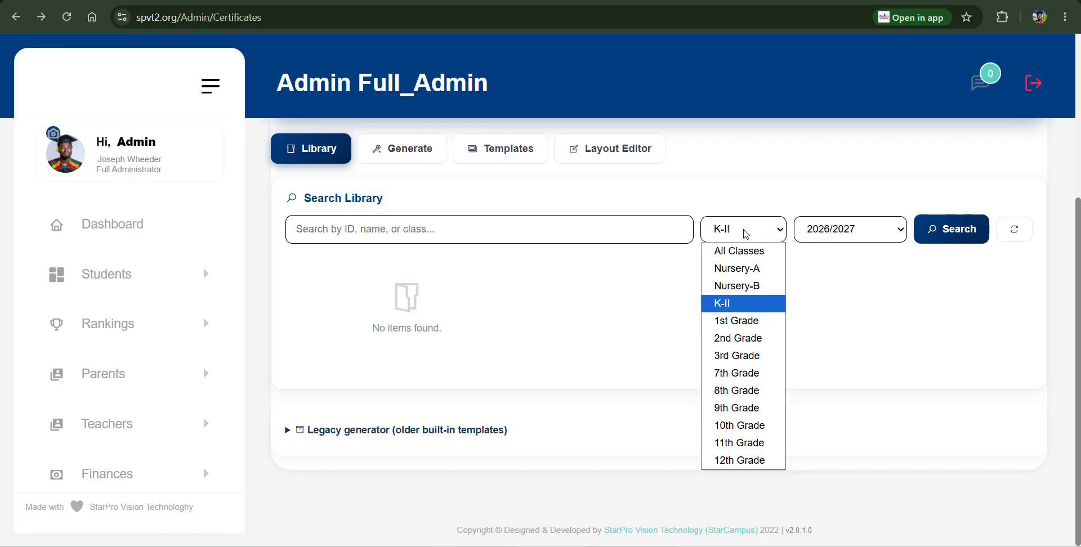
{"action": "left_click", "coordinate": [739, 338]}
{"action": "left_click", "coordinate": [946, 229]}
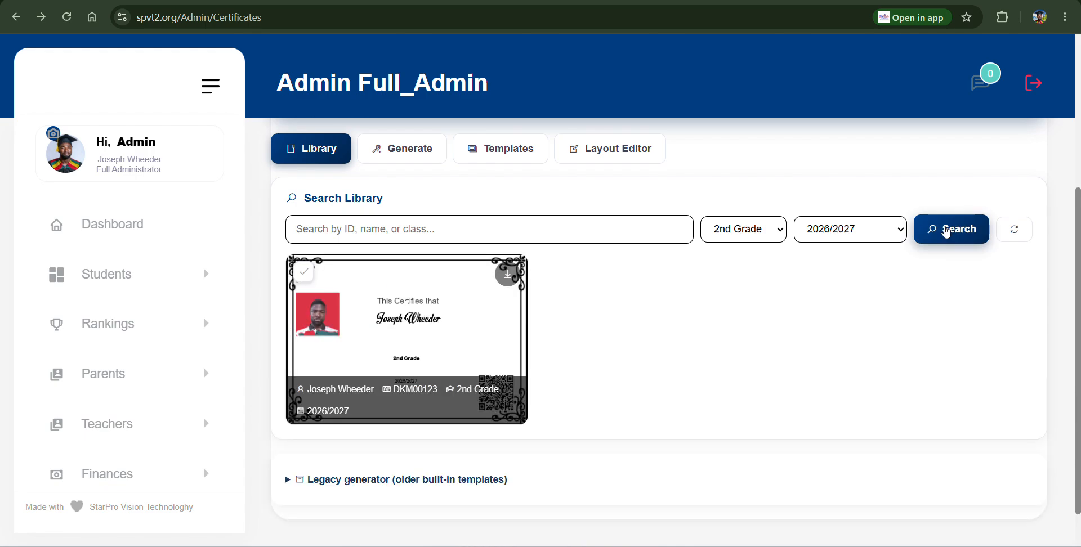
Step: View the diploma manager's Layout Editor and its Templates section
{"action": "scroll", "coordinate": [700, 382], "scroll_direction": "up", "scroll_amount": 2}
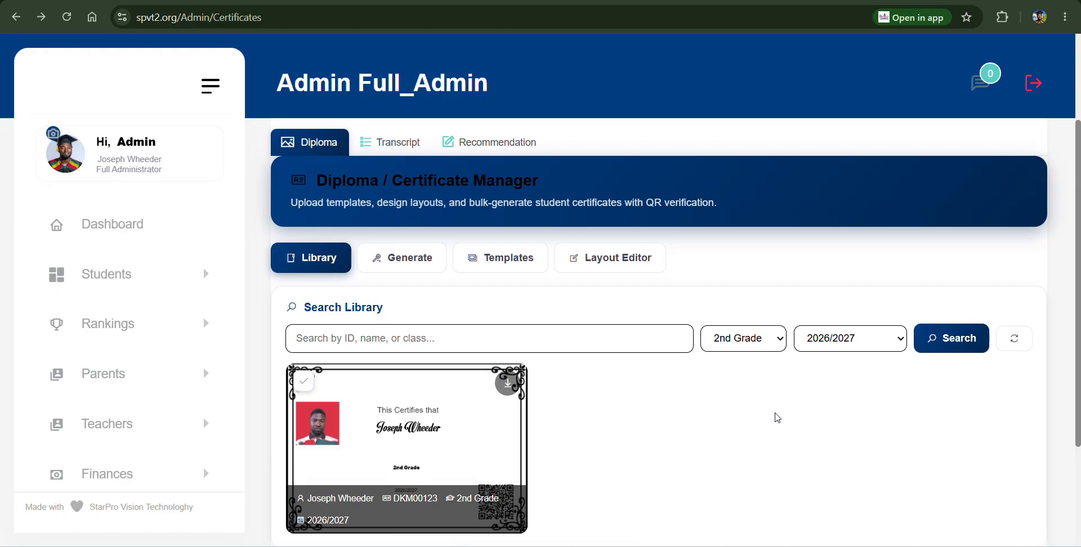
{"action": "scroll", "coordinate": [760, 417], "scroll_direction": "up", "scroll_amount": 1}
{"action": "left_click", "coordinate": [609, 319]}
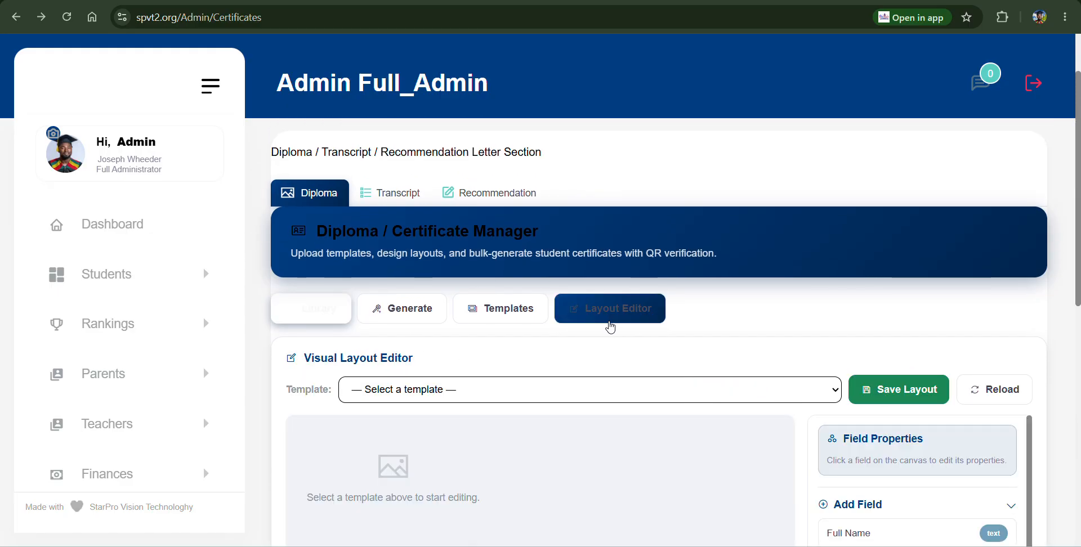
{"action": "left_click", "coordinate": [500, 308]}
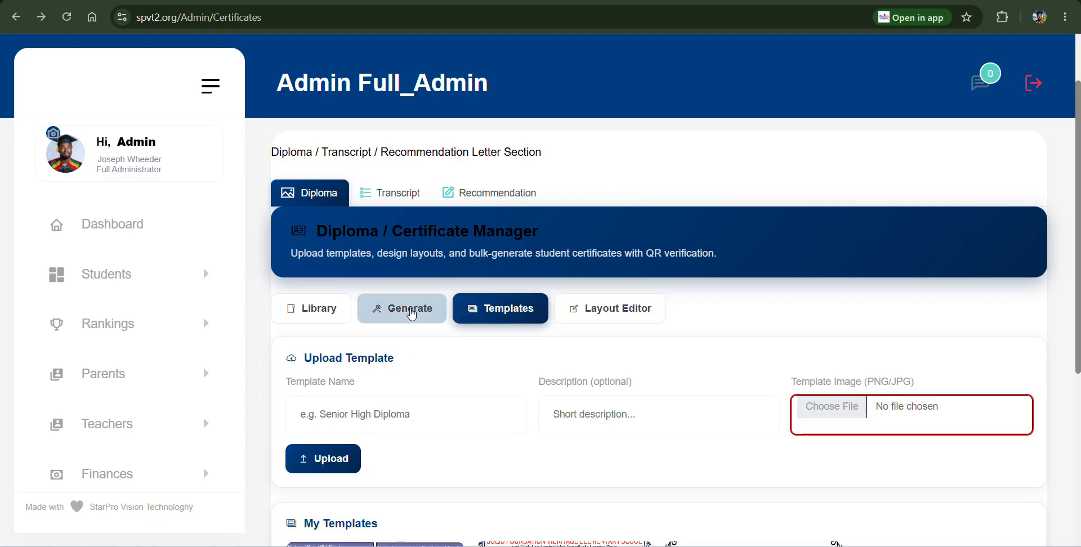
{"action": "scroll", "coordinate": [413, 314], "scroll_direction": "up", "scroll_amount": 1}
{"action": "scroll", "coordinate": [412, 315], "scroll_direction": "up", "scroll_amount": 3}
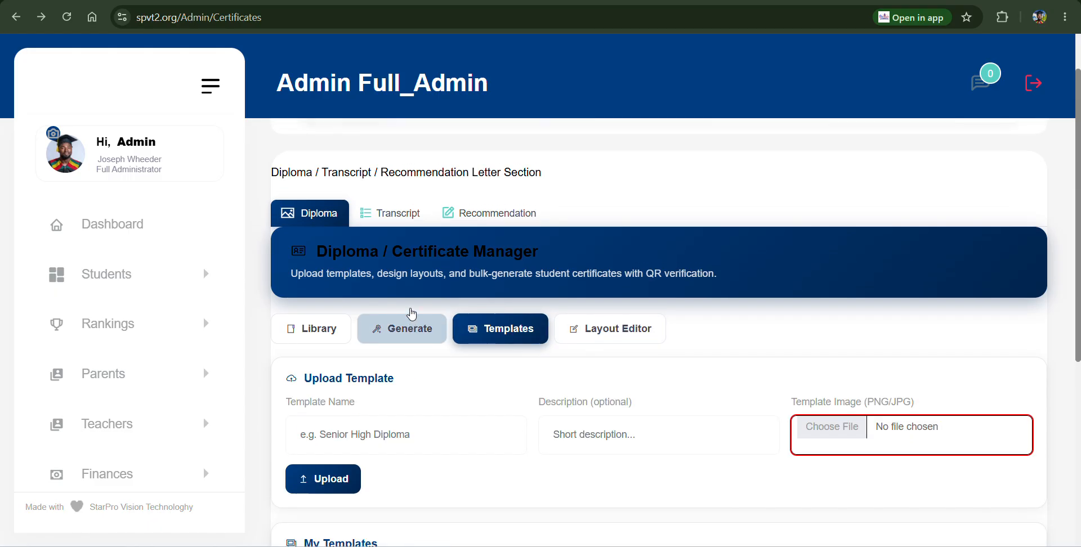
Step: Open the Transcript section and review its batch print by year and transcript search options
{"action": "left_click", "coordinate": [402, 274]}
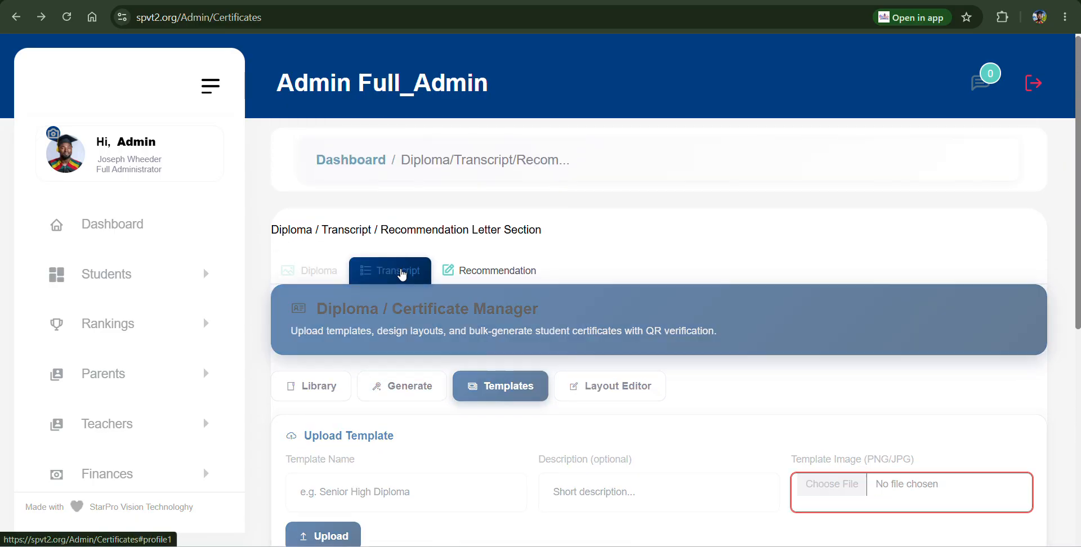
{"action": "scroll", "coordinate": [389, 313], "scroll_direction": "down", "scroll_amount": 2}
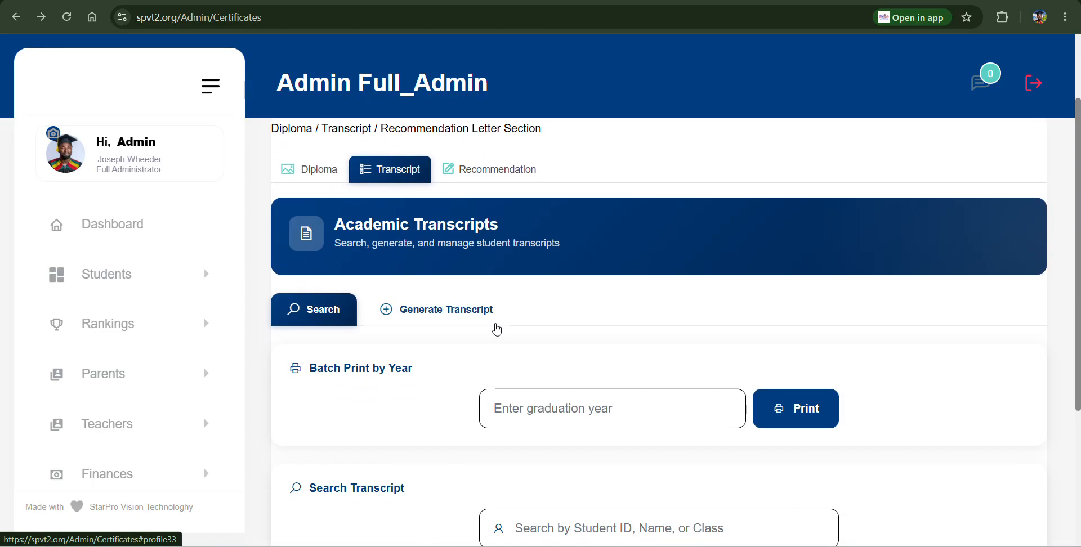
{"action": "scroll", "coordinate": [485, 334], "scroll_direction": "down", "scroll_amount": 2}
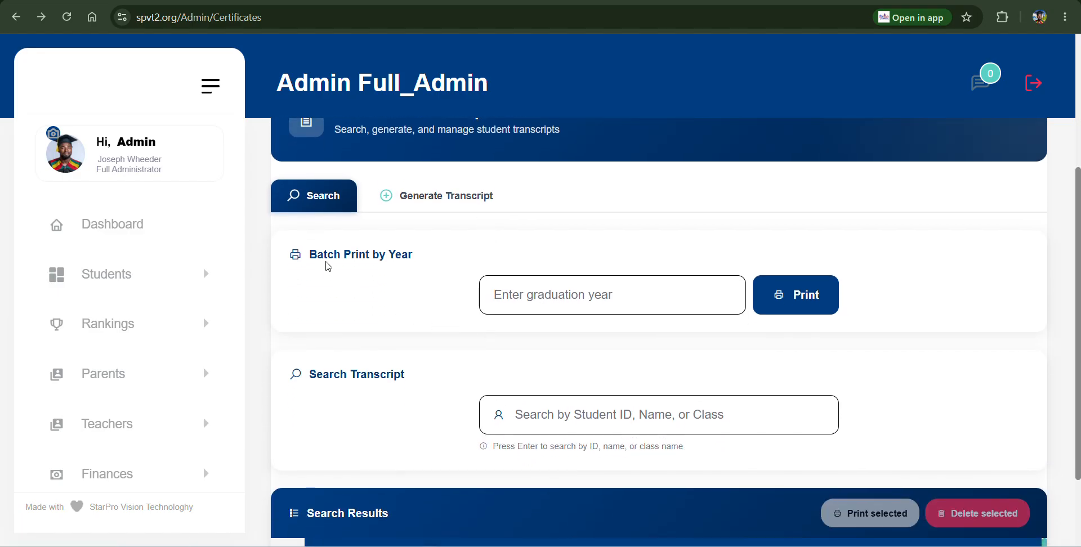
{"action": "scroll", "coordinate": [529, 268], "scroll_direction": "up", "scroll_amount": 1}
{"action": "scroll", "coordinate": [528, 269], "scroll_direction": "down", "scroll_amount": 1}
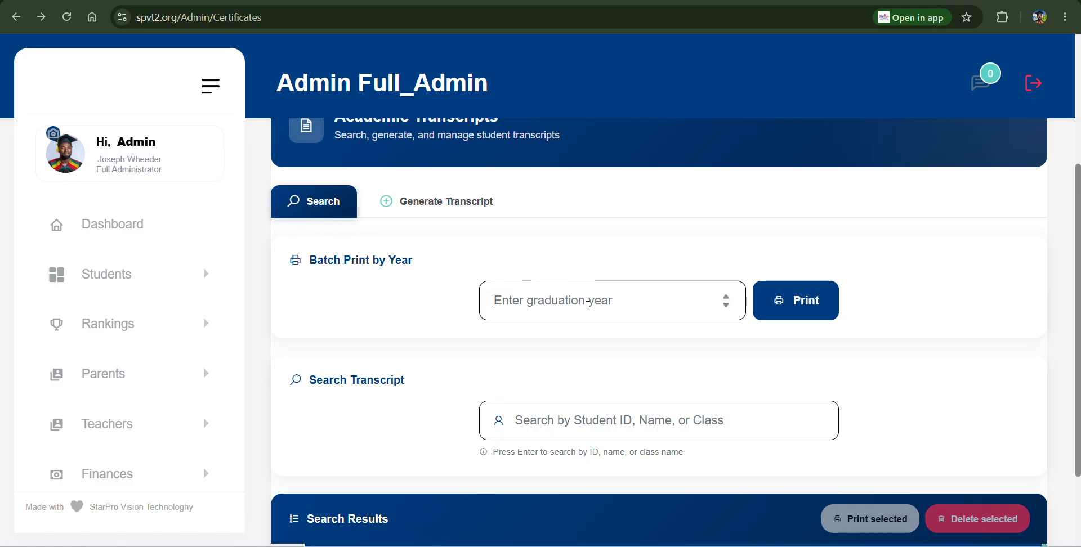
{"action": "scroll", "coordinate": [588, 306], "scroll_direction": "up", "scroll_amount": 1}
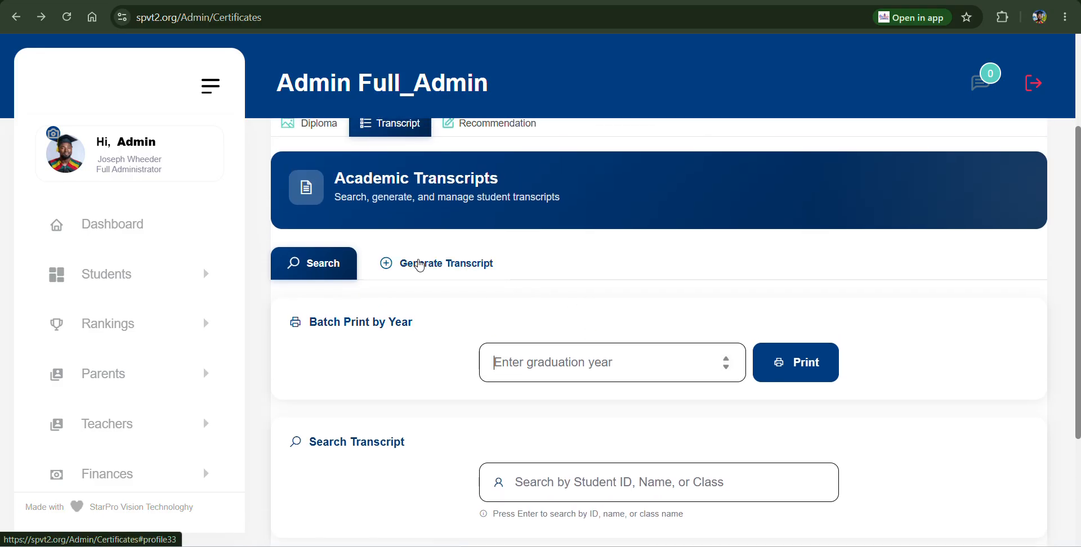
Step: View the Generate Transcript form and return to the transcript search options
{"action": "left_click", "coordinate": [420, 264]}
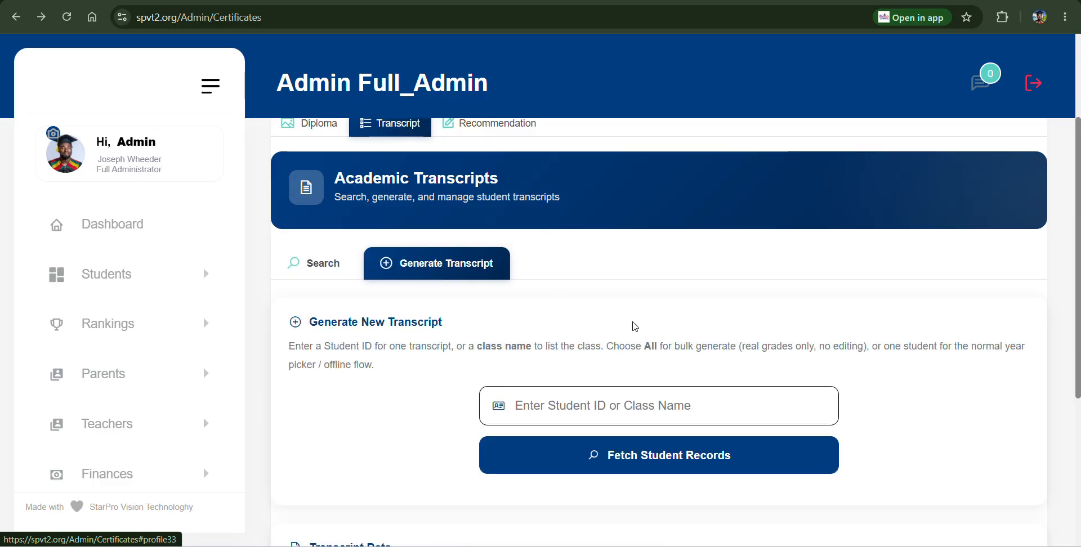
{"action": "scroll", "coordinate": [633, 325], "scroll_direction": "down", "scroll_amount": 1}
{"action": "scroll", "coordinate": [660, 343], "scroll_direction": "down", "scroll_amount": 1}
{"action": "scroll", "coordinate": [660, 343], "scroll_direction": "up", "scroll_amount": 5}
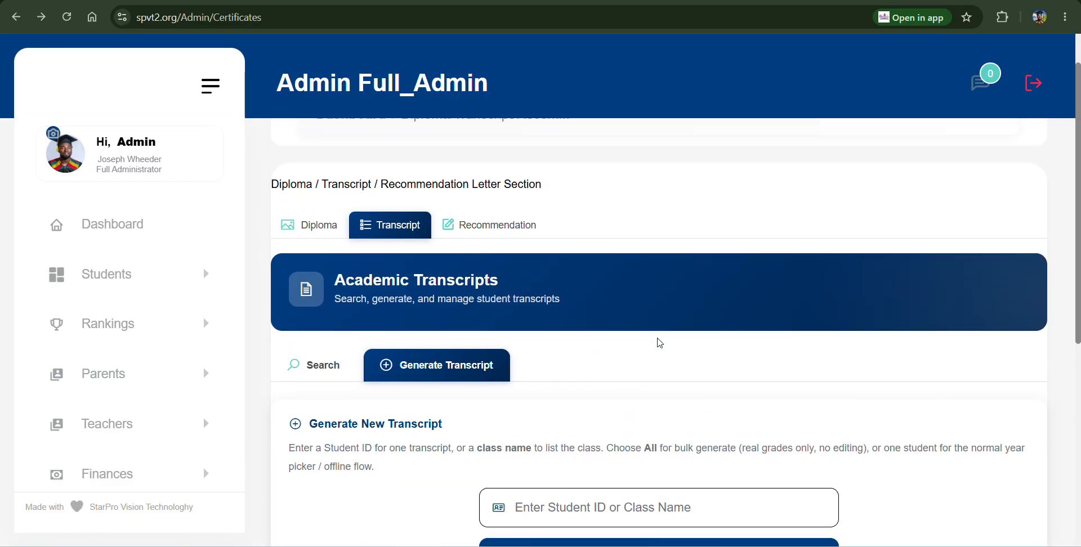
{"action": "left_click", "coordinate": [325, 416]}
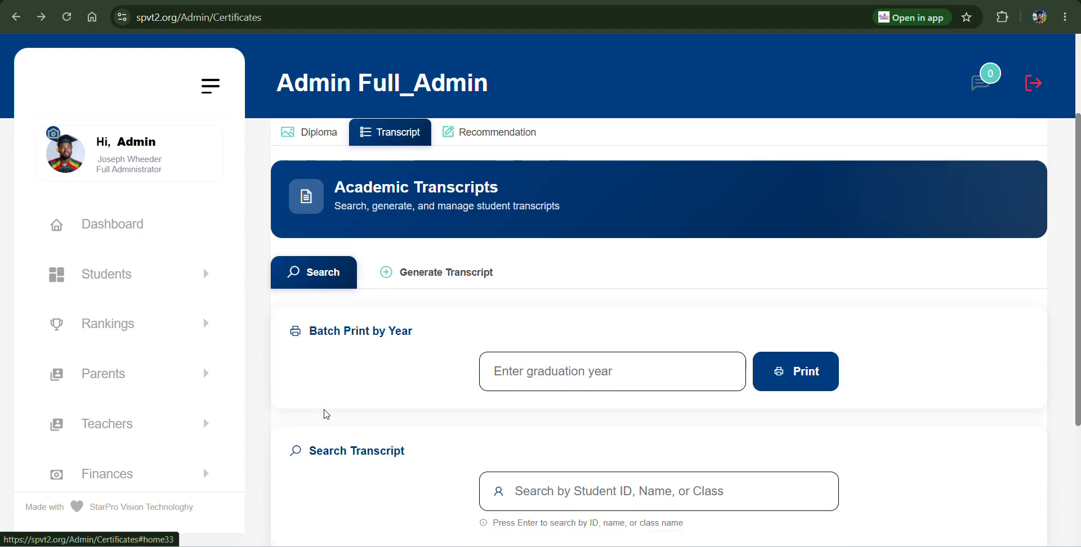
{"action": "scroll", "coordinate": [325, 415], "scroll_direction": "down", "scroll_amount": 3}
{"action": "scroll", "coordinate": [325, 409], "scroll_direction": "up", "scroll_amount": 4}
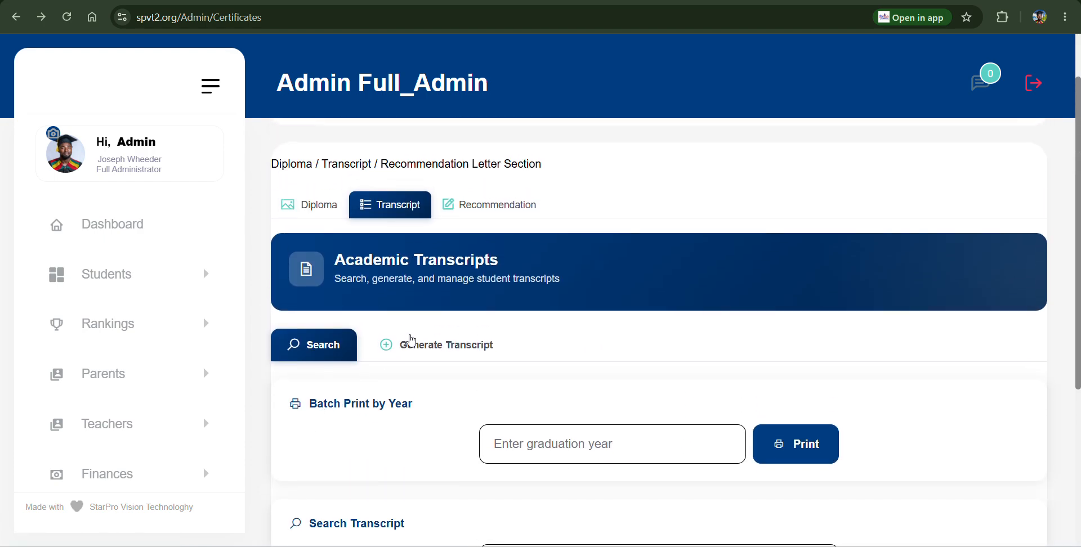
Step: Fetch the student records for class 2nd Grade in the Generate New Transcript form
{"action": "left_click", "coordinate": [440, 344]}
{"action": "scroll", "coordinate": [439, 340], "scroll_direction": "down", "scroll_amount": 3}
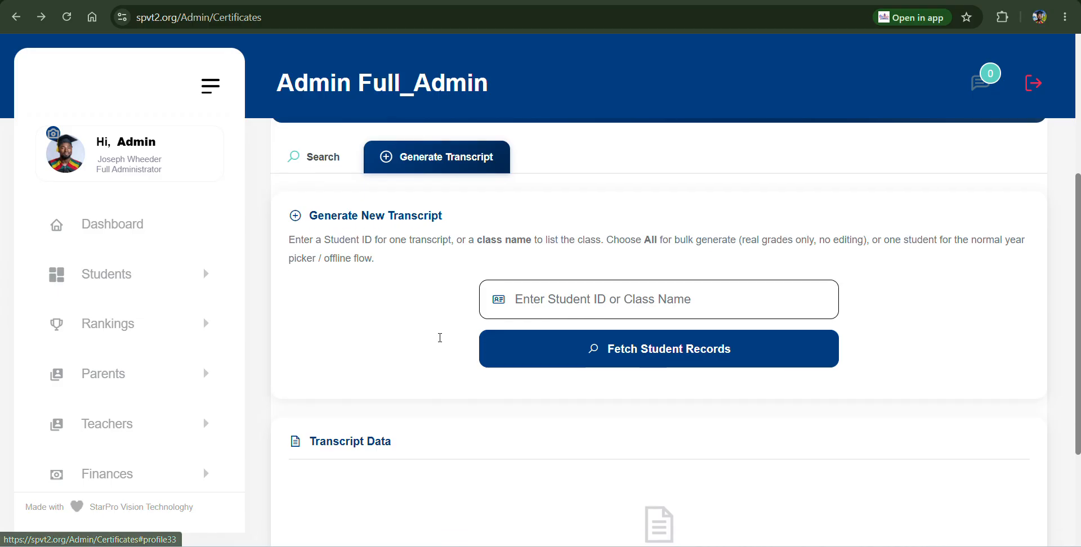
{"action": "left_click", "coordinate": [639, 288]}
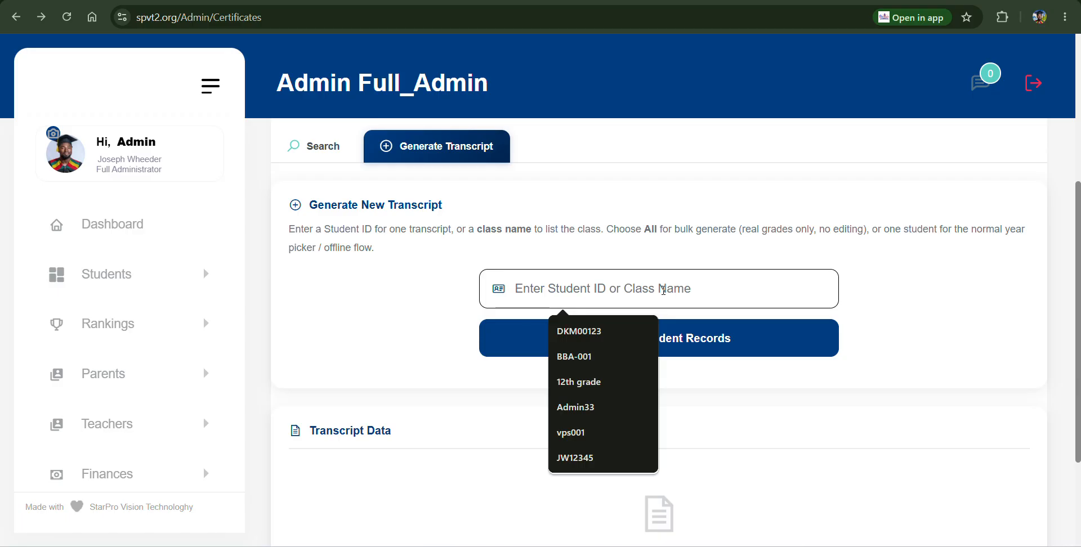
{"action": "type", "text": "2"}
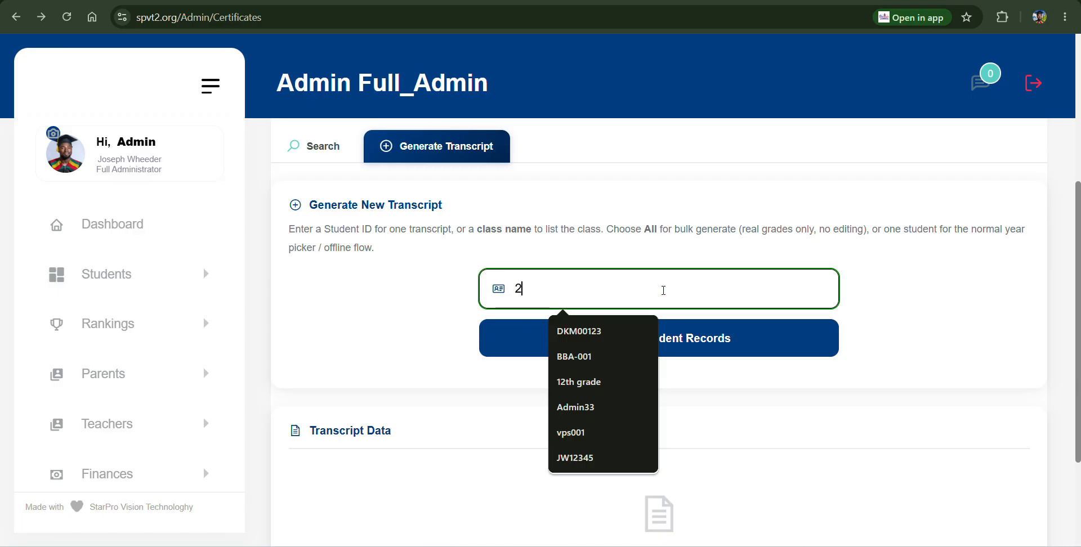
{"action": "type", "text": "nd Grade"}
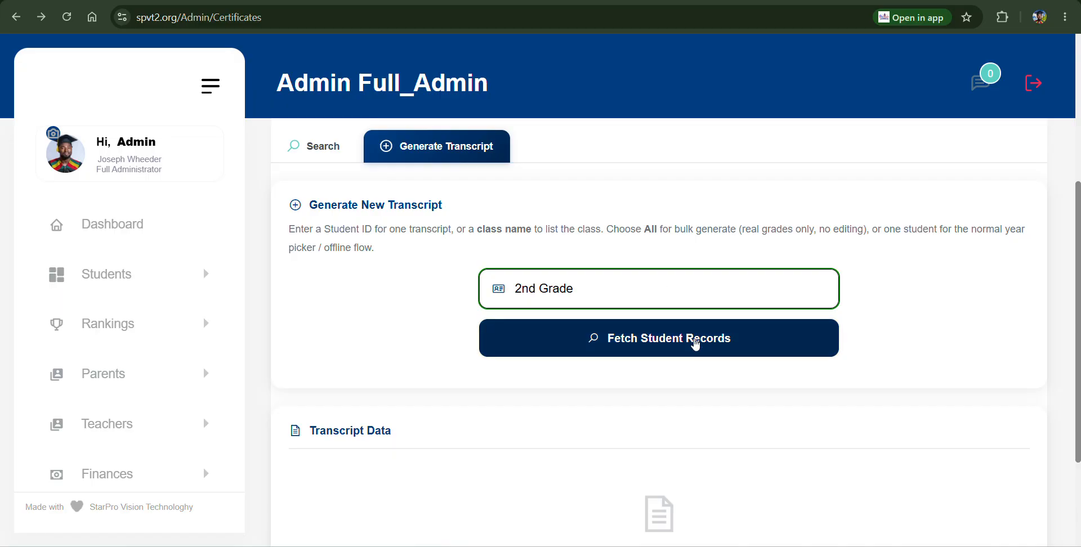
{"action": "left_click", "coordinate": [693, 335]}
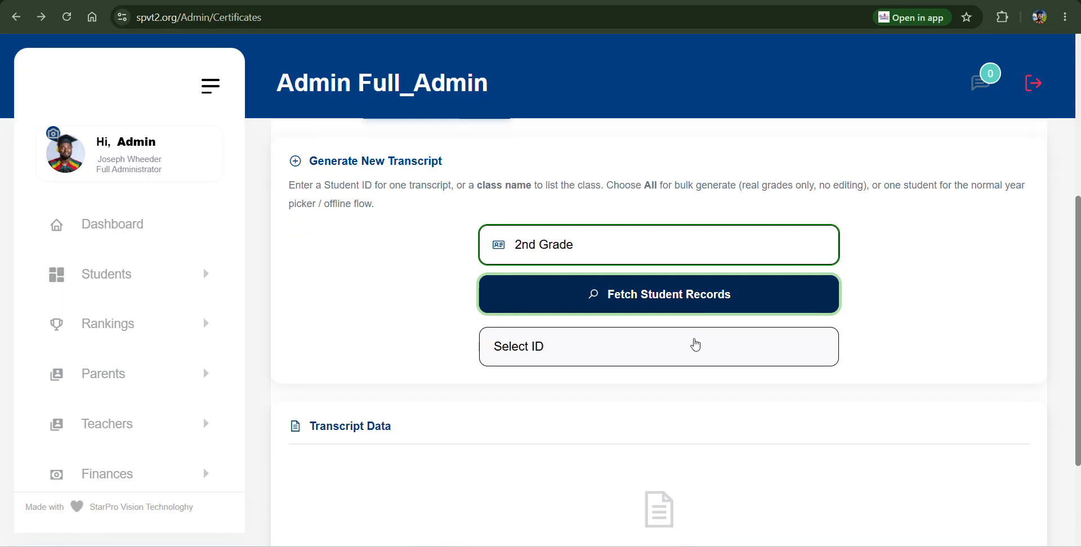
Step: Choose all students of the class for bulk transcript generation and exclude the 2024/2025 academy year
{"action": "scroll", "coordinate": [696, 345], "scroll_direction": "down", "scroll_amount": 1}
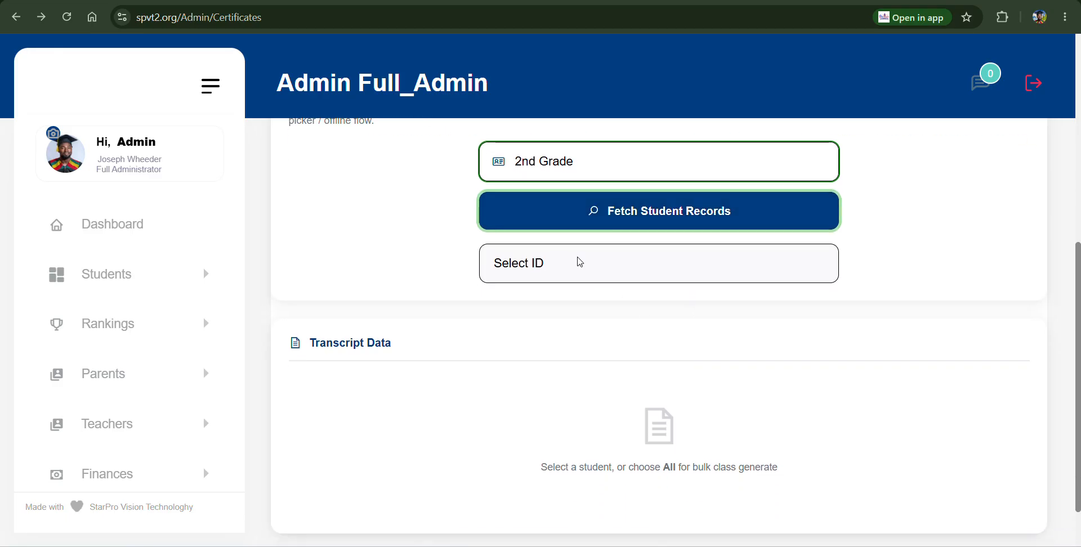
{"action": "left_click", "coordinate": [612, 264]}
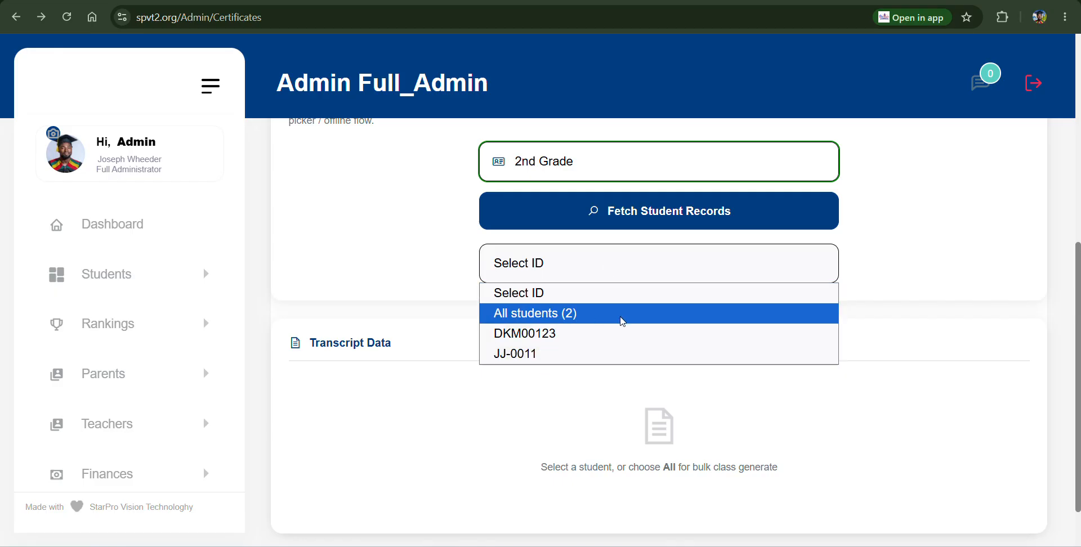
{"action": "left_click", "coordinate": [585, 313]}
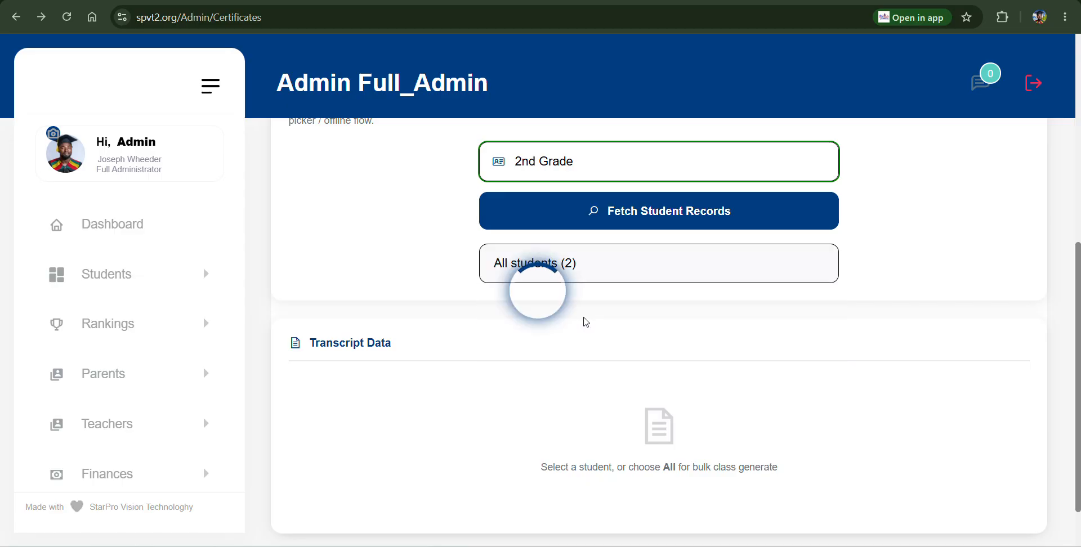
{"action": "scroll", "coordinate": [585, 322], "scroll_direction": "down", "scroll_amount": 5}
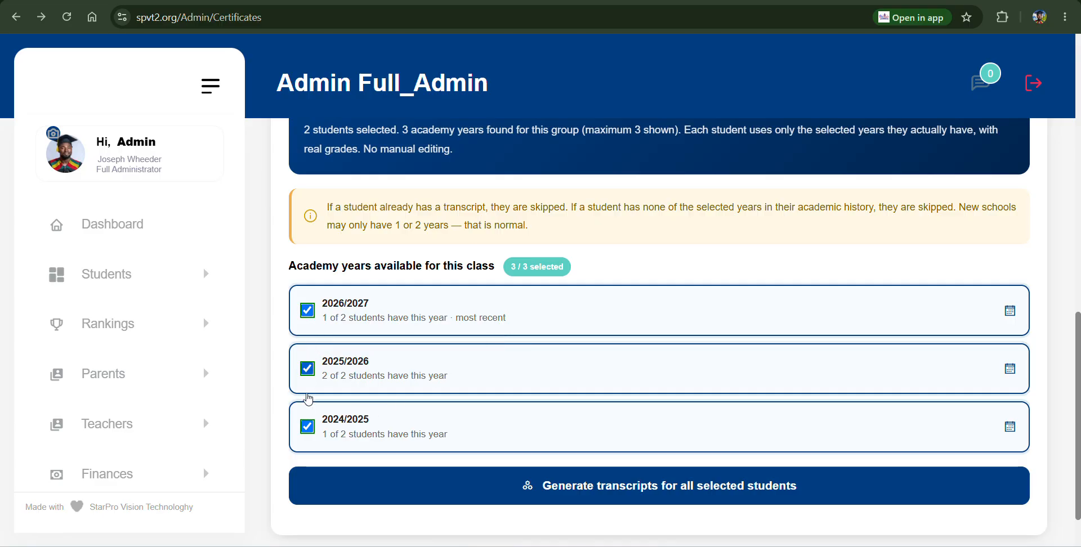
{"action": "left_click", "coordinate": [306, 428]}
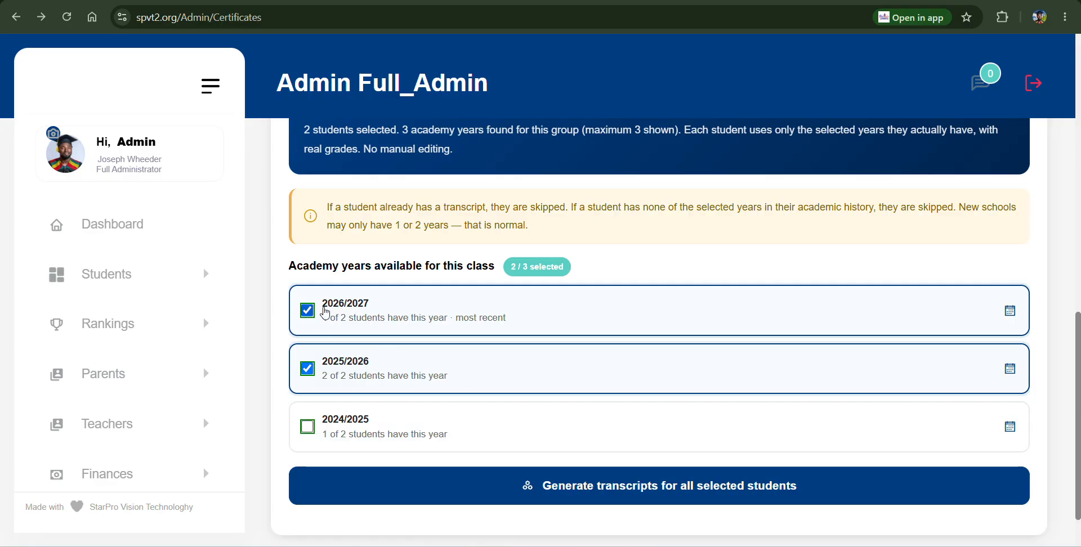
{"action": "scroll", "coordinate": [460, 317], "scroll_direction": "up", "scroll_amount": 2}
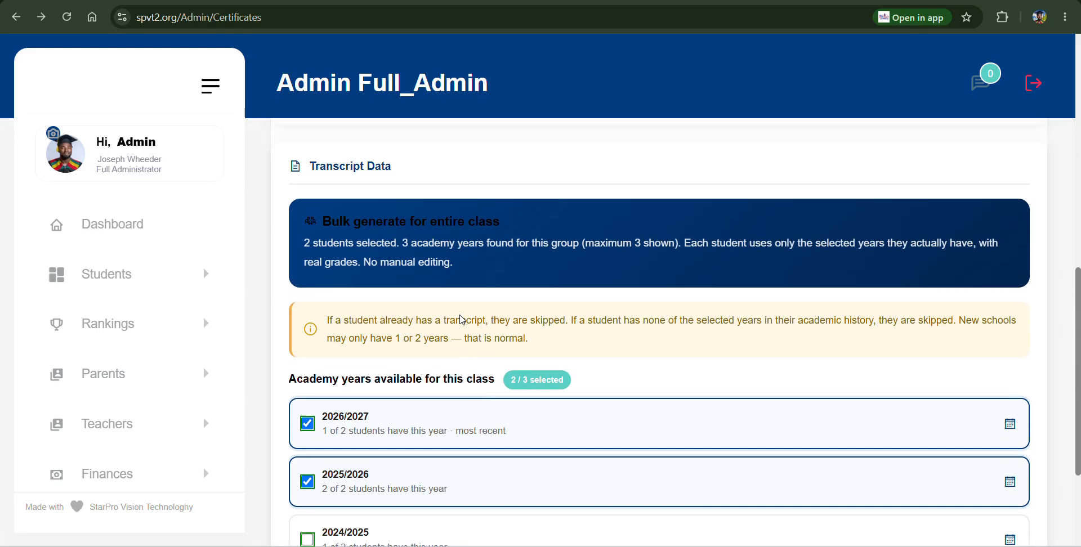
{"action": "scroll", "coordinate": [460, 317], "scroll_direction": "up", "scroll_amount": 3}
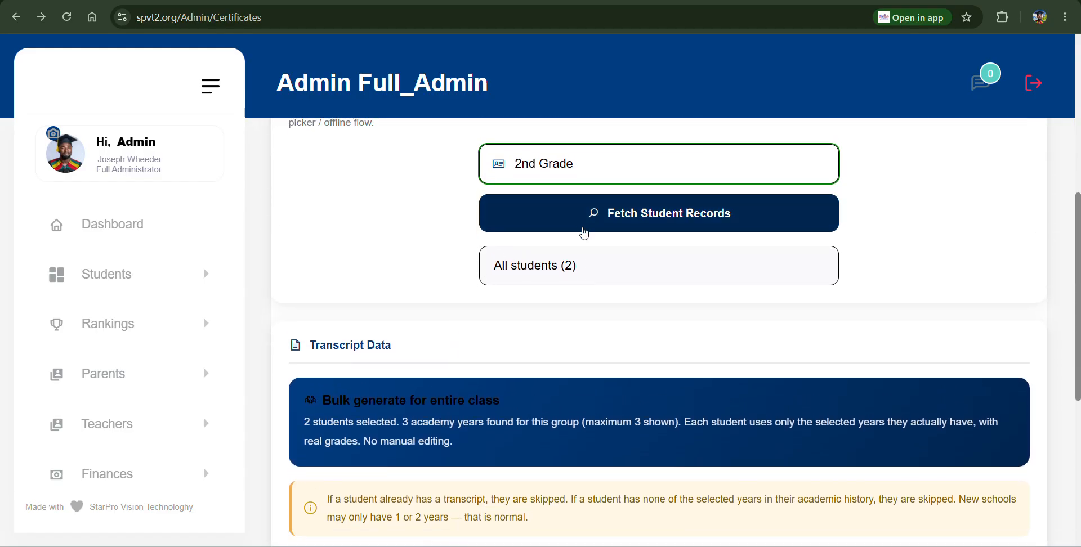